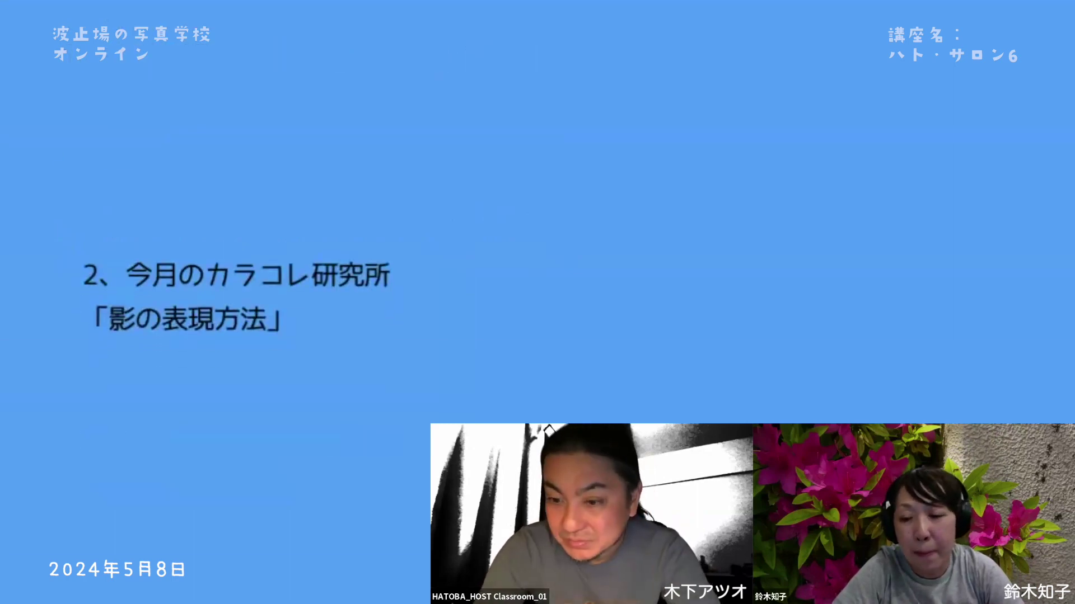
- Switch from the presentation to Lightroom Classic, open DSC02212.ARW for developing, and restore the photo to its import state
key("Escape")
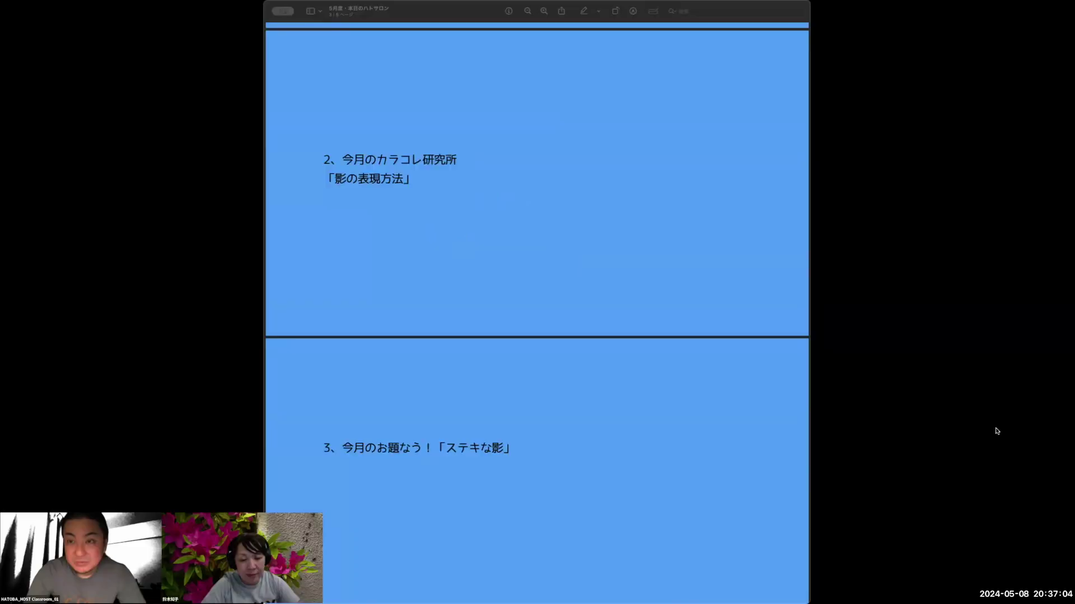
key("super+Tab")
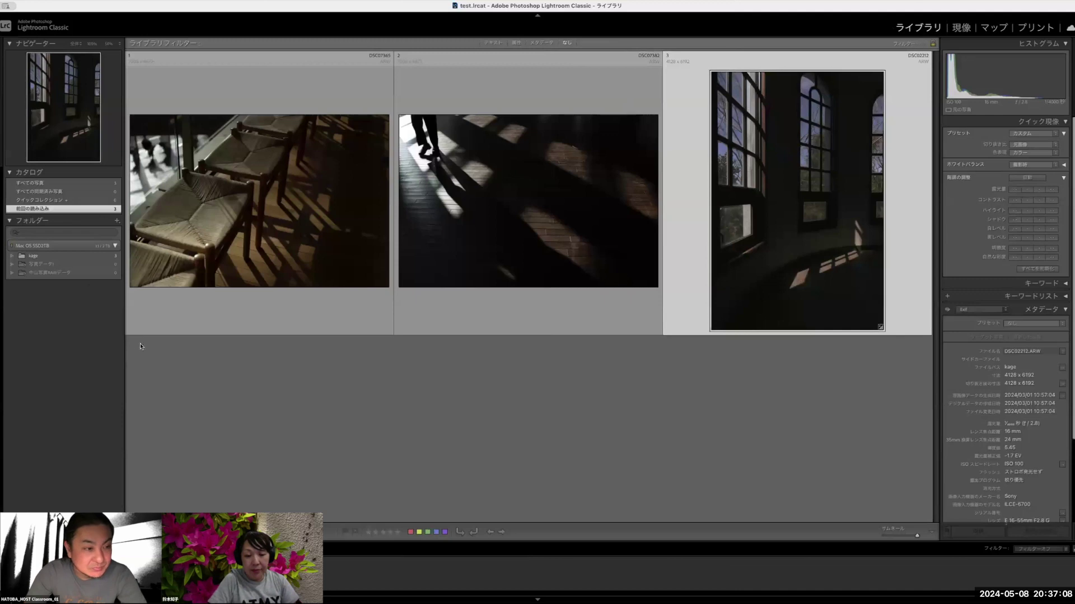
left_click(437, 417)
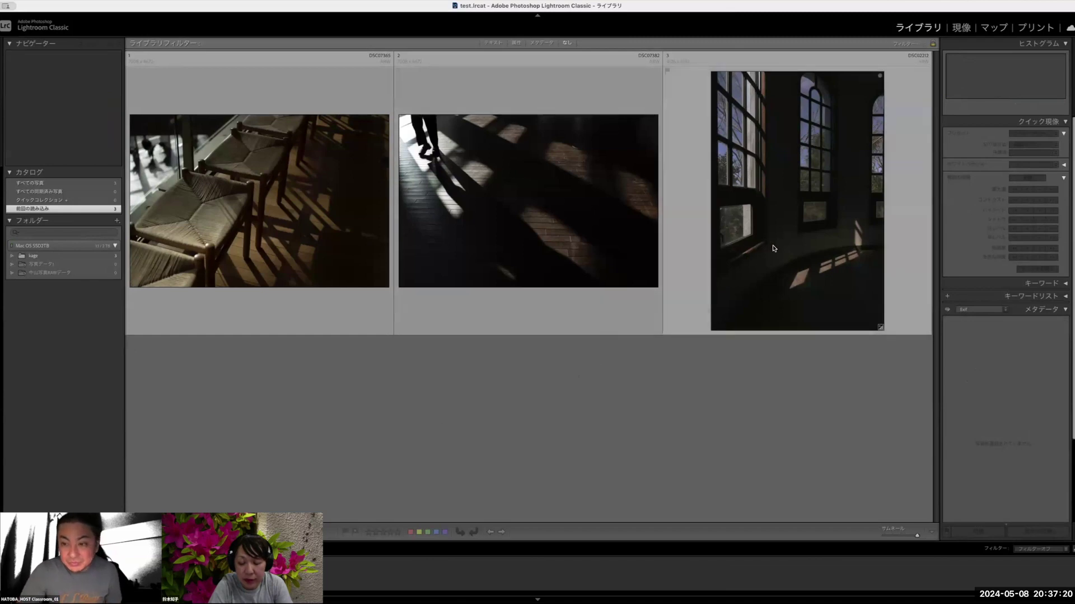
double_click(790, 248)
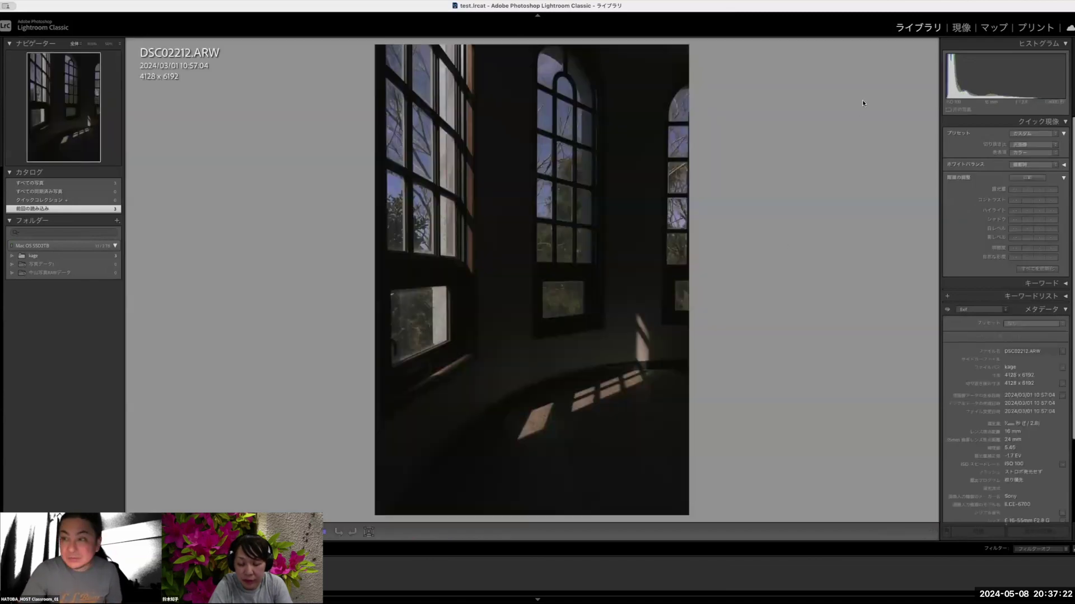
left_click(961, 27)
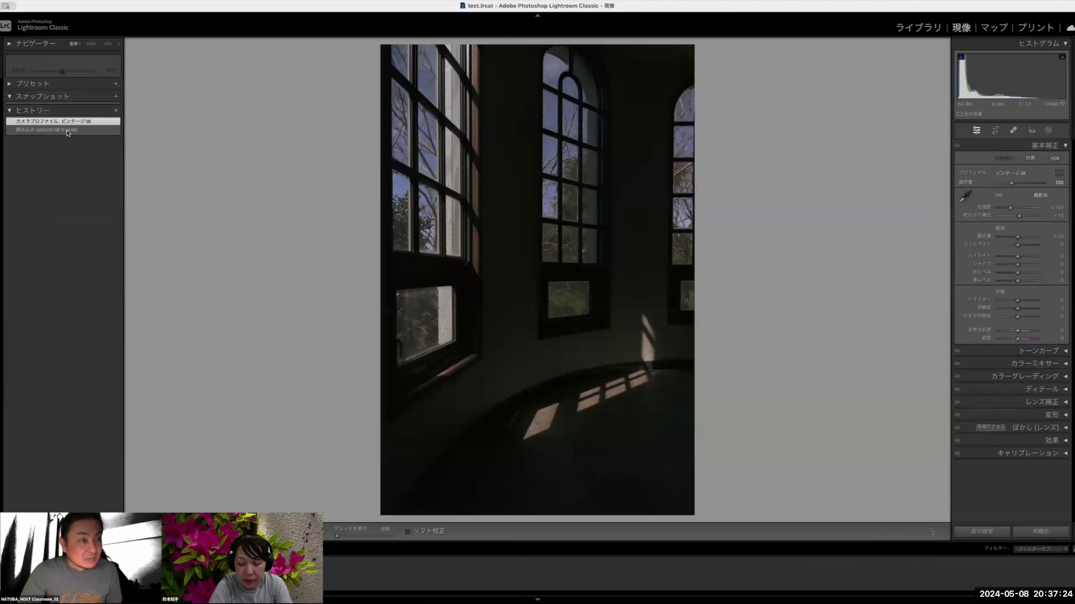
left_click(67, 131)
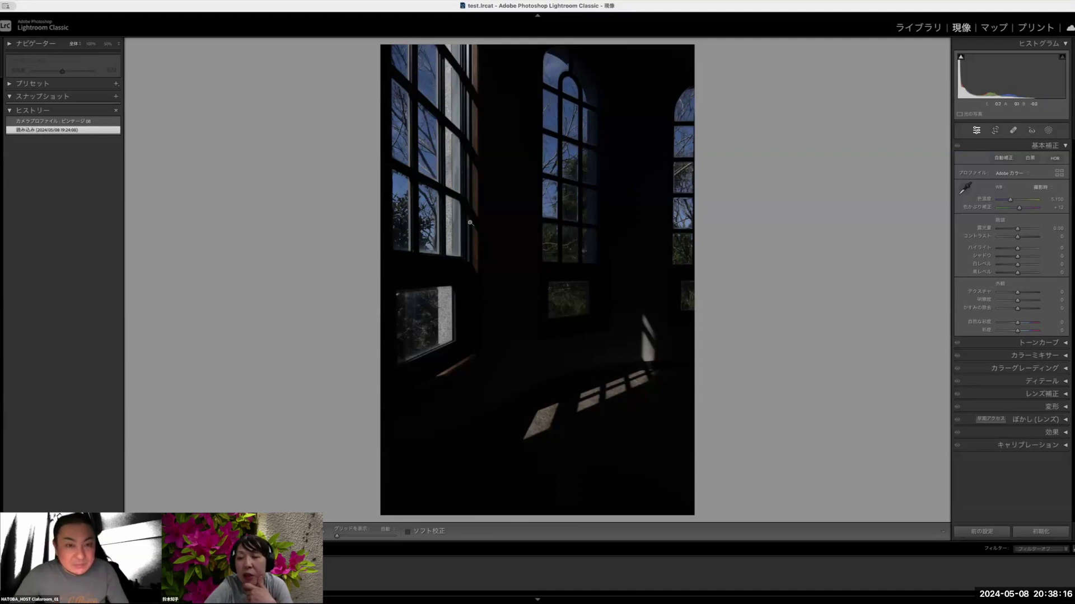
- Examine the windows and the dark wall areas of the photo at high magnification, and return to the full view
left_click(455, 159)
key("super+equal")
key("super+equal")
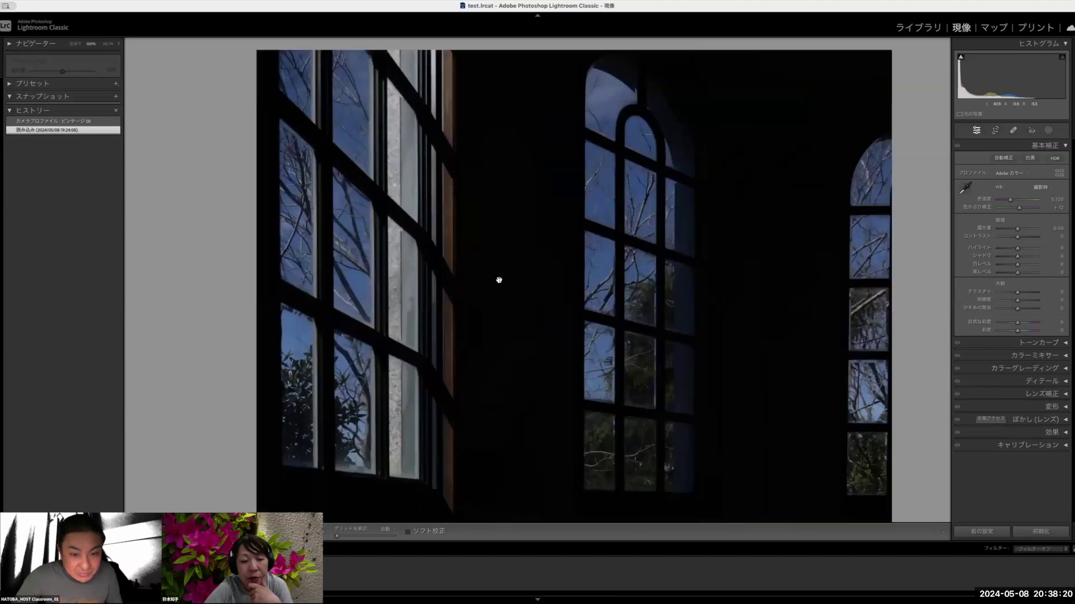
scroll(498, 149, "down", 10)
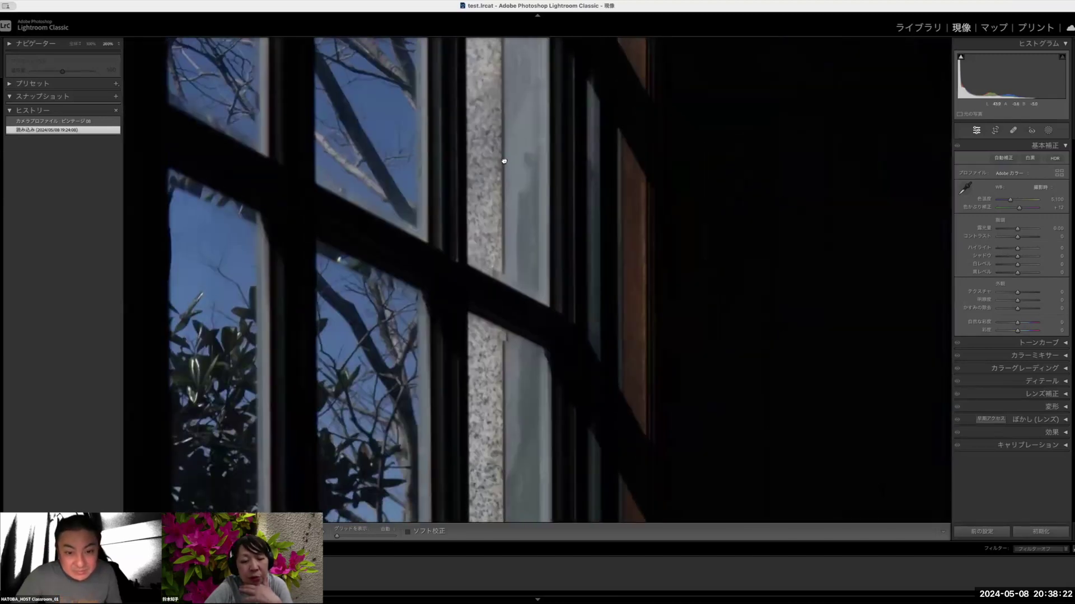
scroll(402, 196, "down", 10)
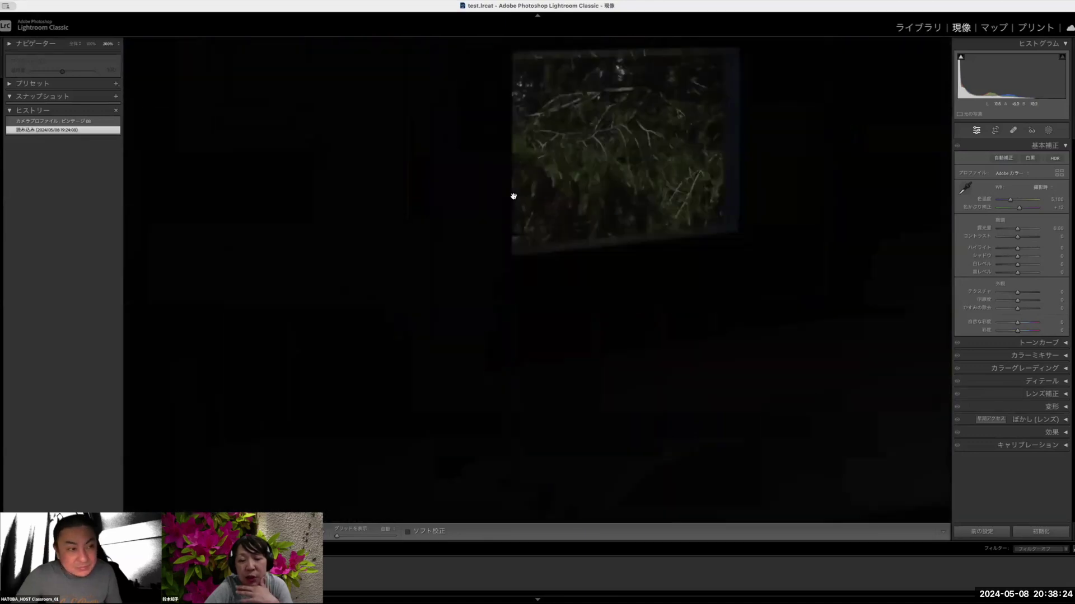
left_click(33, 44)
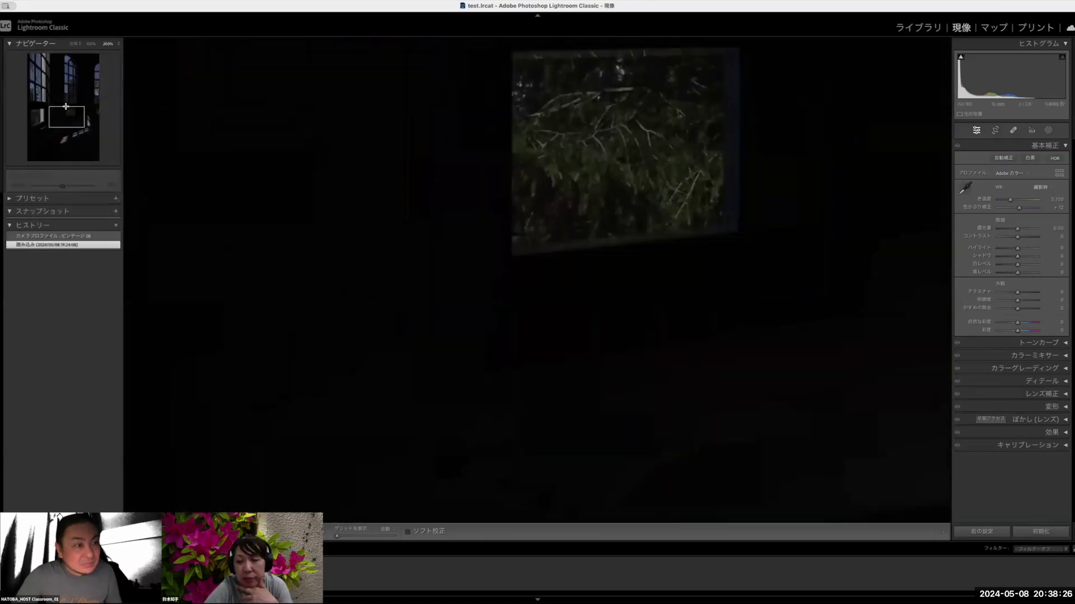
left_click(68, 132)
left_click_drag(69, 132, 90, 73)
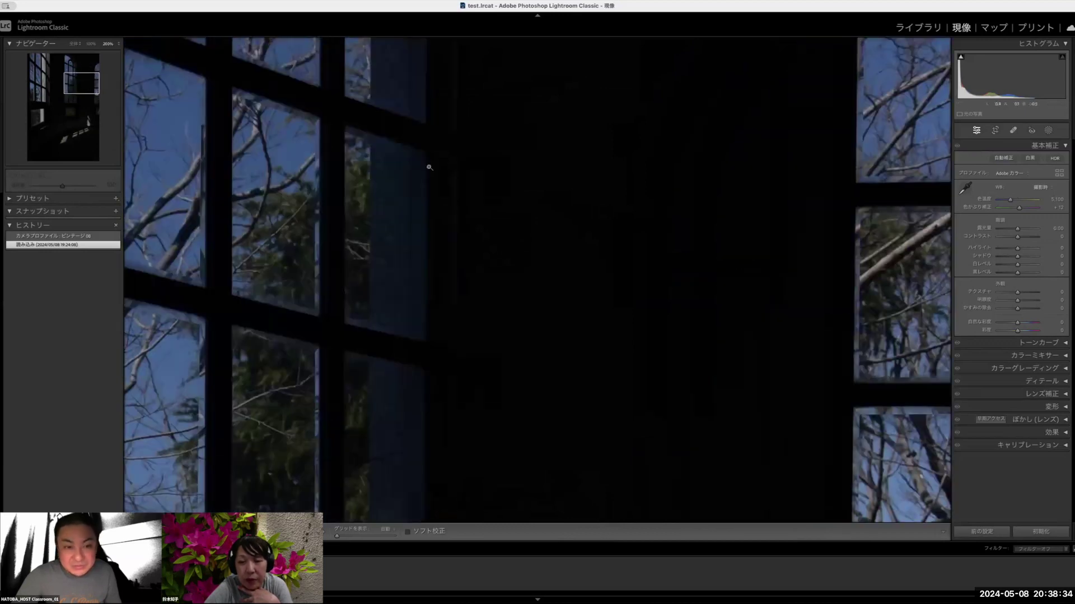
left_click(438, 169)
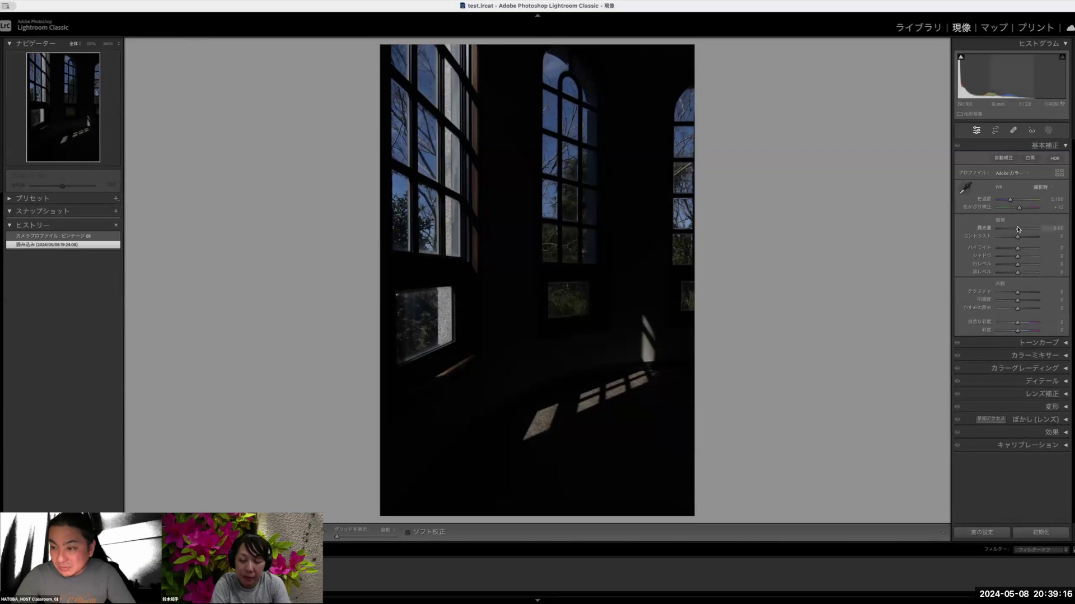
- Try brightening the photo with several exposure values, ending at +4.80, and reset the exposure
left_click_drag(1019, 228, 1028, 229)
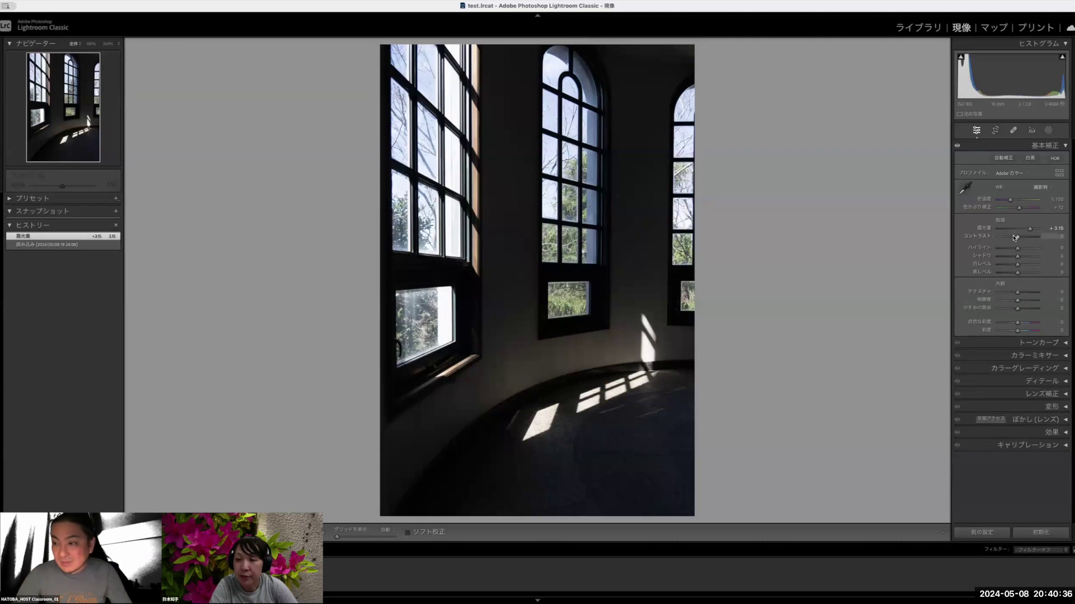
left_click_drag(1028, 229, 1036, 228)
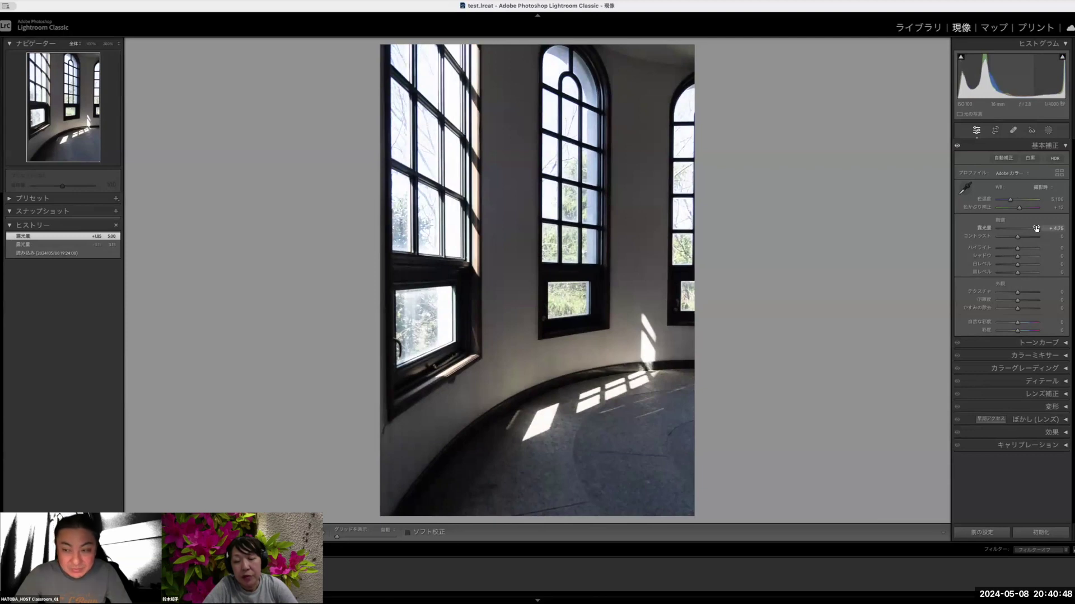
left_click_drag(1036, 227, 1032, 228)
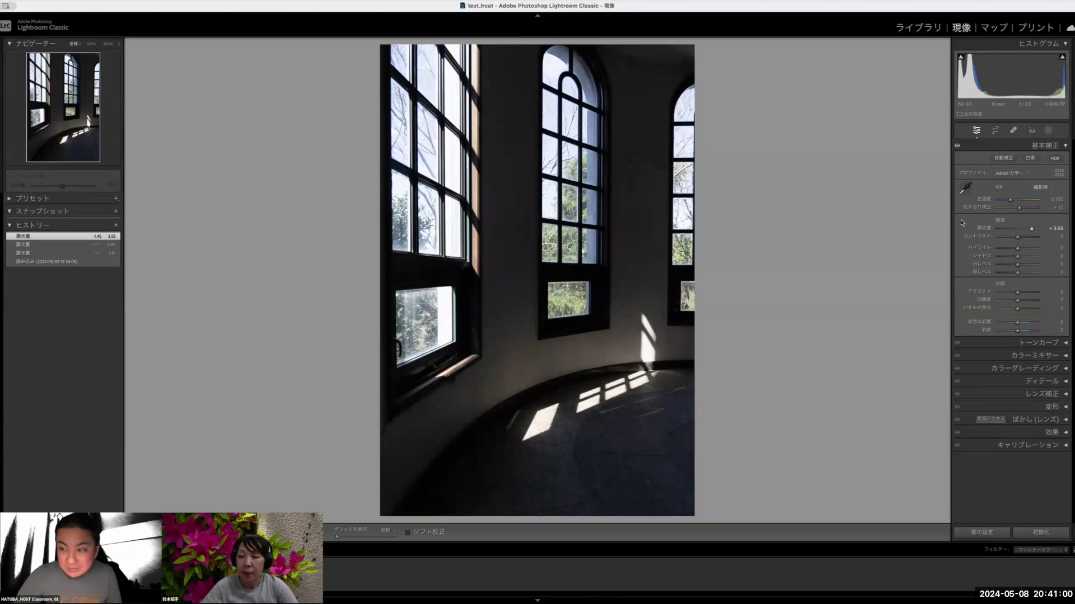
left_click_drag(1027, 228, 1036, 229)
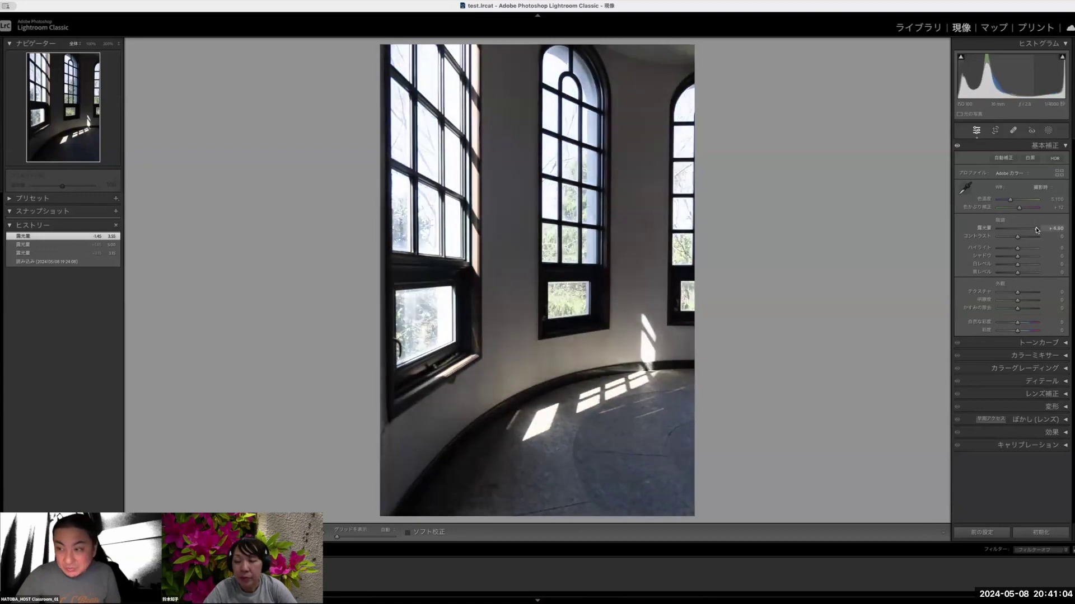
left_click_drag(514, 360, 604, 413)
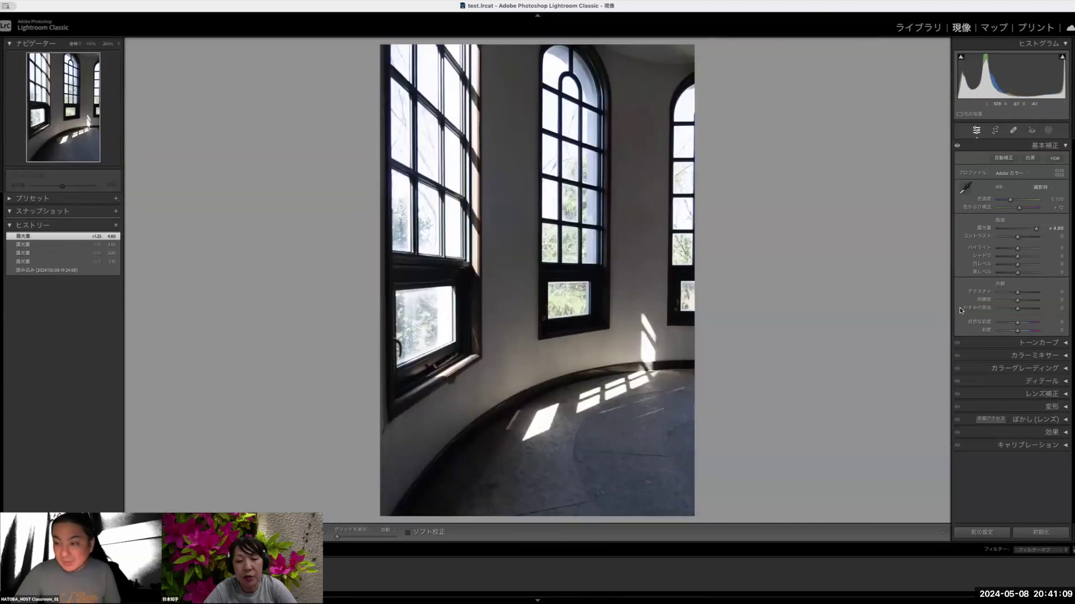
double_click(983, 229)
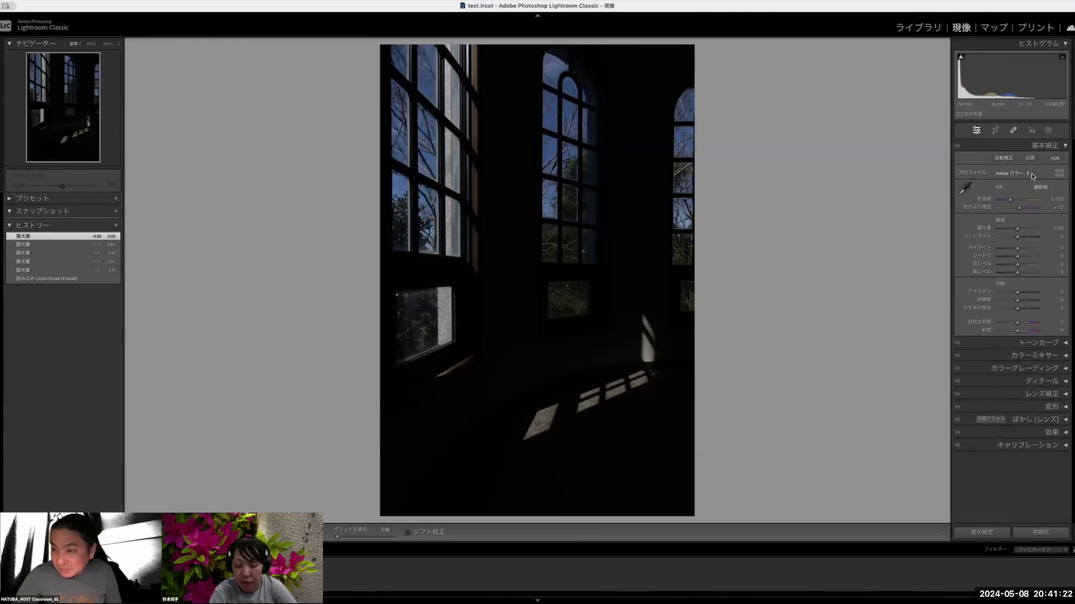
- Preview the Adobe Raw profiles on the photo, including Adobe ビビッド and Adobe 標準
left_click(1059, 174)
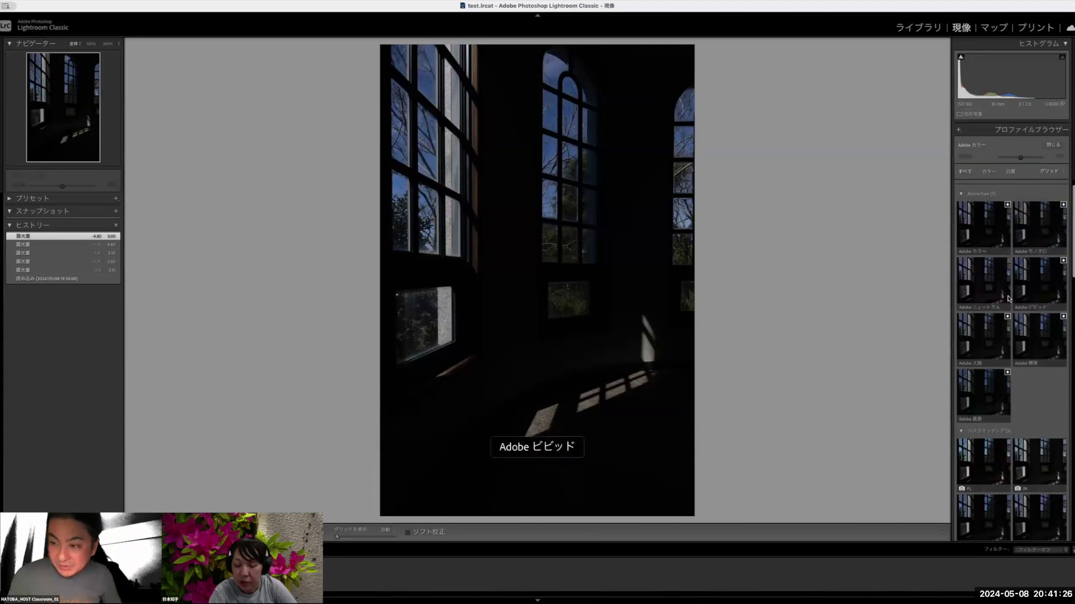
scroll(1039, 352, "down", 1)
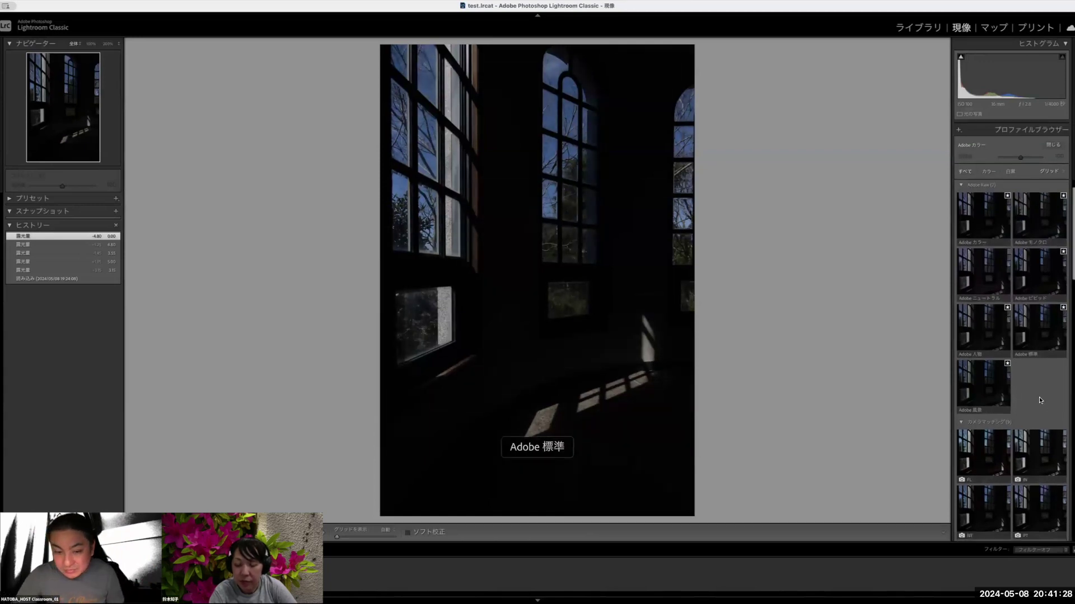
scroll(1038, 354, "down", 3)
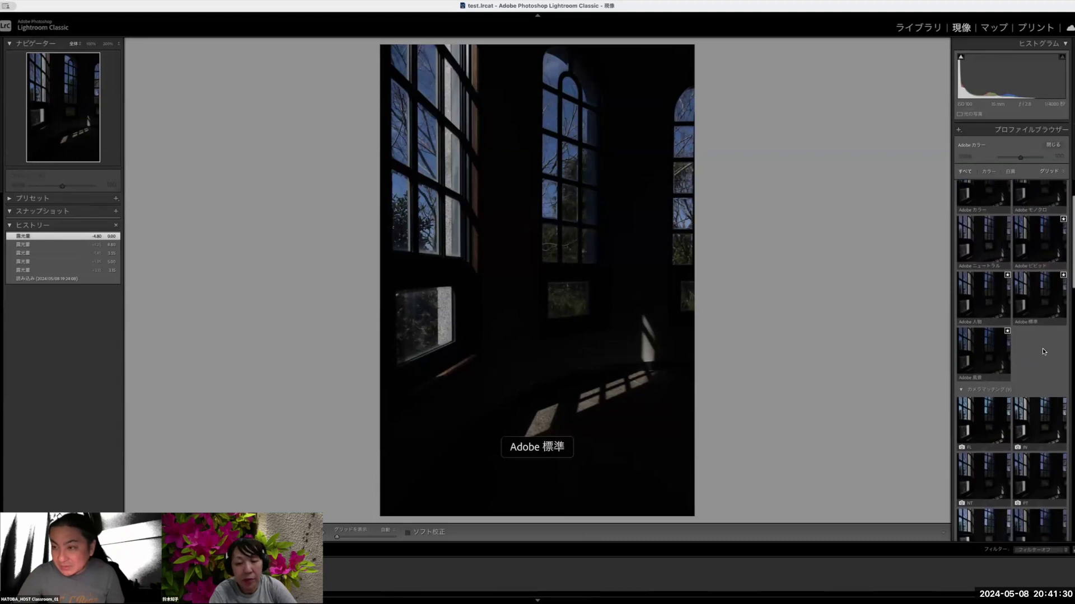
scroll(1039, 352, "up", 6)
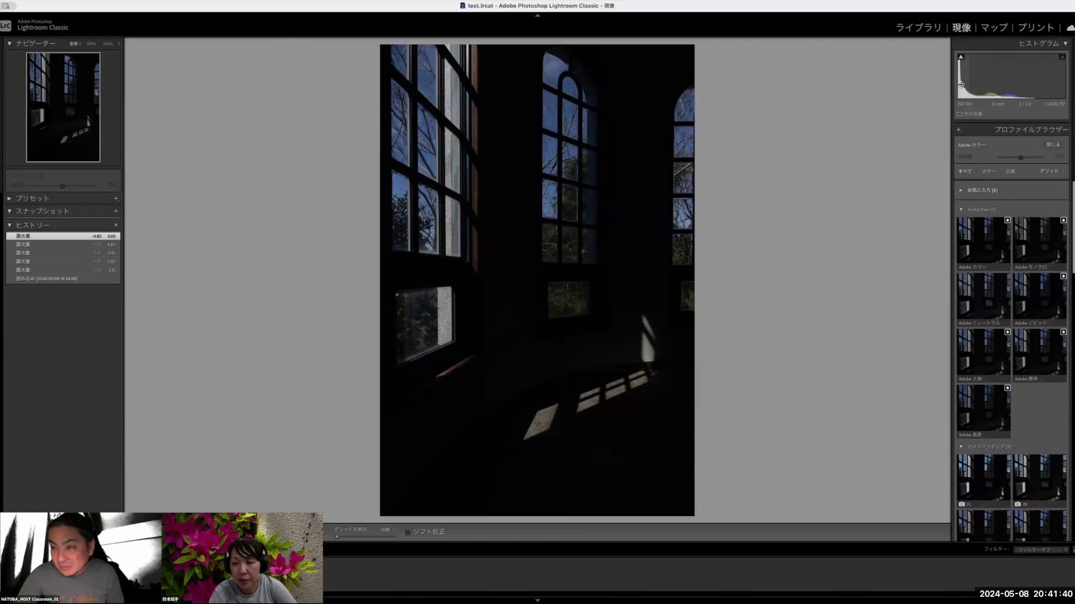
- Try raising the black level to +20 through the histogram, and restore the photo to its import state
left_click_drag(961, 81, 982, 81)
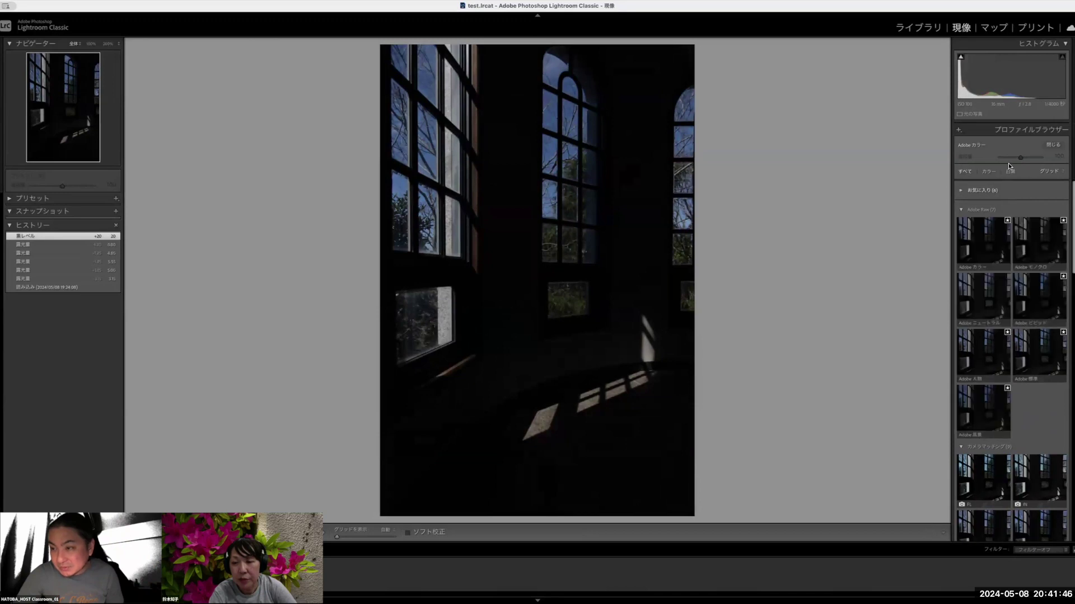
left_click(1054, 146)
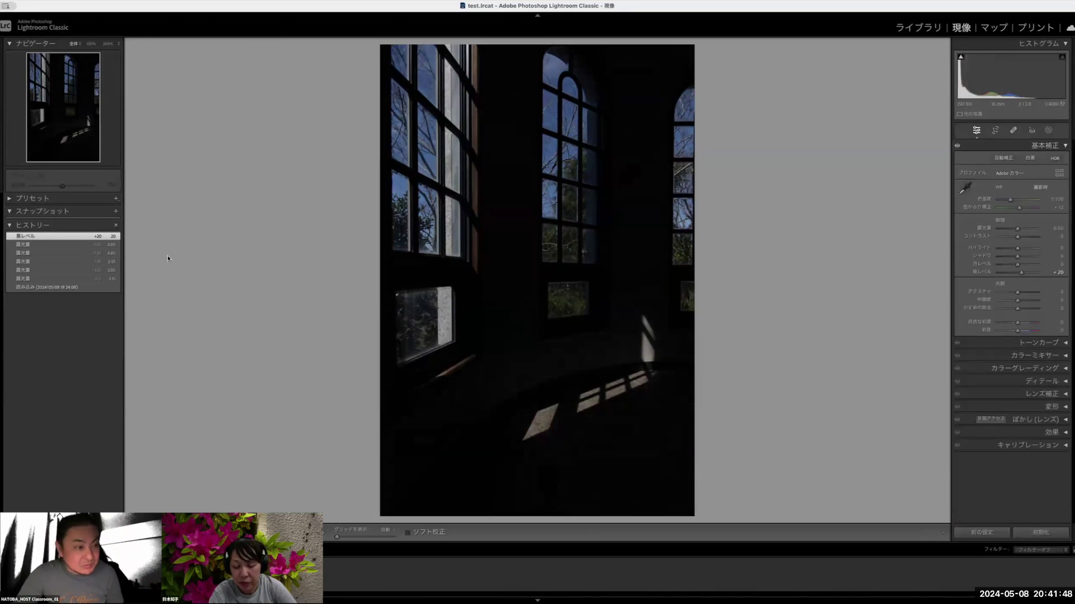
left_click(34, 288)
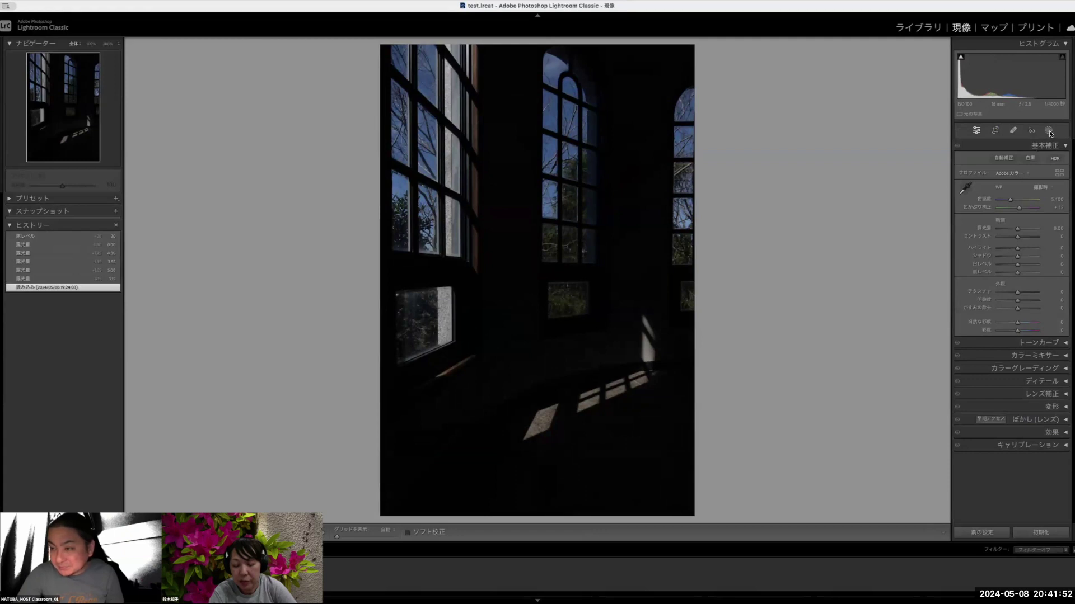
- Preview the Adobe Raw, camera matching and アーティスティック profiles on the photo
left_click(1058, 173)
scroll(1035, 244, "down", 1)
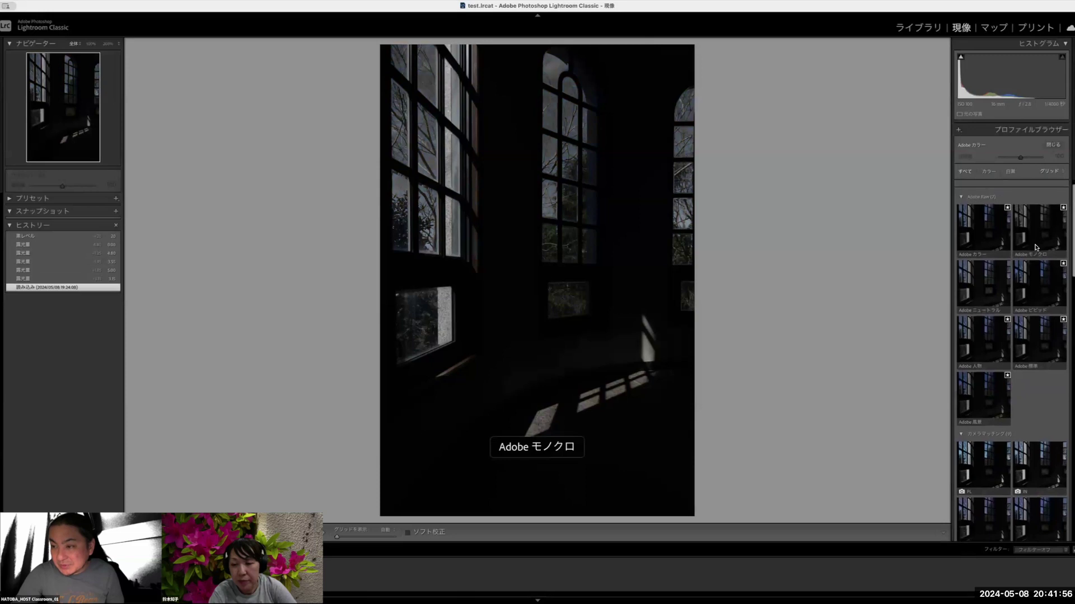
scroll(1007, 291, "down", 3)
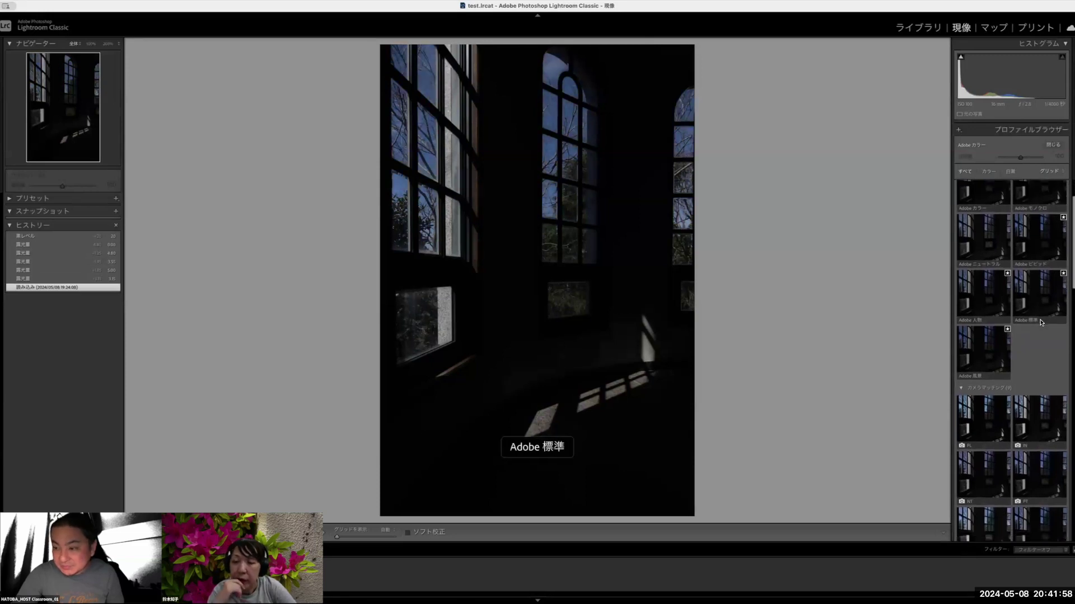
scroll(1007, 308, "down", 1)
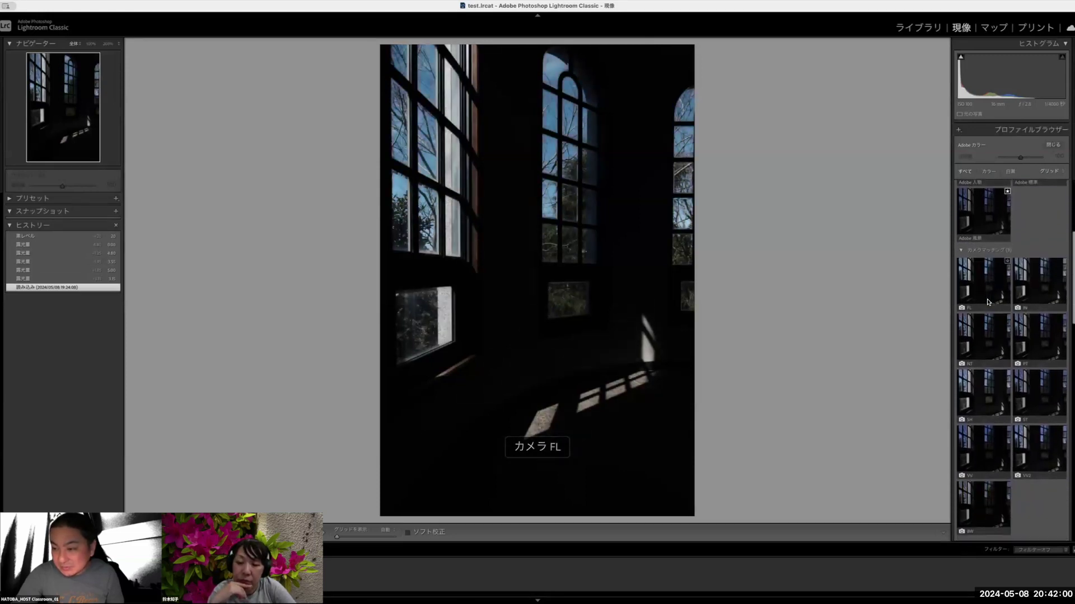
scroll(1013, 364, "down", 1)
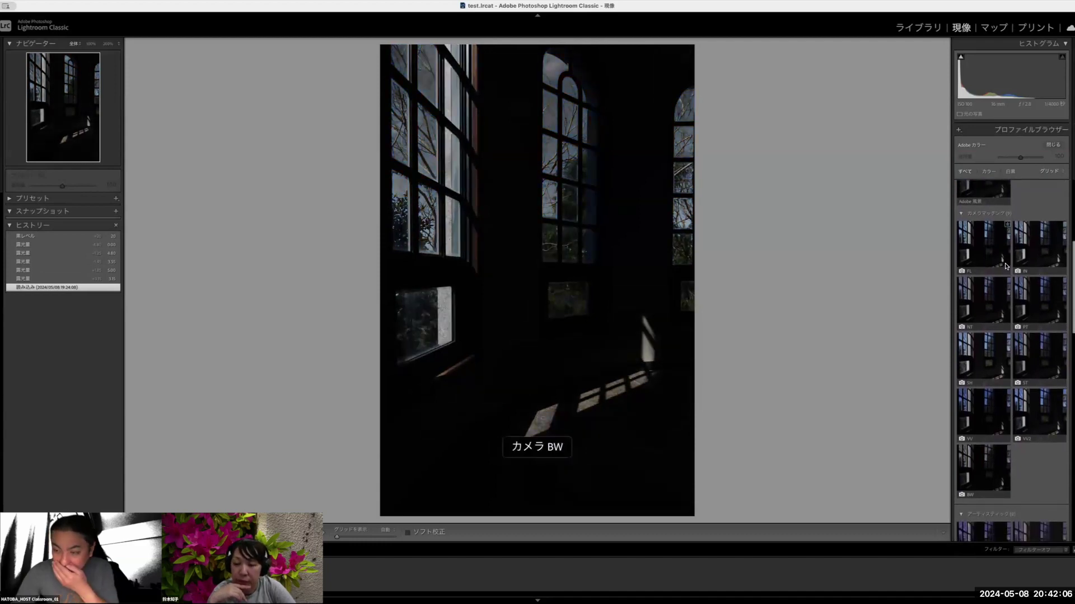
scroll(985, 324, "down", 6)
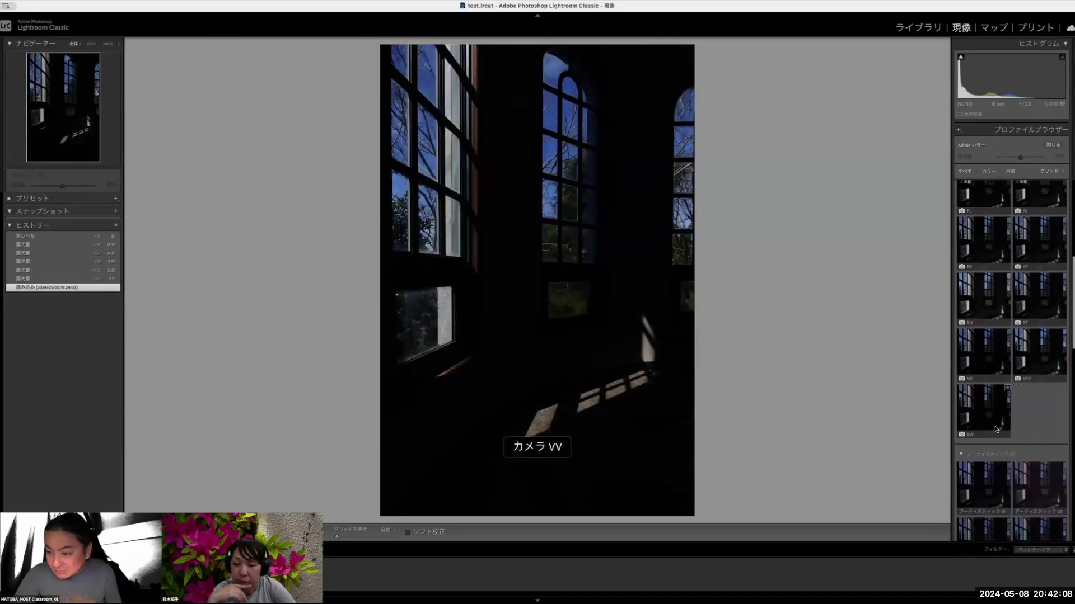
scroll(982, 327, "down", 2)
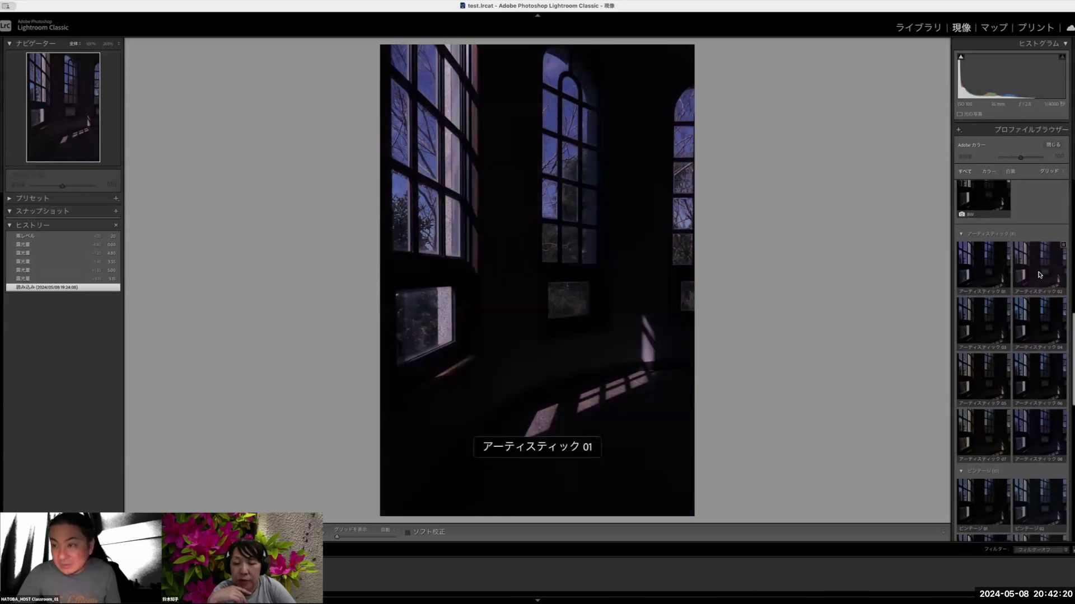
- Compare the アーティスティック 01 and 02 profiles on the photo, keeping アーティスティック 02 applied
left_click(1040, 275)
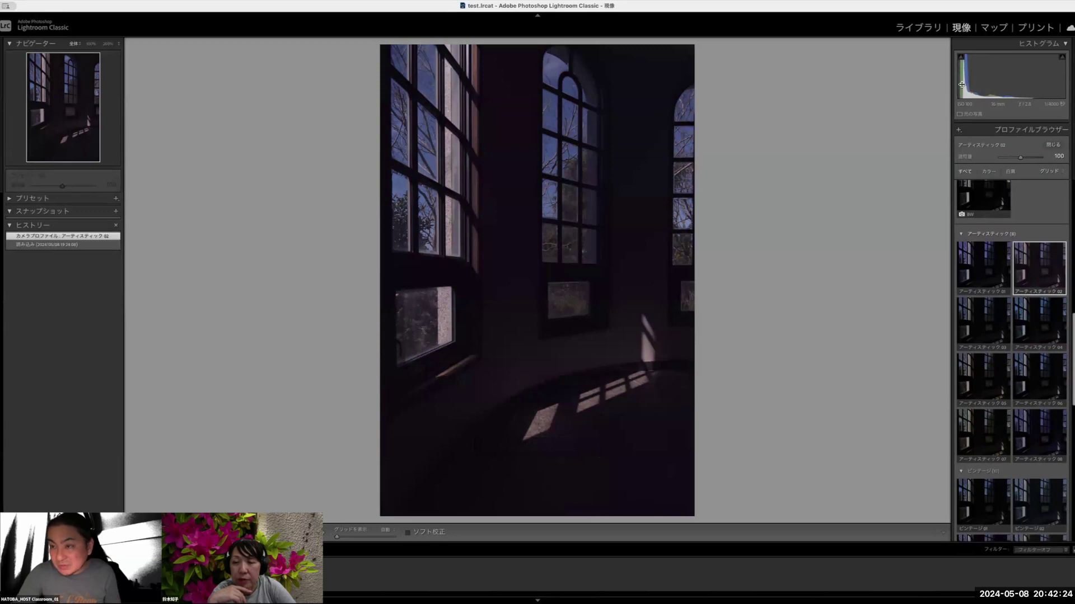
left_click(990, 264)
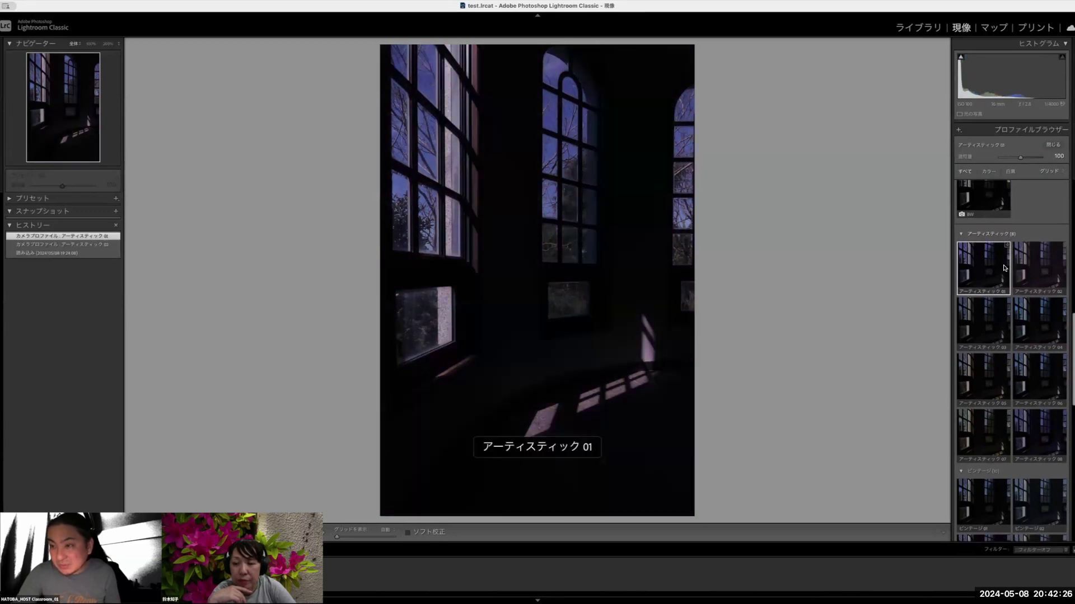
left_click(1039, 270)
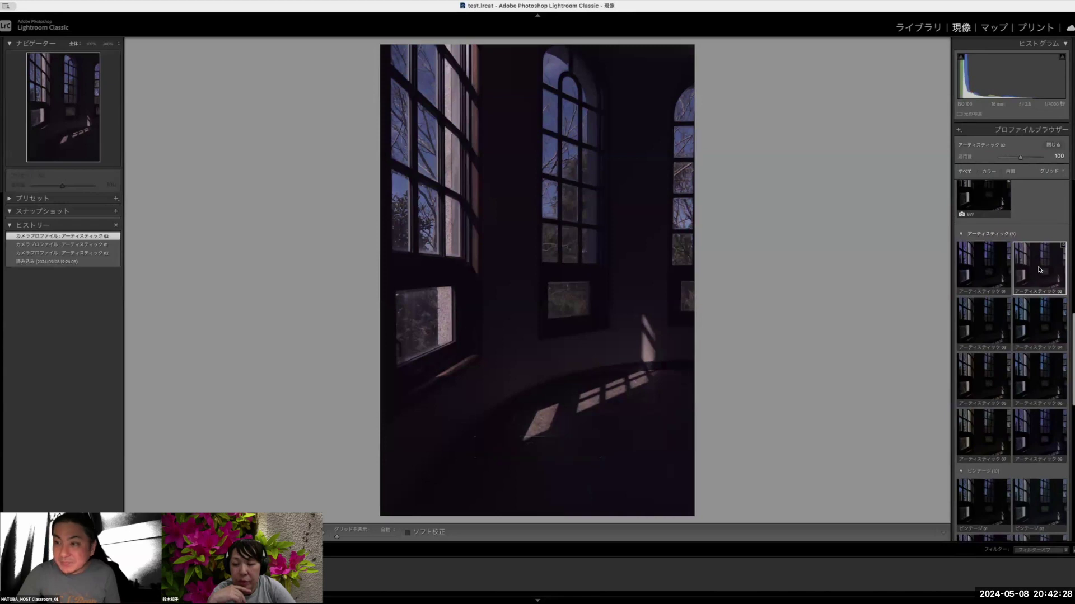
scroll(1038, 270, "down", 2)
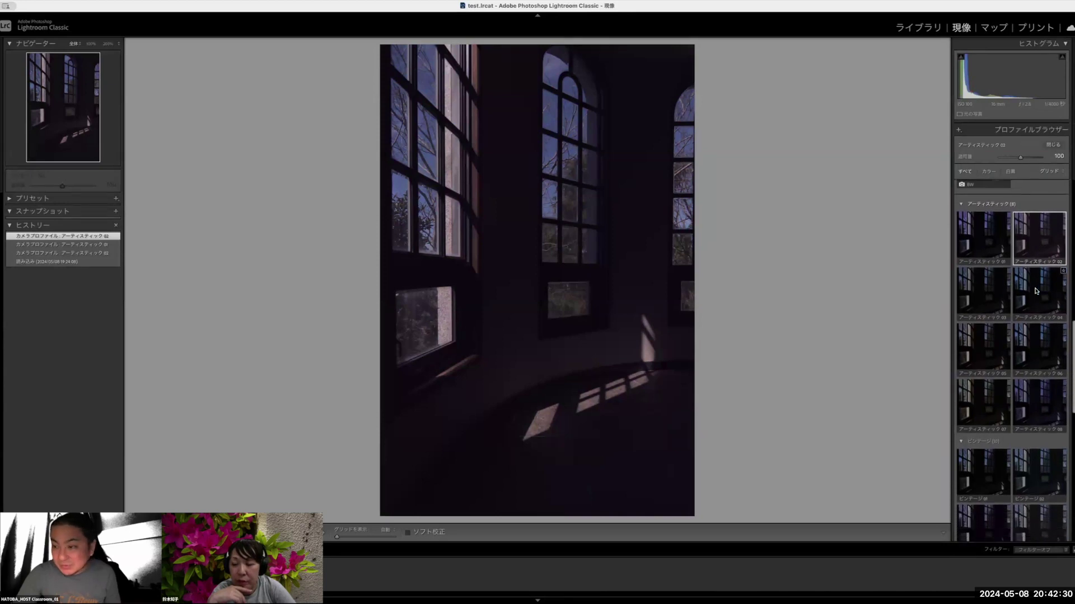
- Try the アーティスティック 03 through アーティスティック 08 profiles on the photo one after another
left_click(1037, 291)
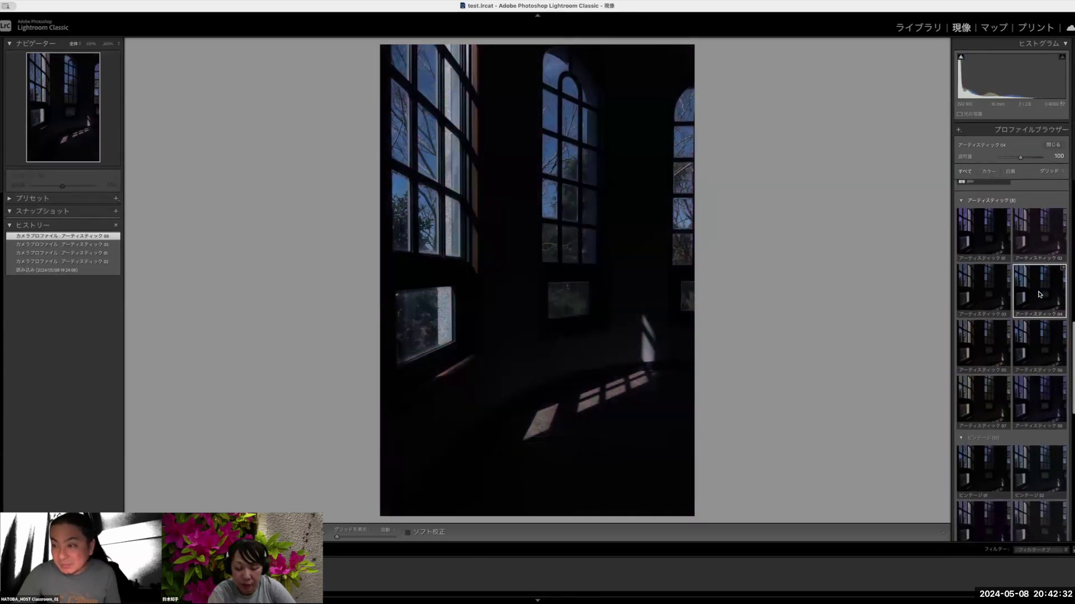
scroll(1025, 285, "down", 1)
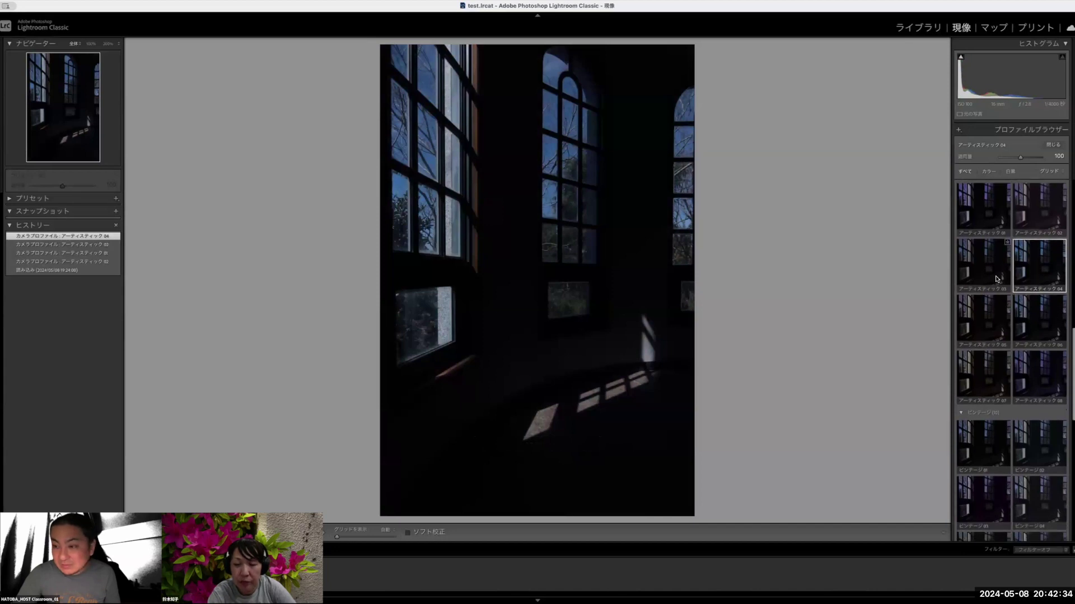
left_click(996, 279)
scroll(996, 280, "down", 1)
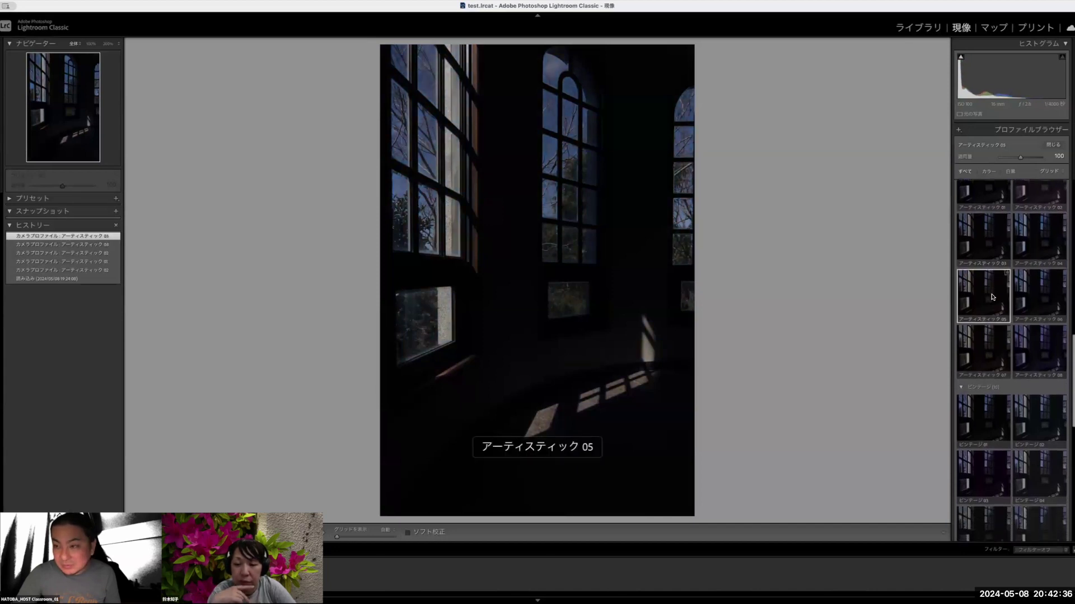
left_click(998, 296)
left_click(1040, 299)
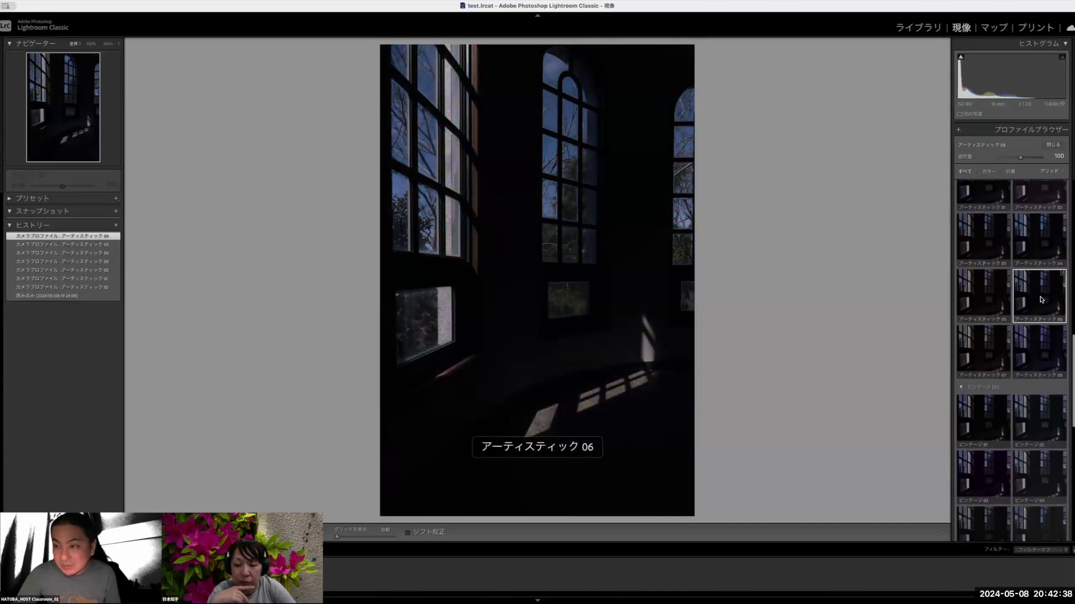
scroll(1030, 302, "down", 2)
left_click(989, 312)
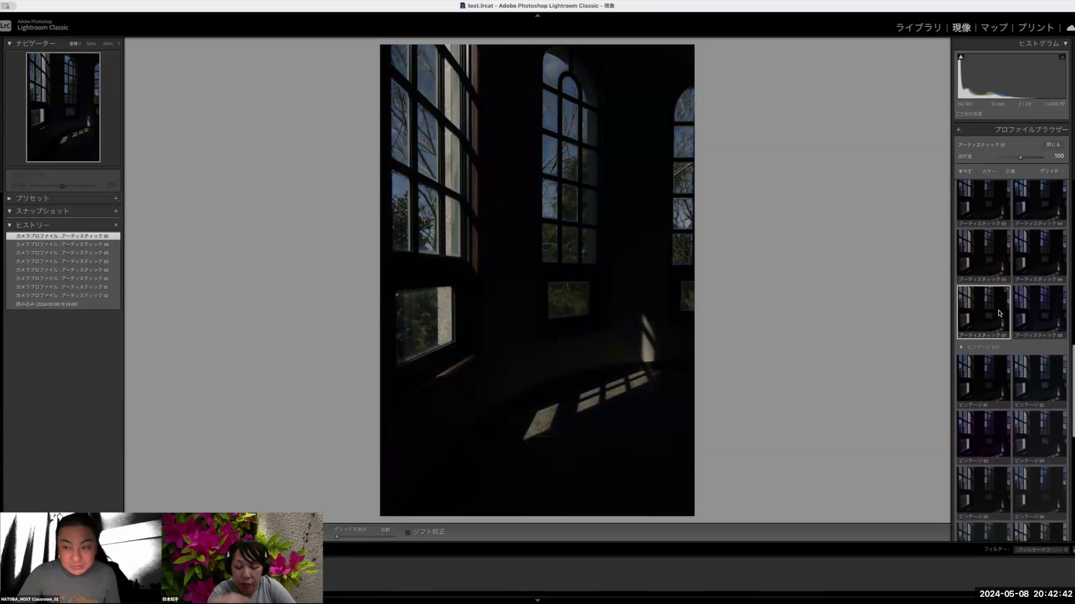
left_click(1043, 313)
- Try the ビンテージ 01 through ビンテージ 04 profiles on the photo, comparing how each renders the shadows
scroll(1044, 313, "down", 1)
scroll(1045, 313, "down", 1)
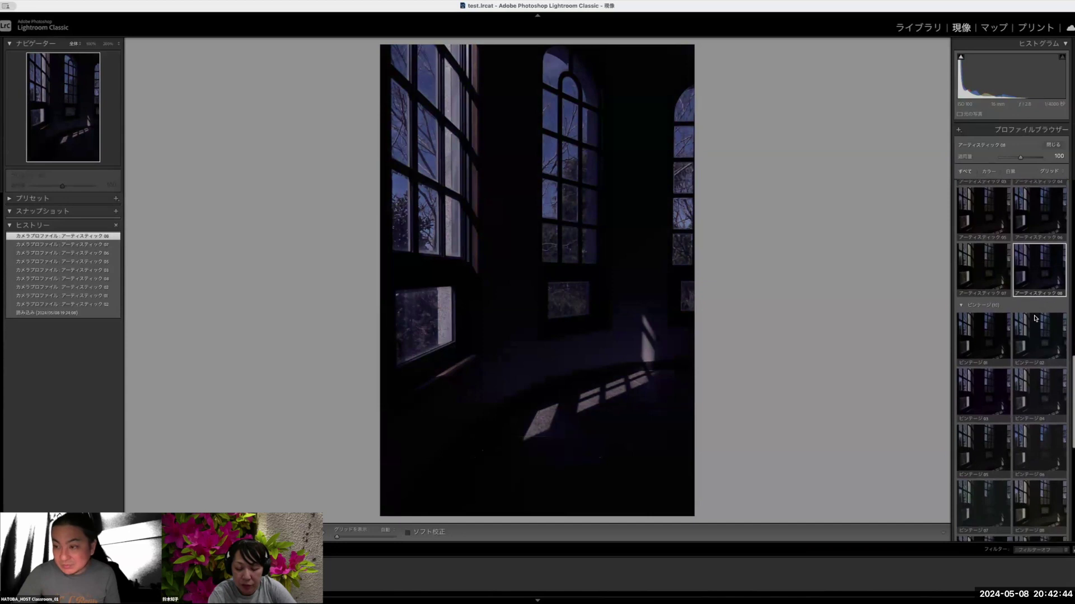
left_click(992, 333)
left_click(1021, 334)
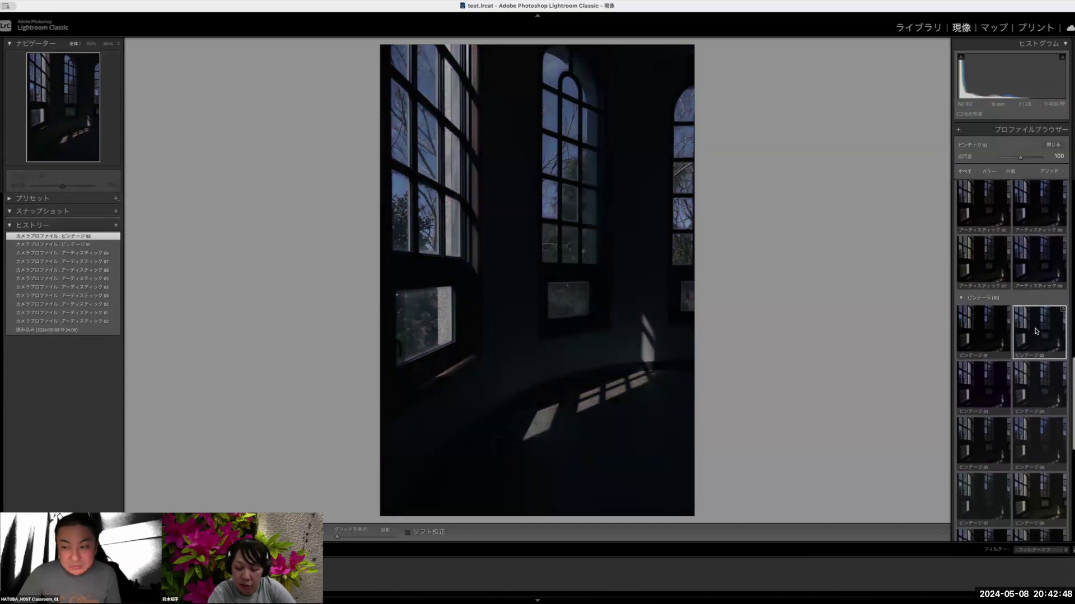
scroll(1030, 336, "down", 2)
left_click(1007, 351)
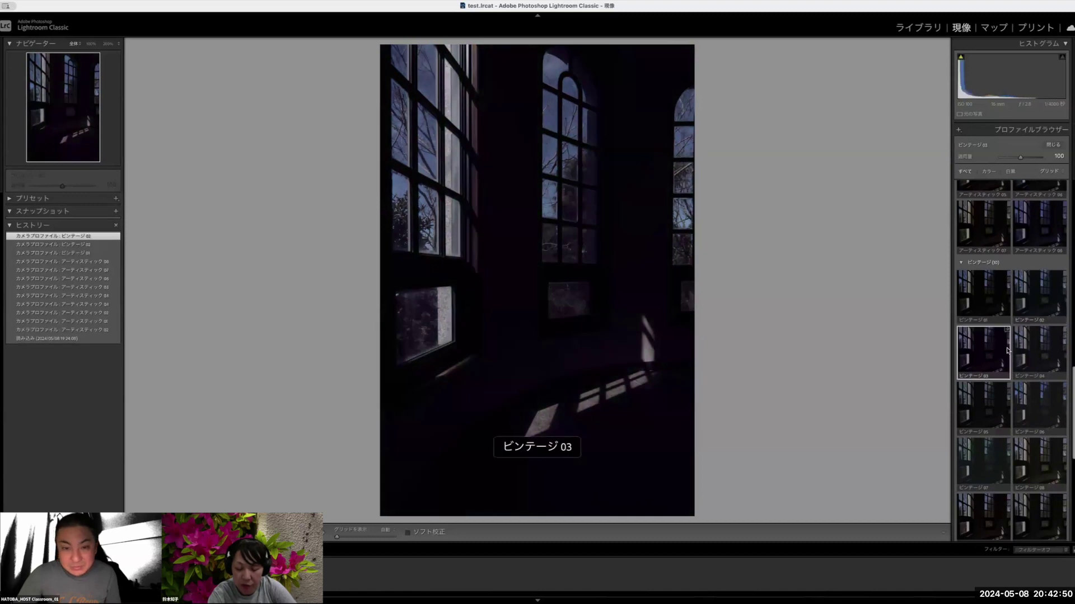
scroll(1008, 351, "down", 1)
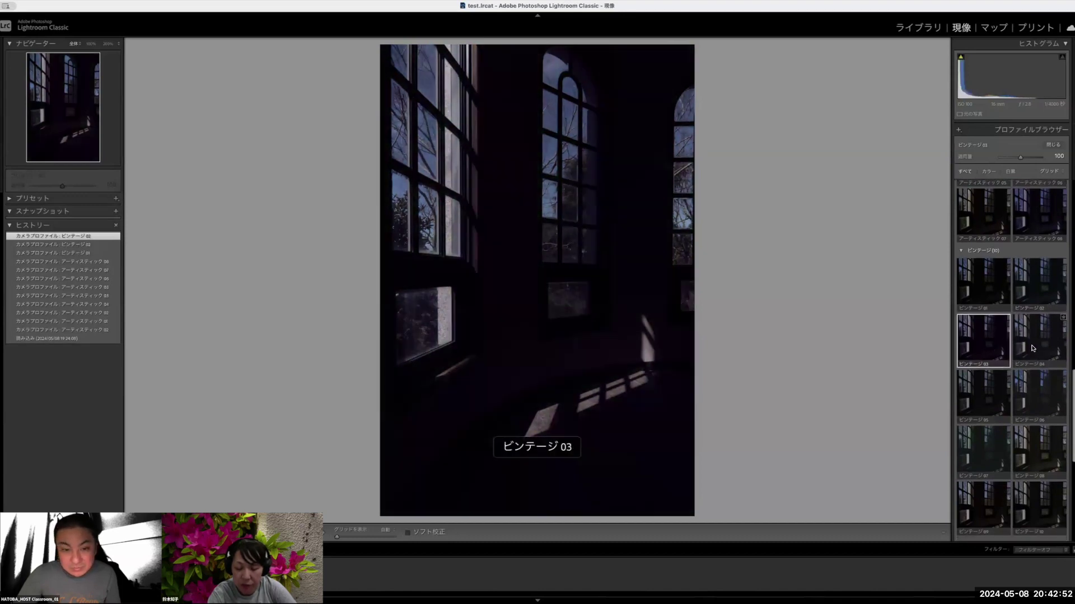
left_click(1035, 348)
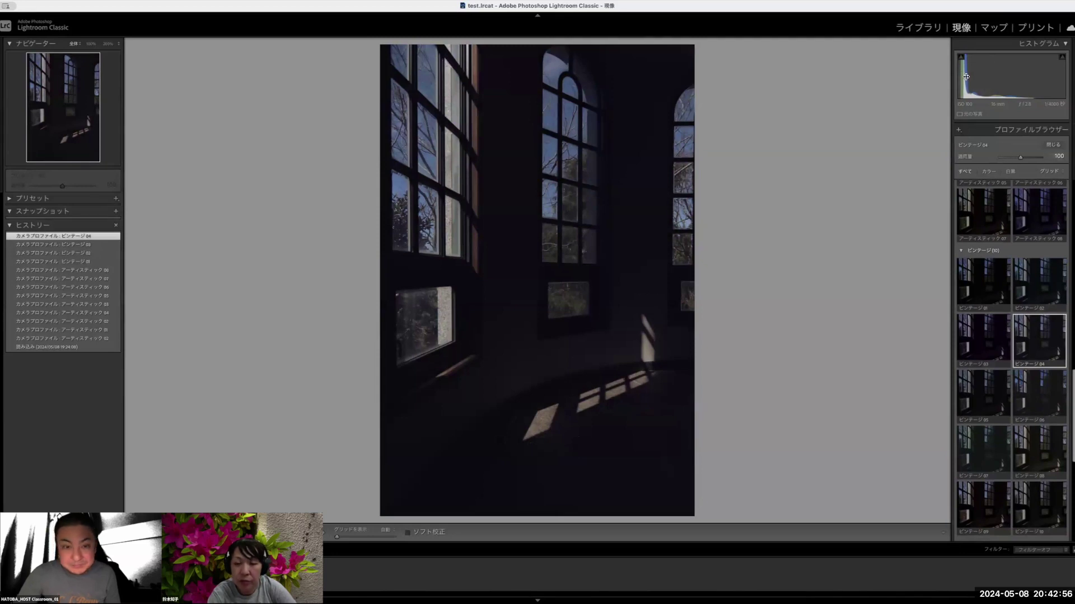
- Try the ビンテージ 05 and 06 profiles, and compare ビンテージ 04 with ビンテージ 06 in the photo's dark areas
scroll(1034, 336, "down", 5)
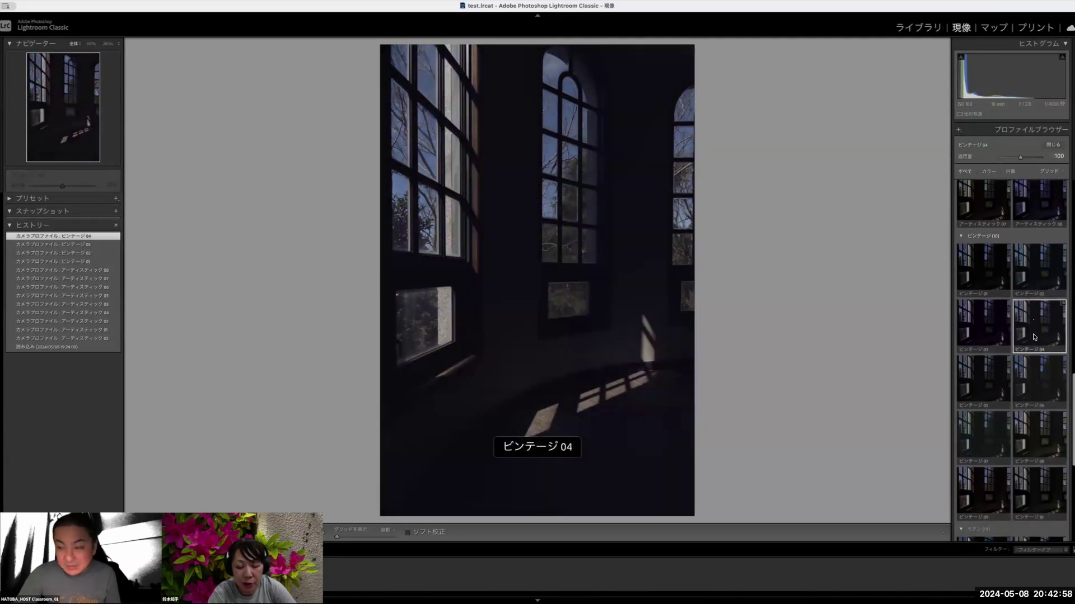
left_click(991, 335)
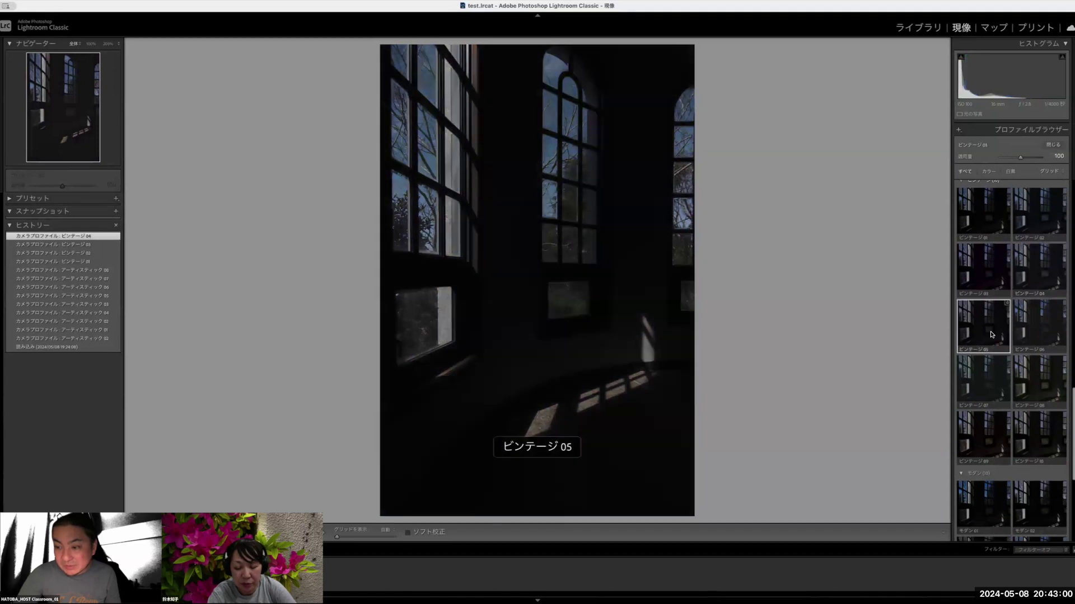
left_click(1041, 335)
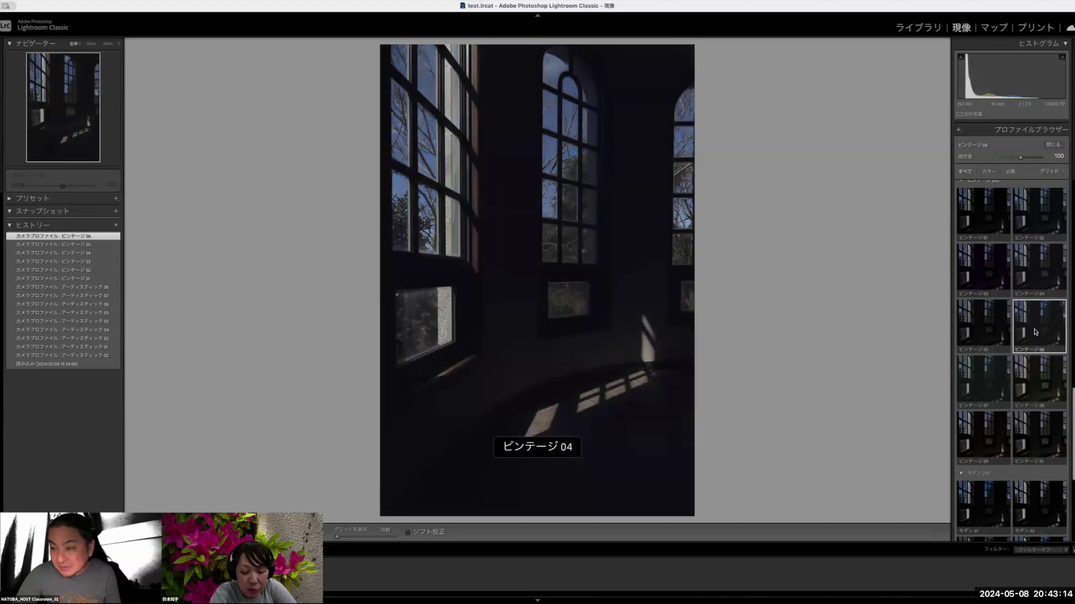
left_click(1039, 274)
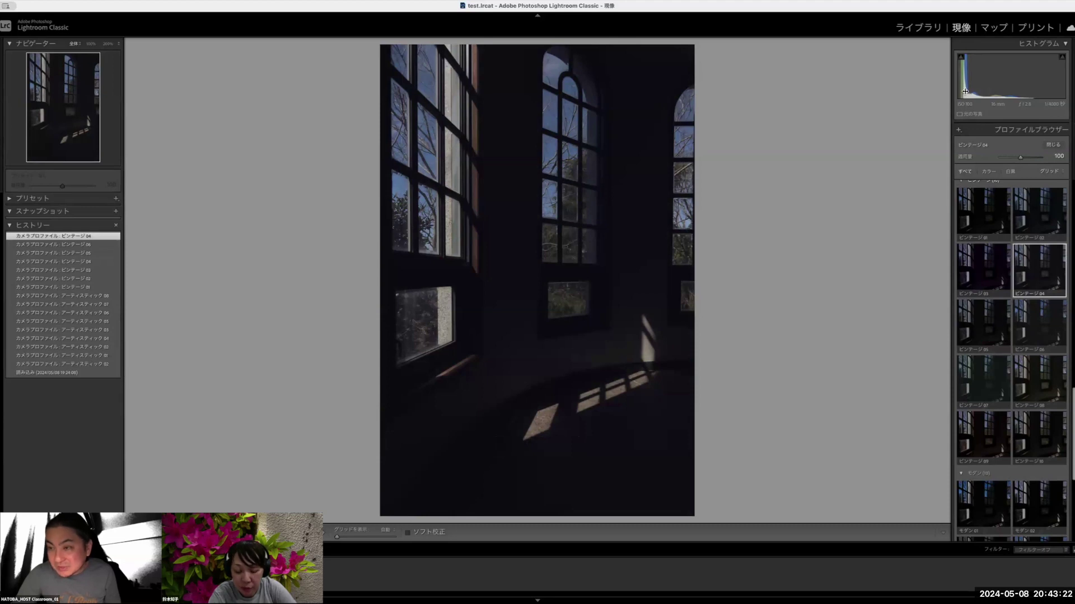
left_click(1042, 328)
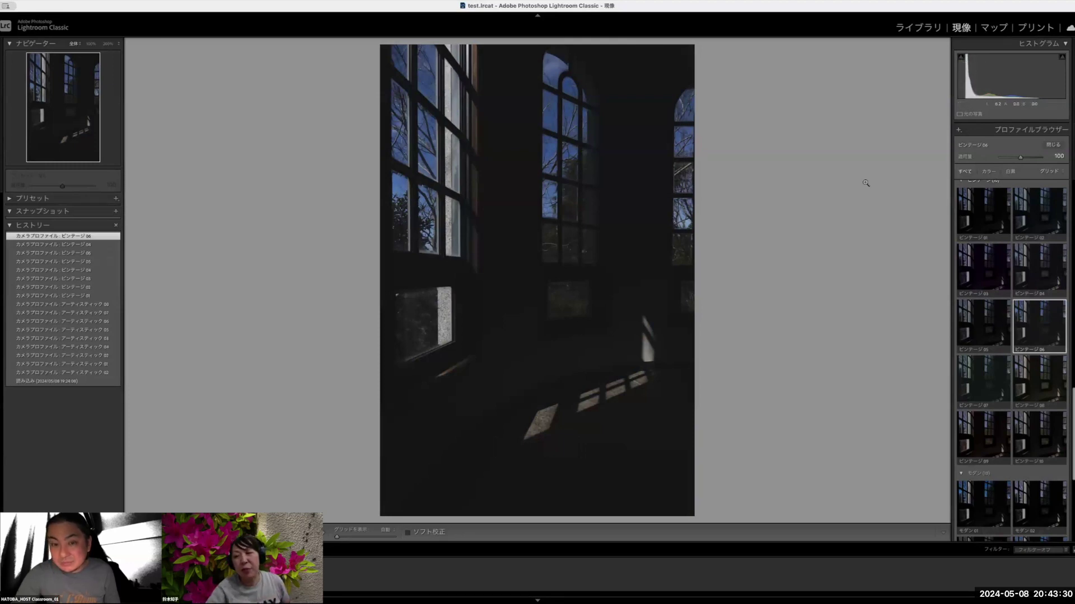
left_click_drag(503, 249, 542, 257)
left_click_drag(511, 386, 510, 387)
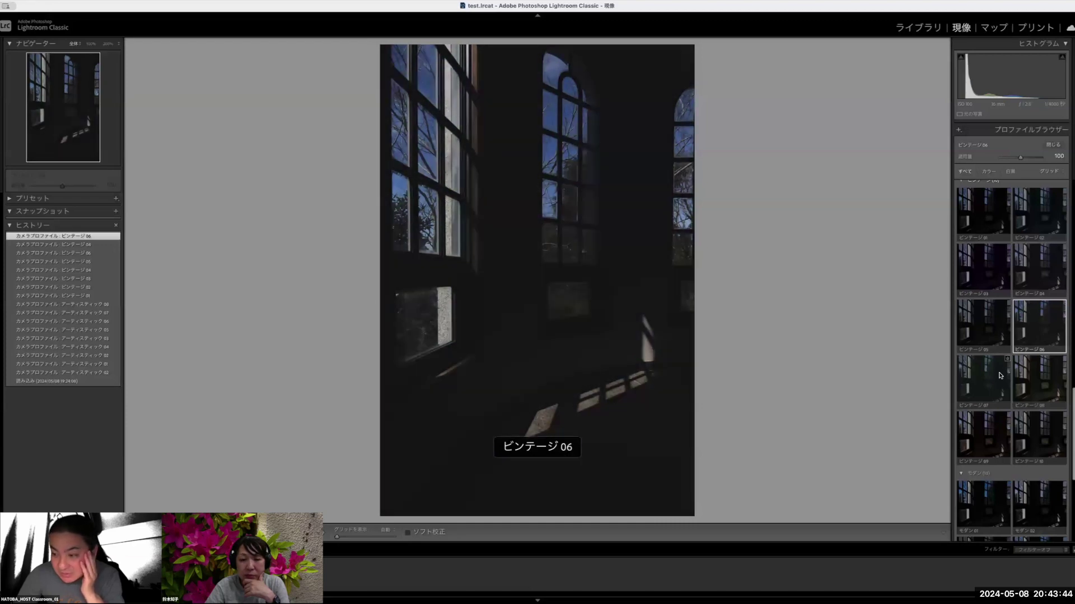
- Try the ビンテージ 07 through ビンテージ 10 profiles on the photo
left_click(990, 382)
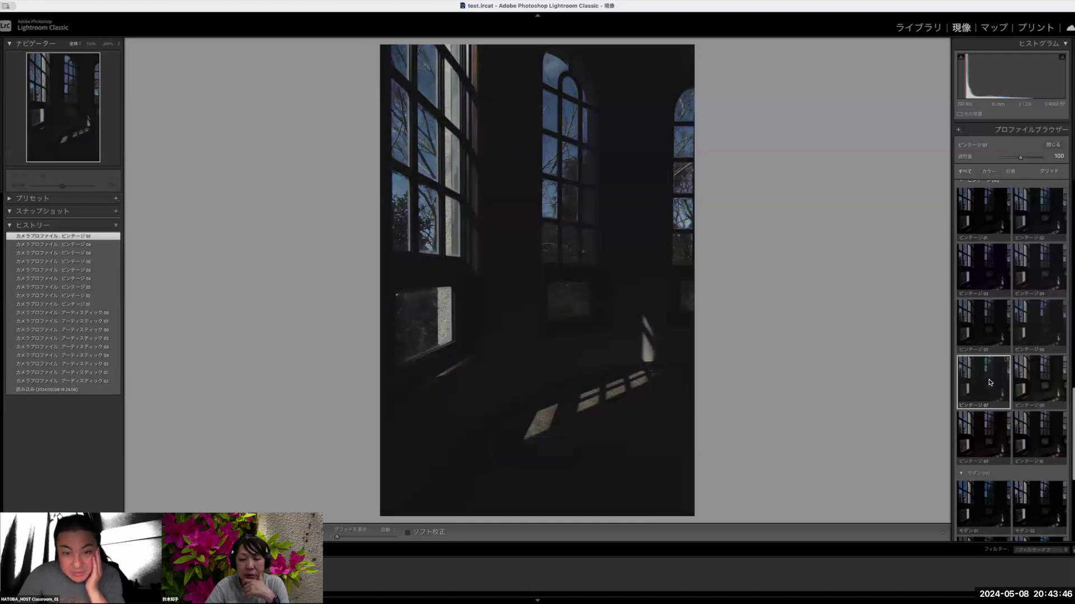
left_click(1032, 385)
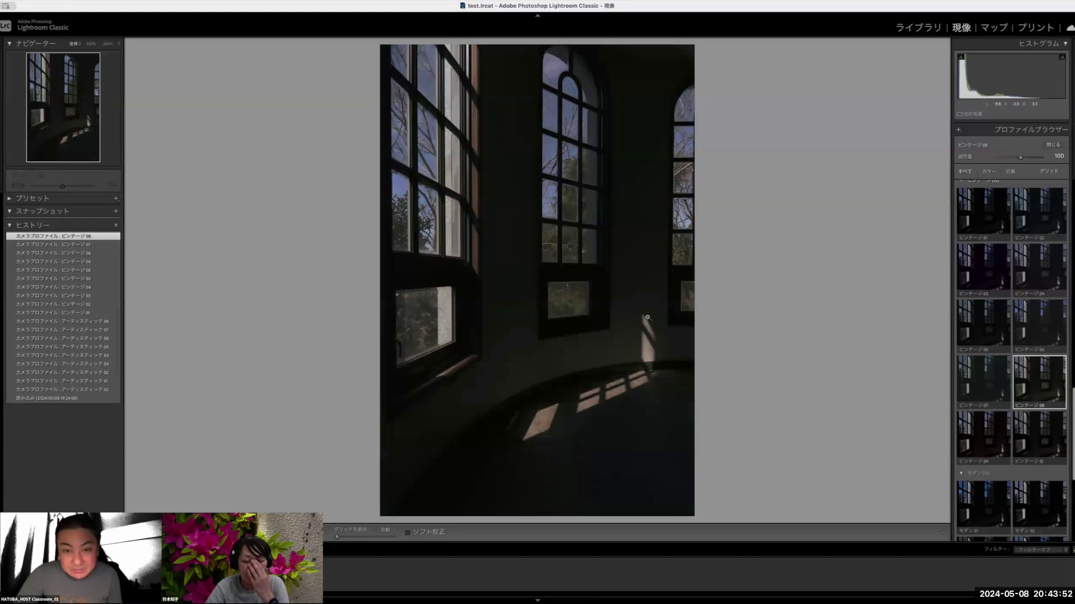
left_click(1044, 388)
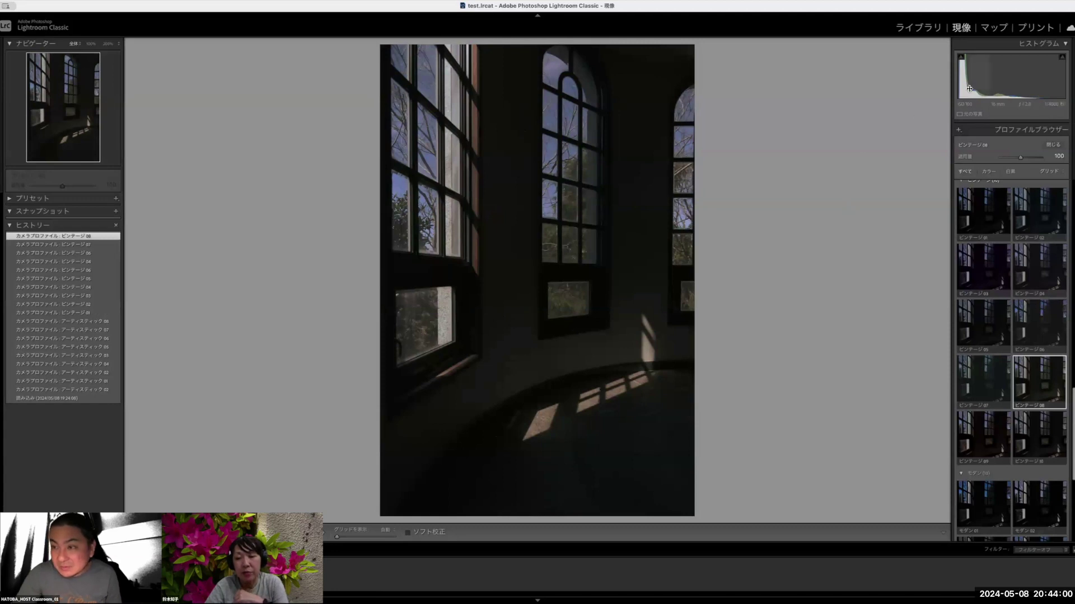
scroll(988, 414, "down", 2)
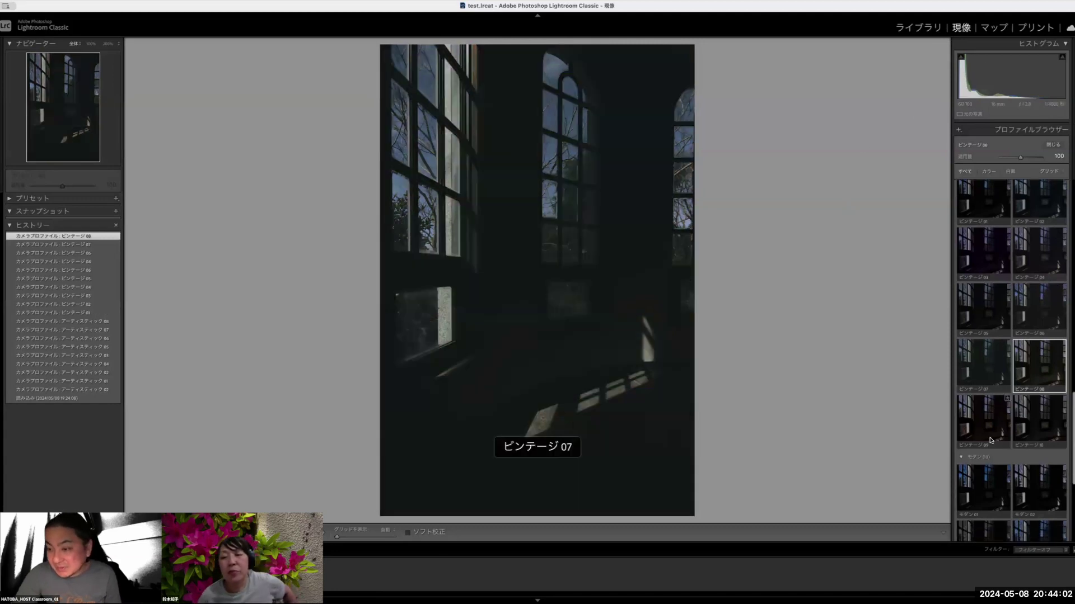
left_click(988, 422)
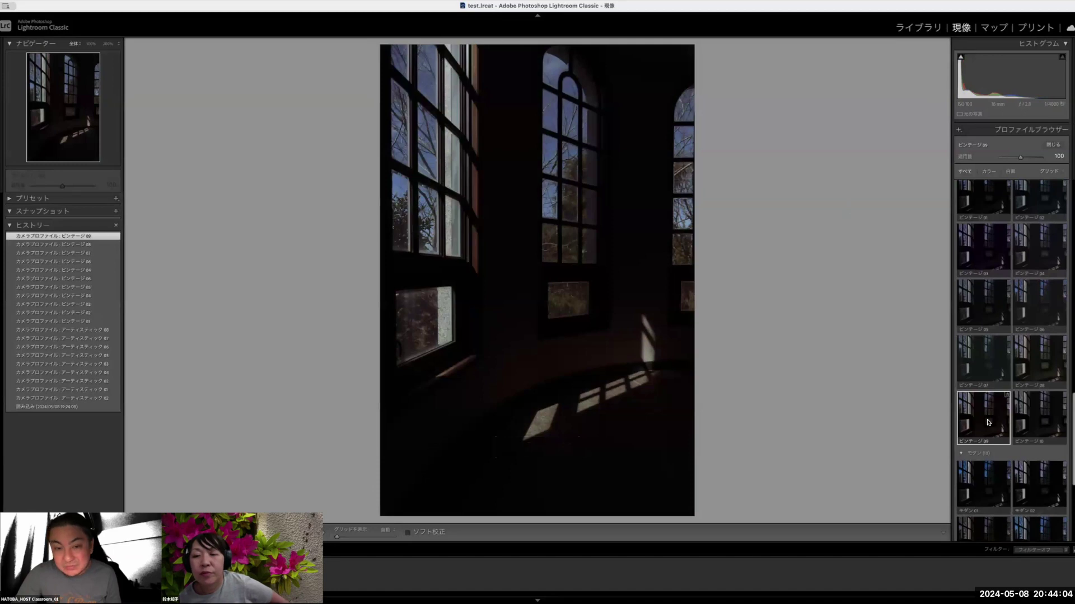
left_click(1035, 423)
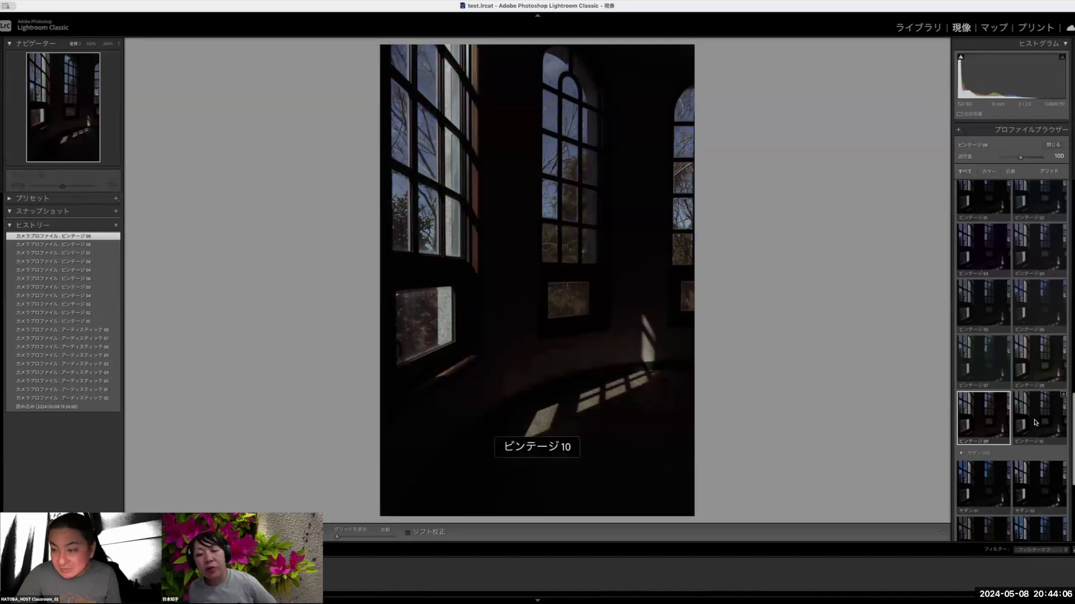
- Try the モダン 01 through モダン 04 profiles on the photo
scroll(1035, 423, "down", 5)
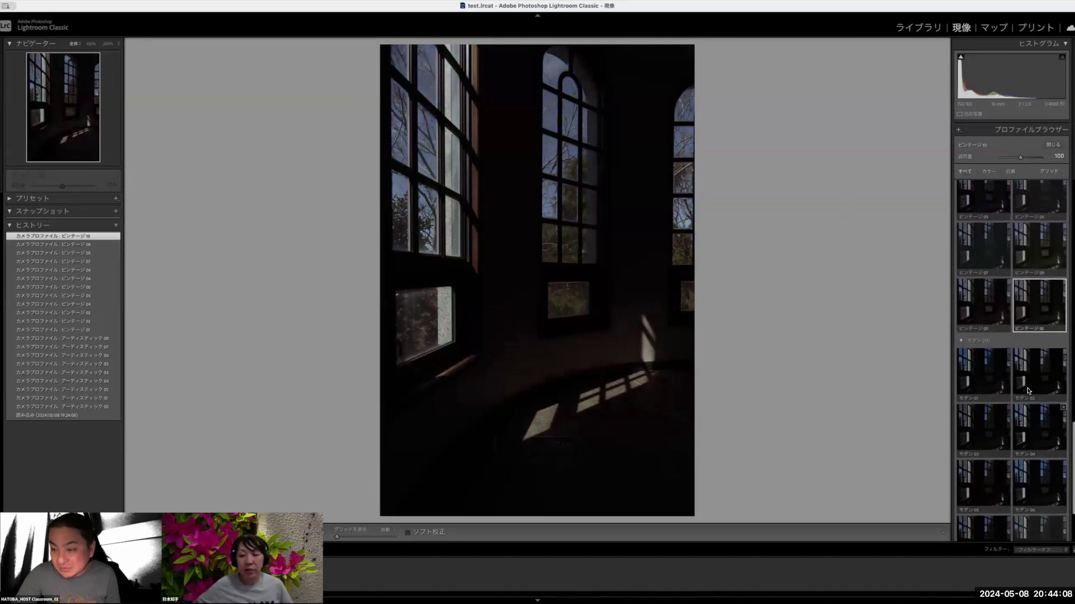
left_click(987, 361)
left_click(1016, 361)
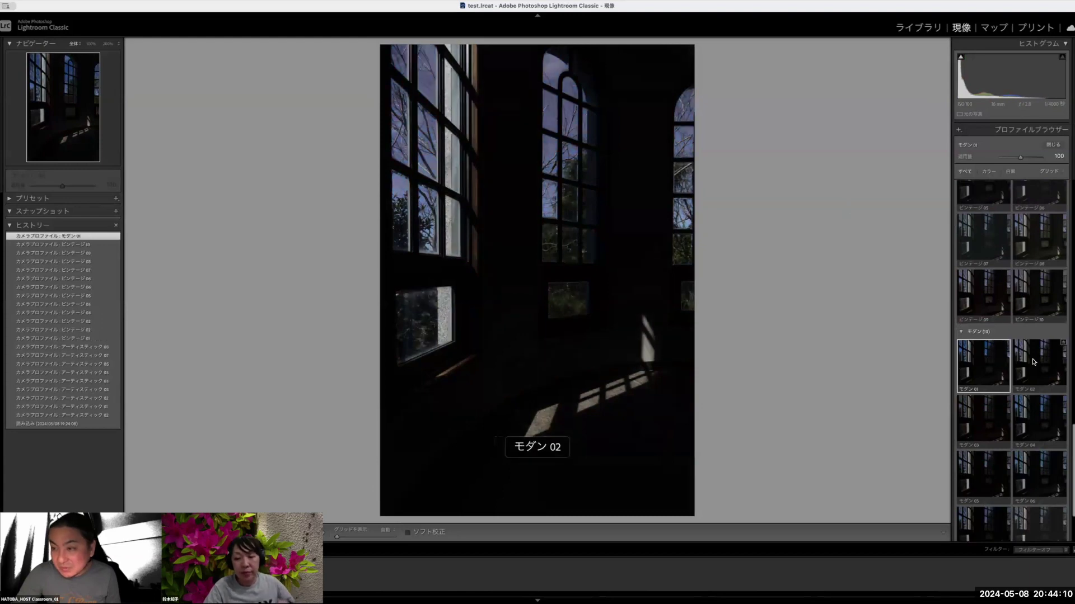
left_click(990, 421)
left_click(1033, 421)
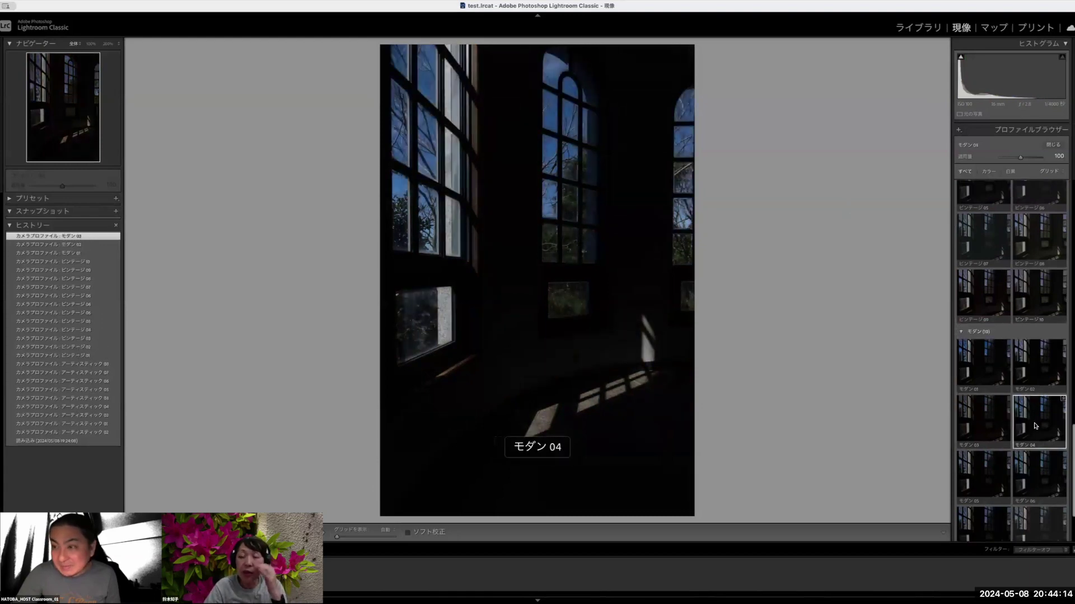
- Try the remaining モダン profiles, 05 through 10, on the photo
scroll(1033, 424, "down", 2)
scroll(986, 407, "down", 1)
left_click(986, 407)
left_click(993, 431)
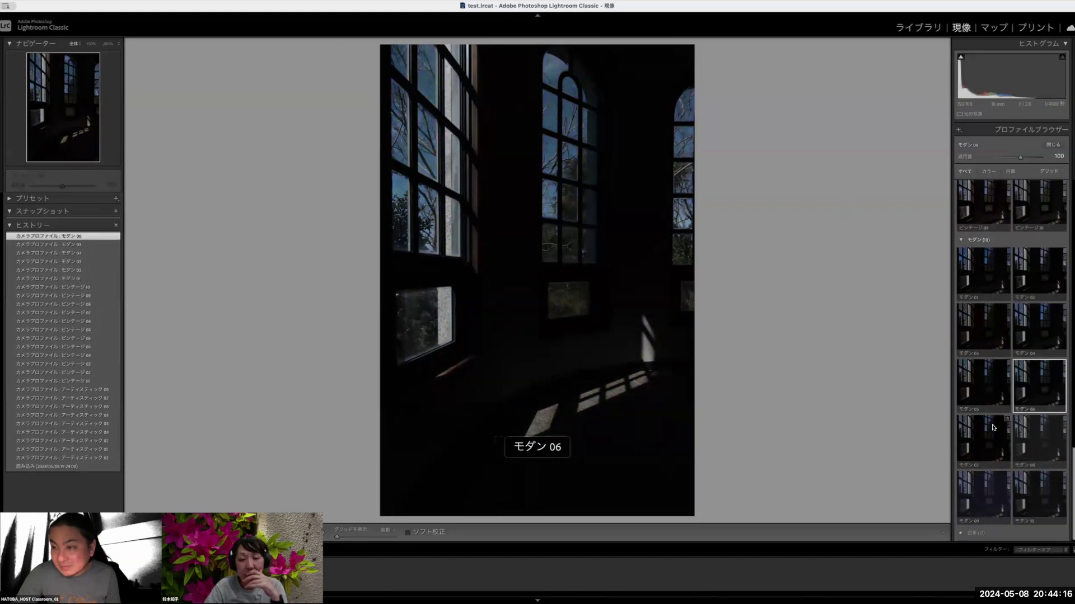
left_click(1037, 432)
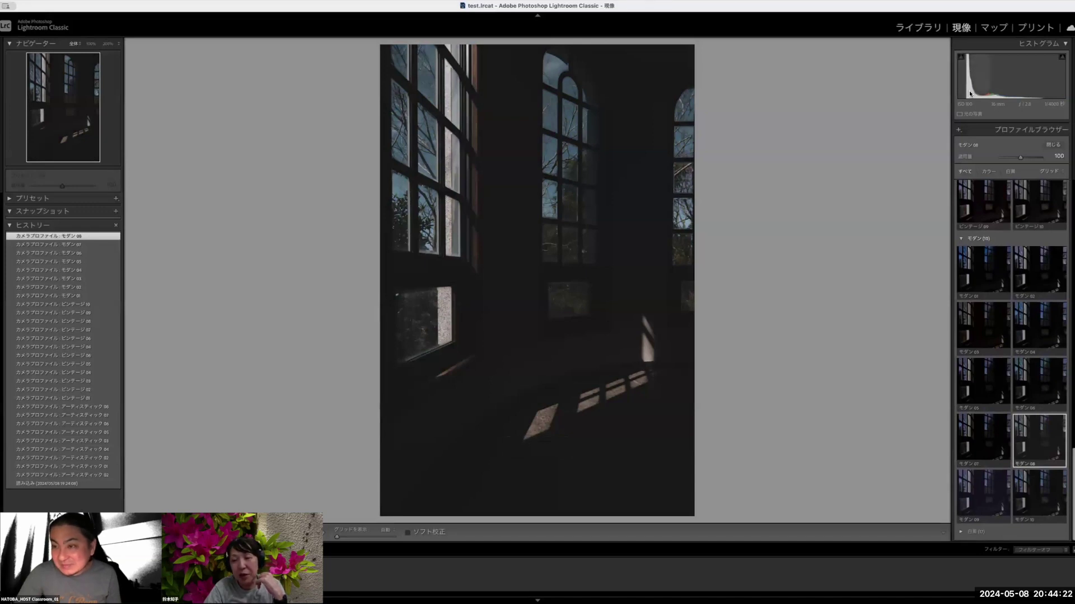
left_click(985, 500)
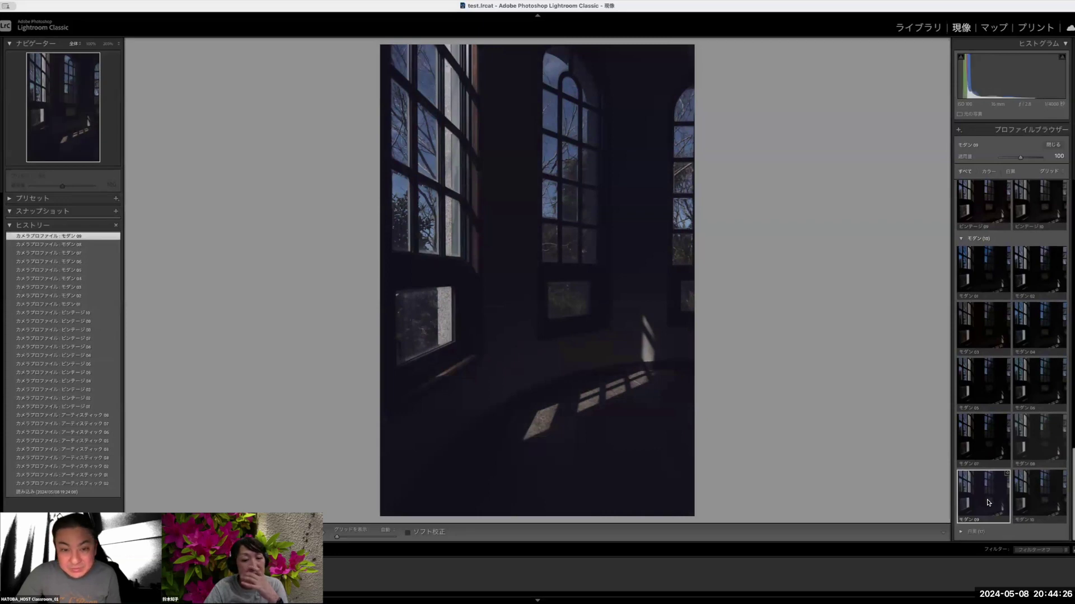
left_click(1029, 502)
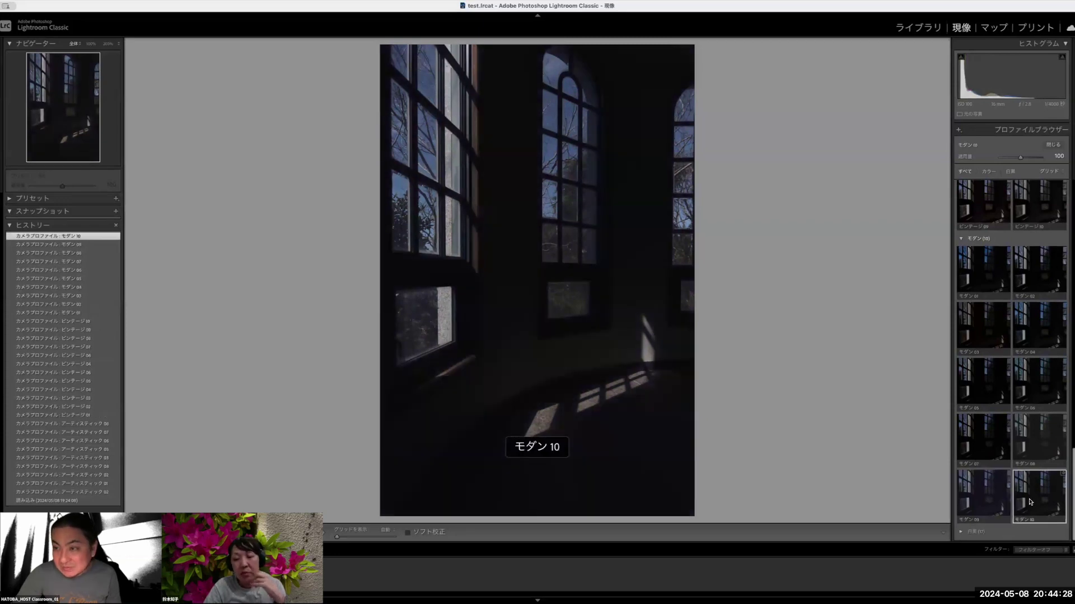
- Compare ビンテージ 06 with ビンテージ 08 again, keep ビンテージ 08 applied, and close the profile browser
scroll(1030, 502, "up", 3)
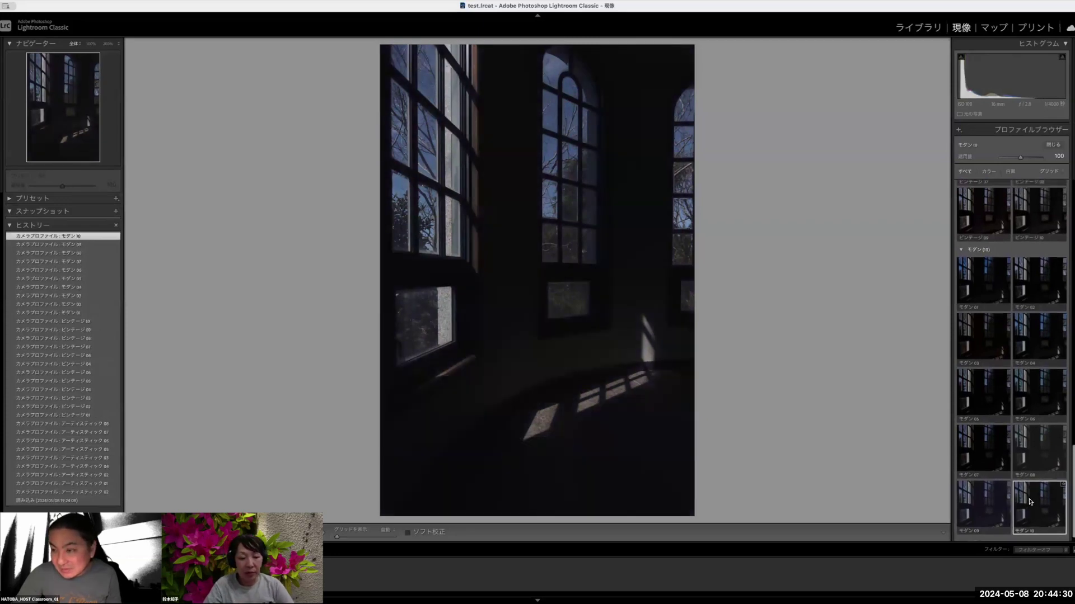
scroll(1030, 502, "up", 6)
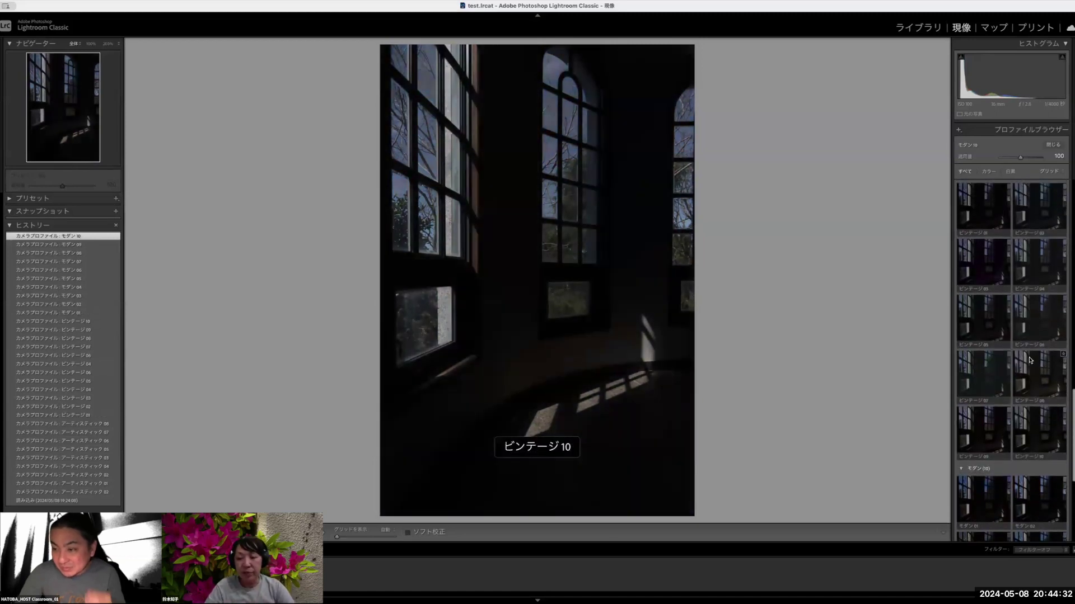
left_click(1040, 329)
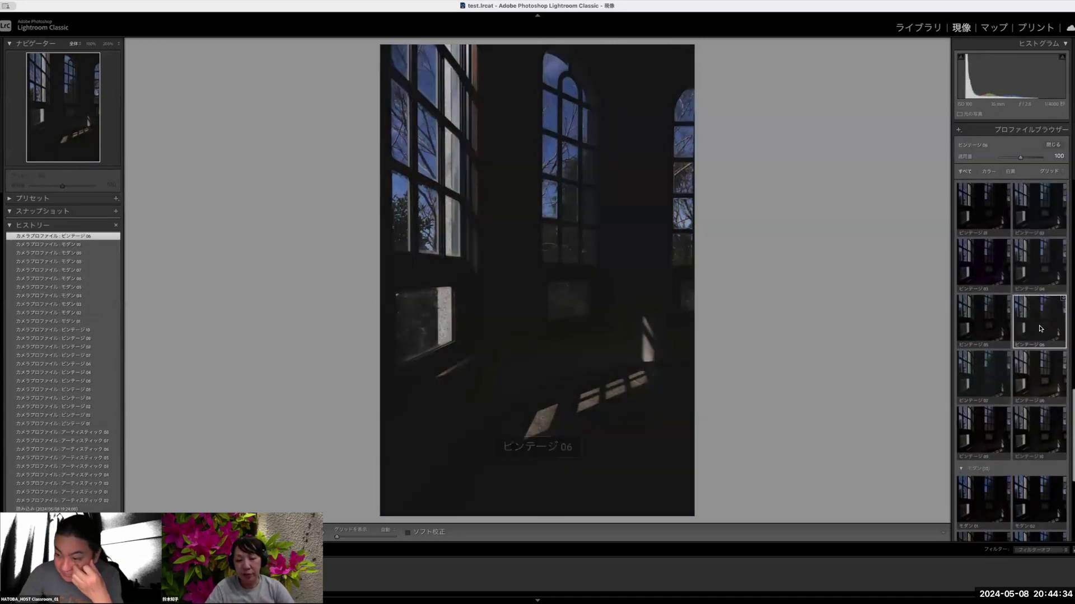
left_click(1039, 369)
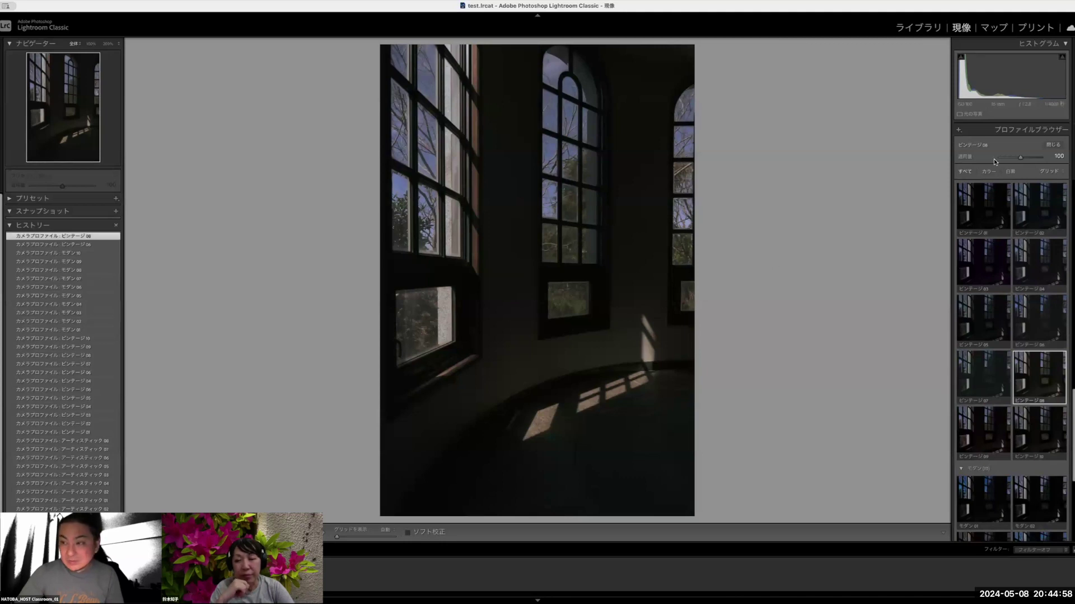
left_click(1051, 145)
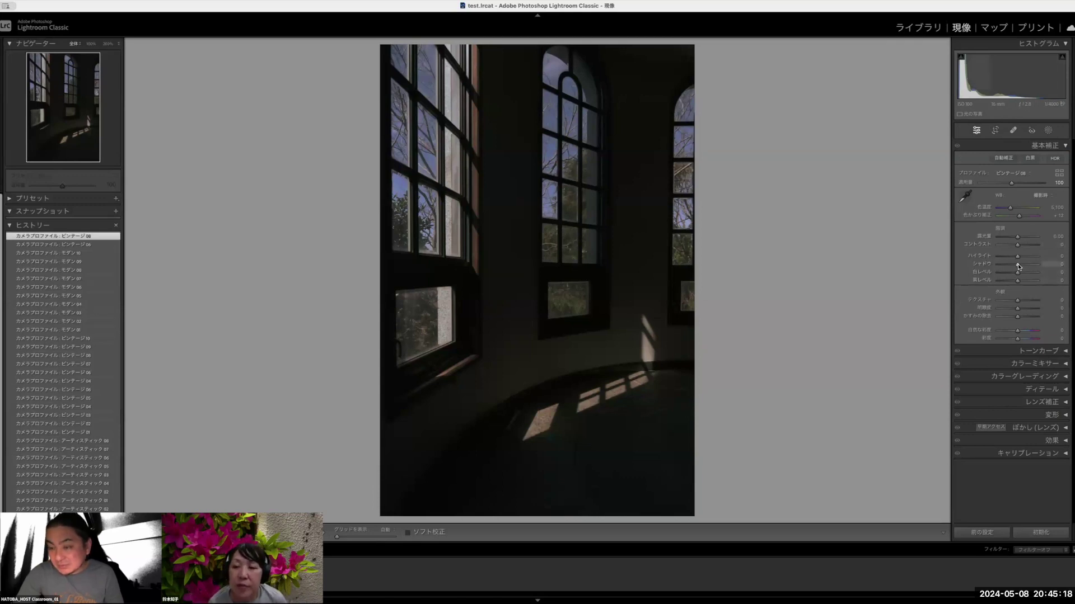
- Try adjusting the shadows and reset them, raising the black level instead to lighten the darkest areas
left_click_drag(1018, 267, 1037, 281)
double_click(981, 265)
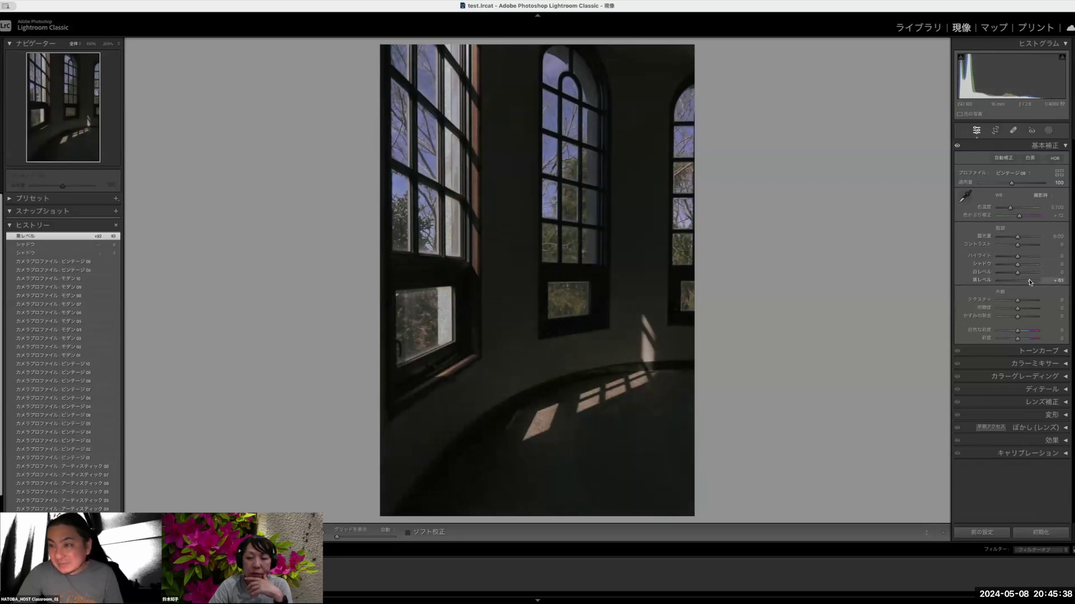
- Reset the black level and try raising the shadows instead, resetting the shadows after checking the histogram
left_click_drag(1029, 283, 1026, 284)
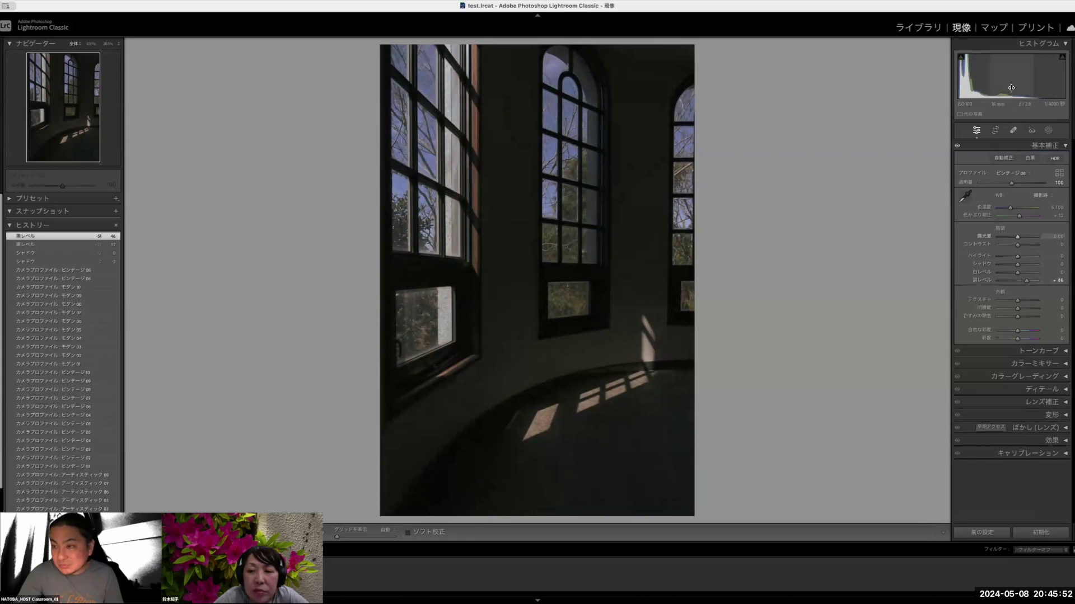
double_click(987, 282)
left_click_drag(1019, 266, 1034, 263)
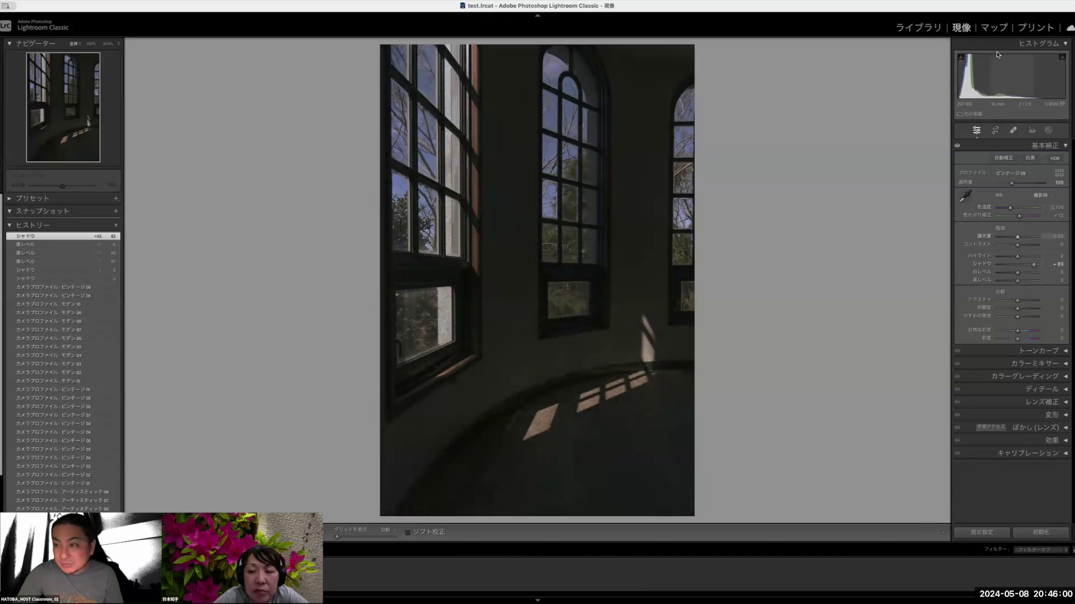
left_click_drag(997, 67, 989, 67)
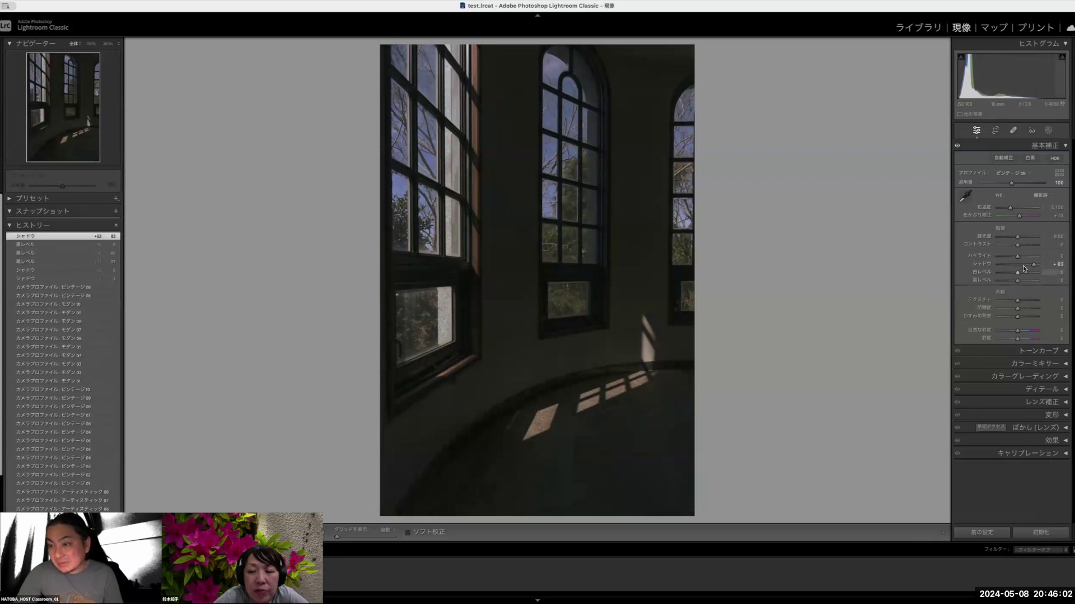
double_click(987, 264)
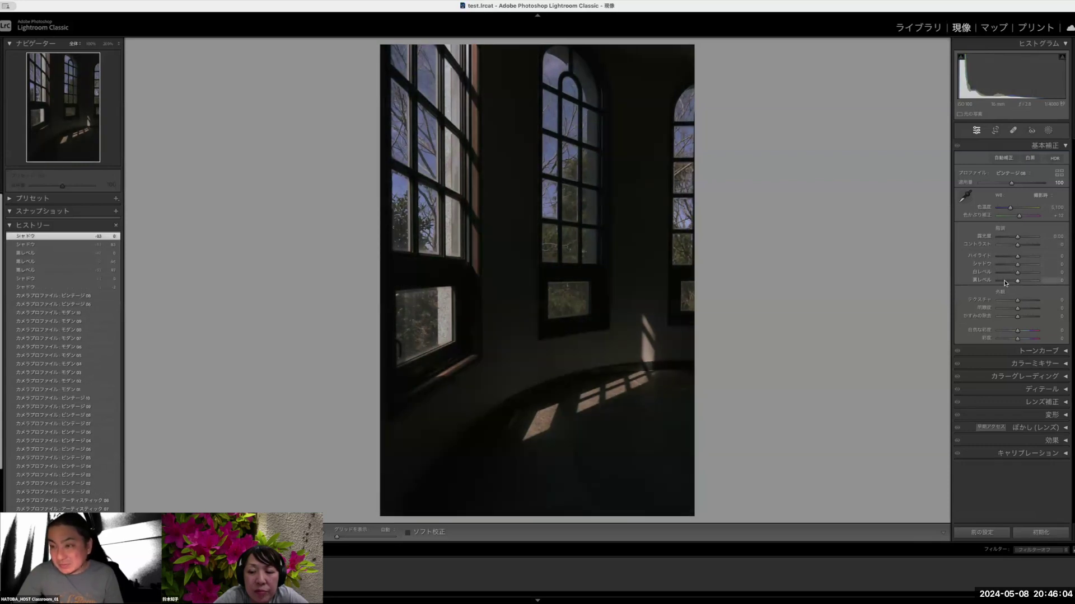
- Adjust the black level to +22, comparing the photo's before and after versions side by side along the way
left_click_drag(1019, 281, 1030, 284)
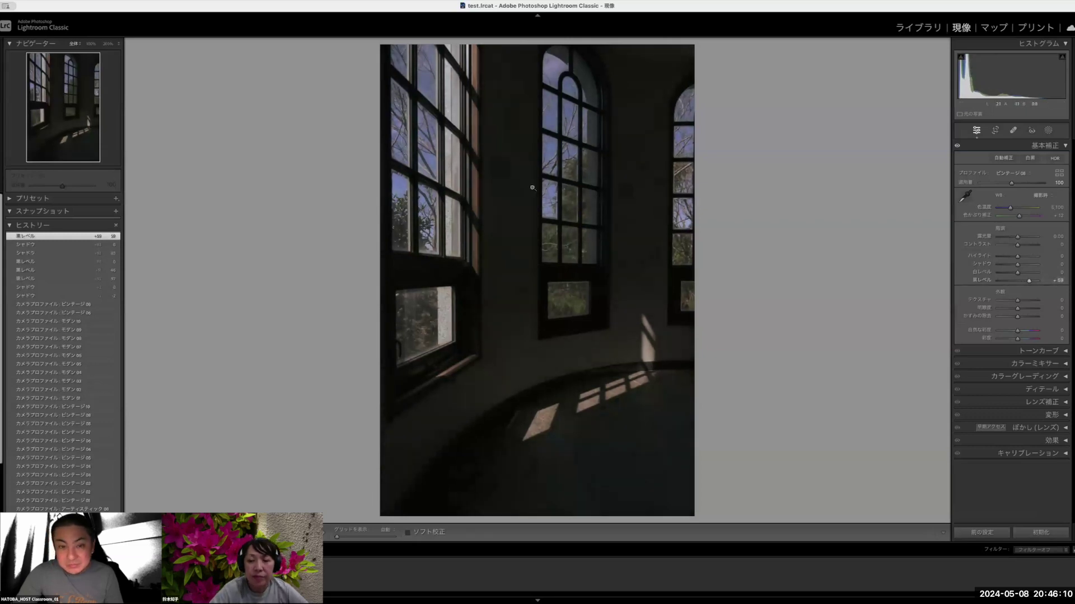
left_click_drag(510, 185, 506, 217)
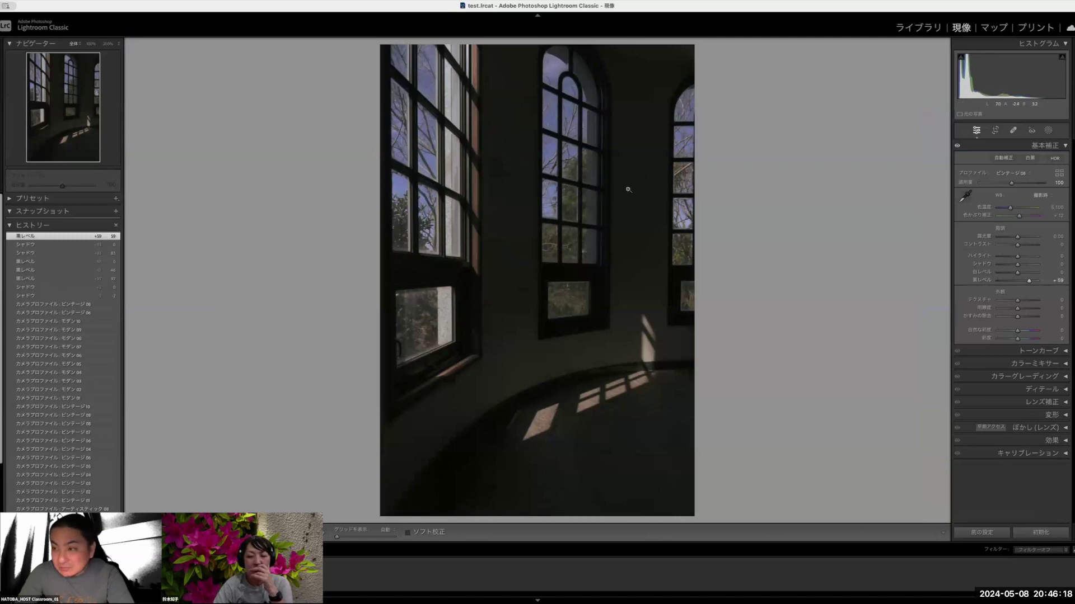
left_click_drag(423, 160, 436, 164)
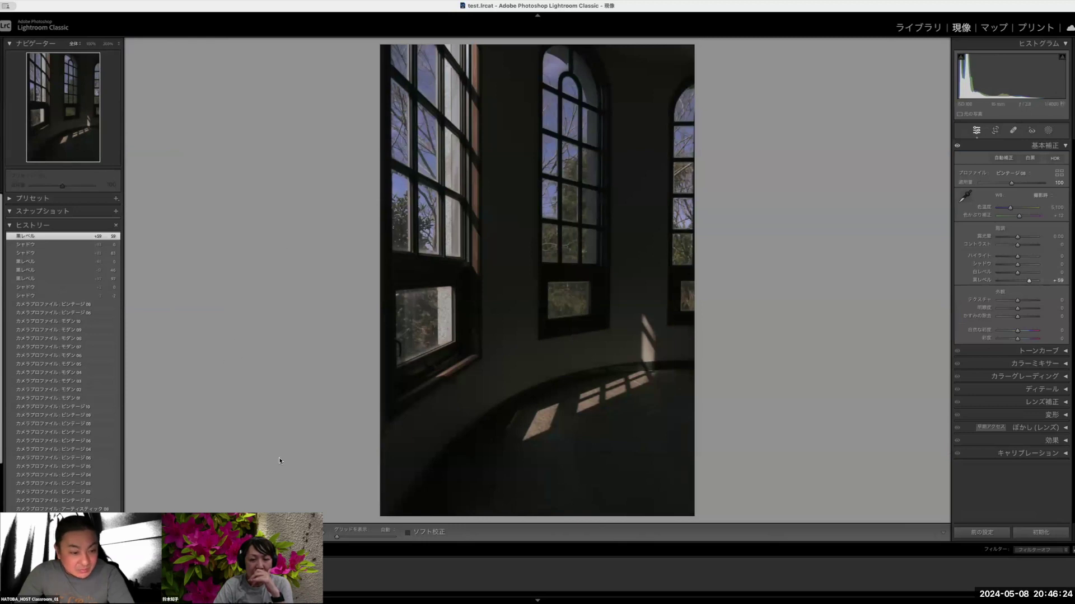
key("y")
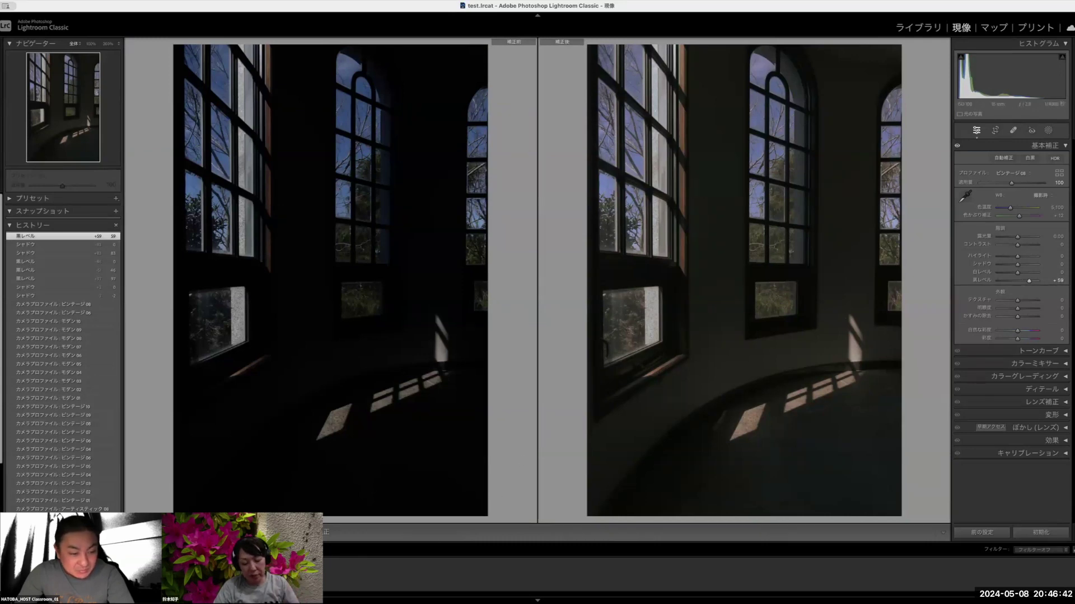
key("y")
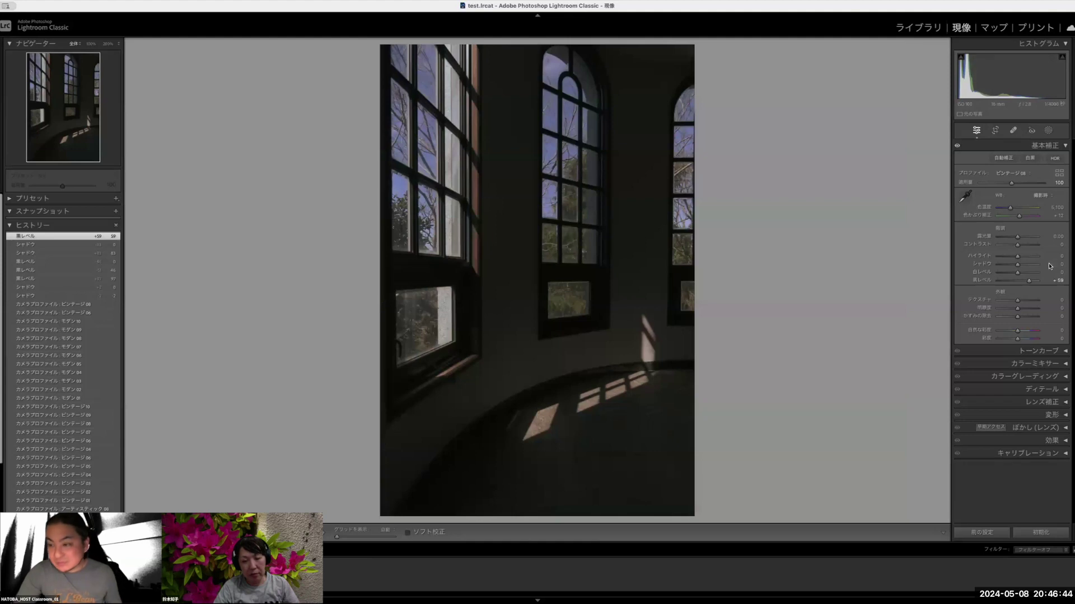
left_click_drag(1024, 283, 1022, 282)
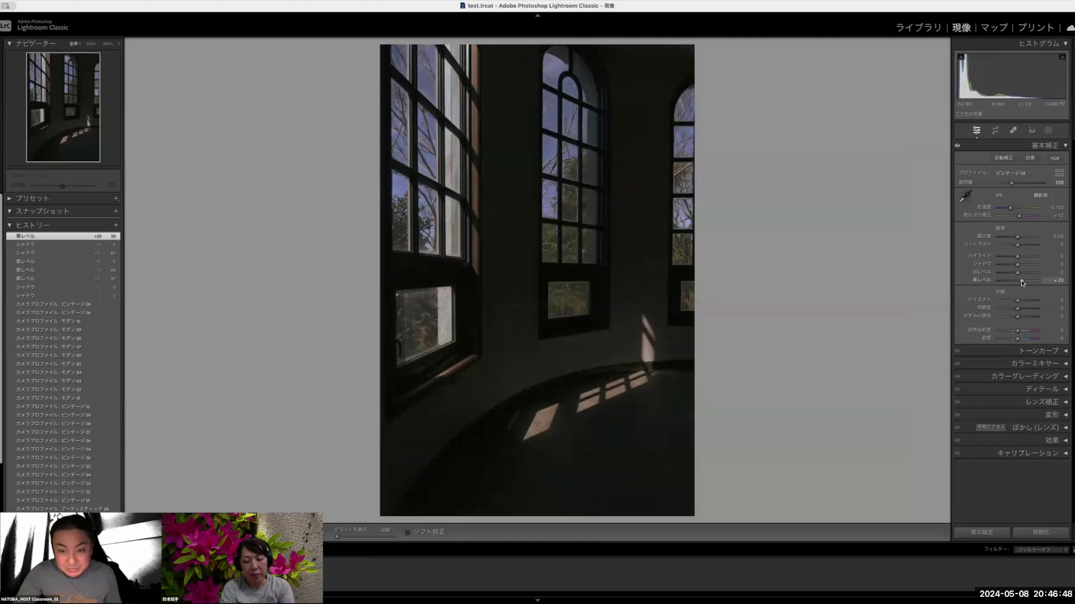
left_click_drag(1021, 280, 1021, 279)
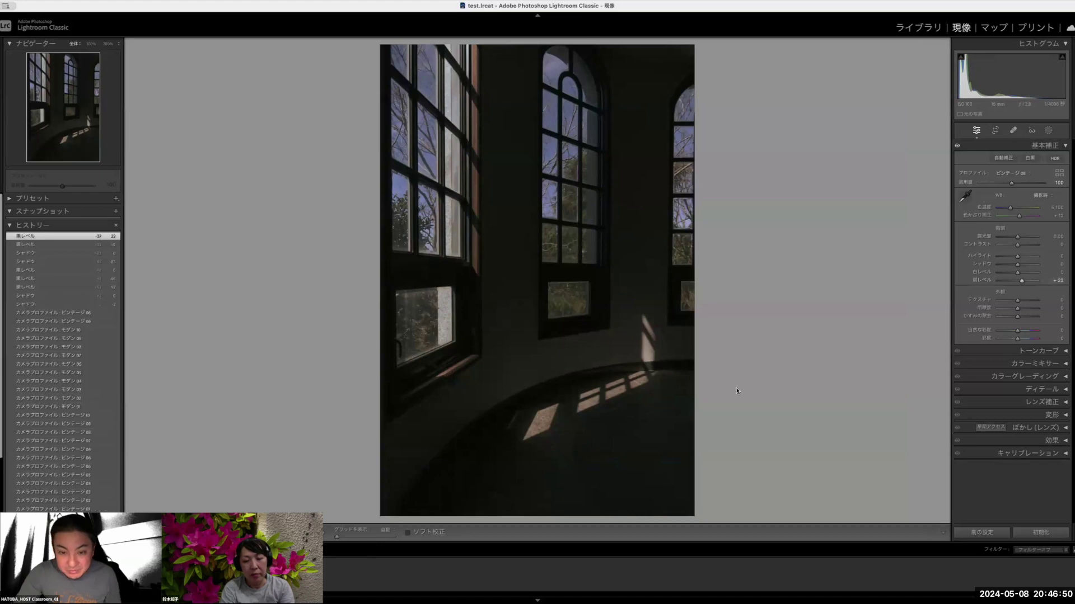
- Examine the dark floor, the wall between the windows and the window frame up close for remaining shadow detail
left_click(639, 451)
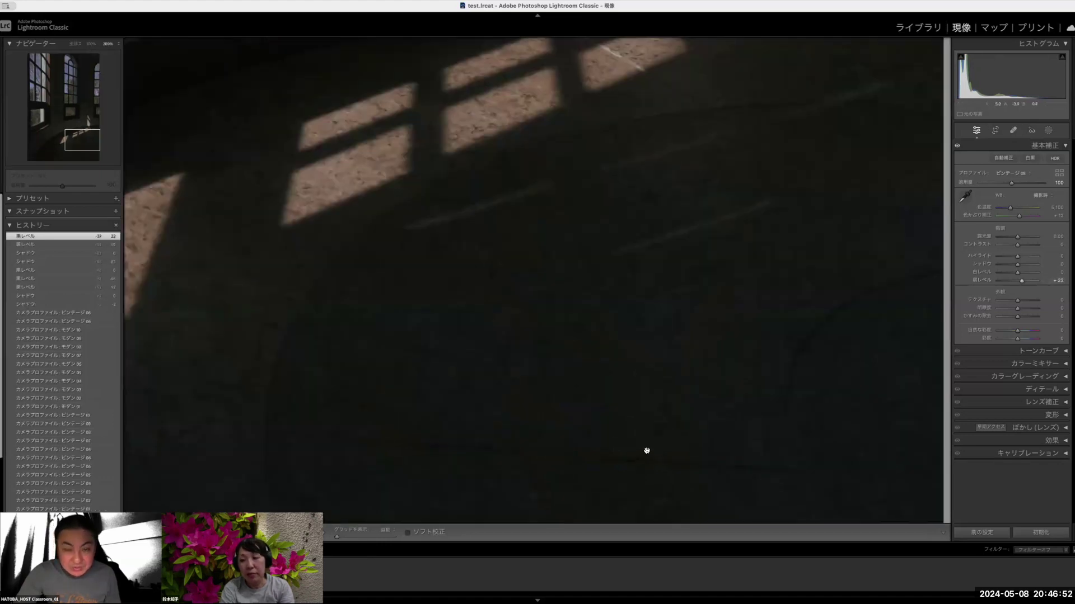
left_click(612, 446)
left_click(614, 446)
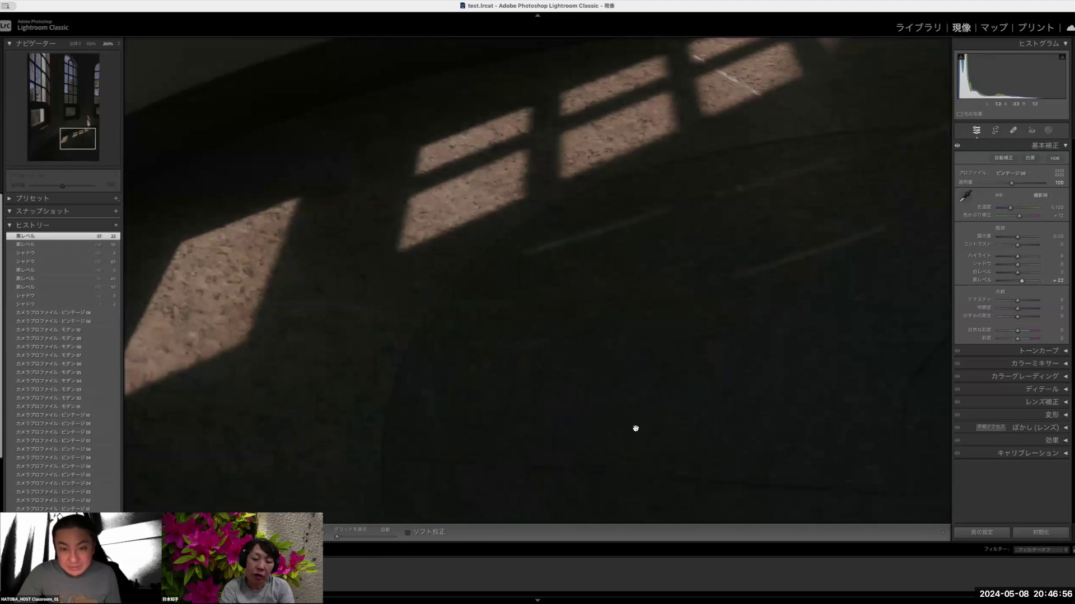
left_click(636, 431)
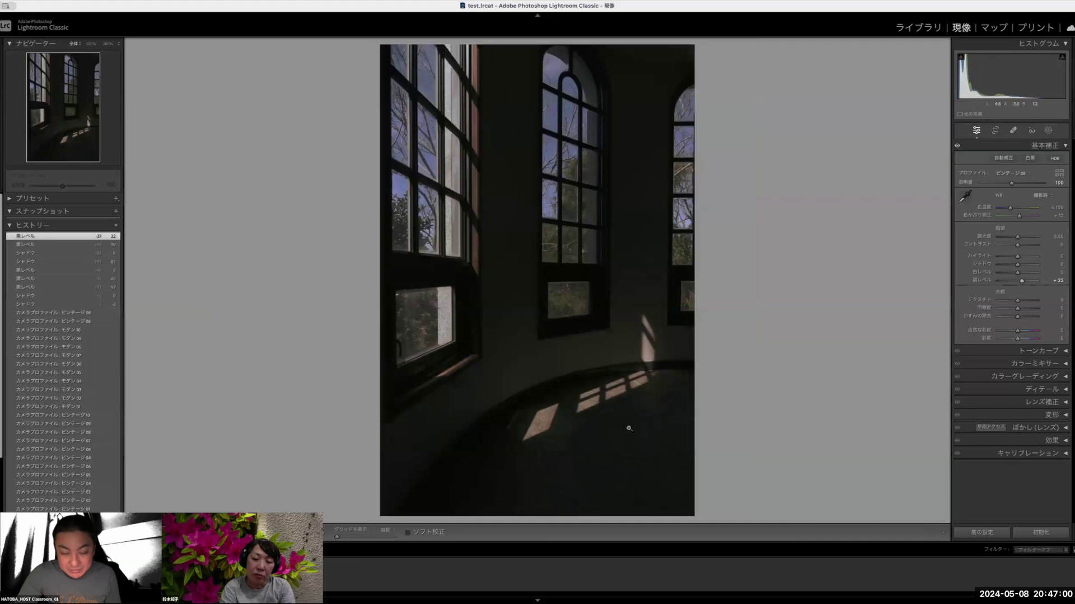
left_click(512, 265)
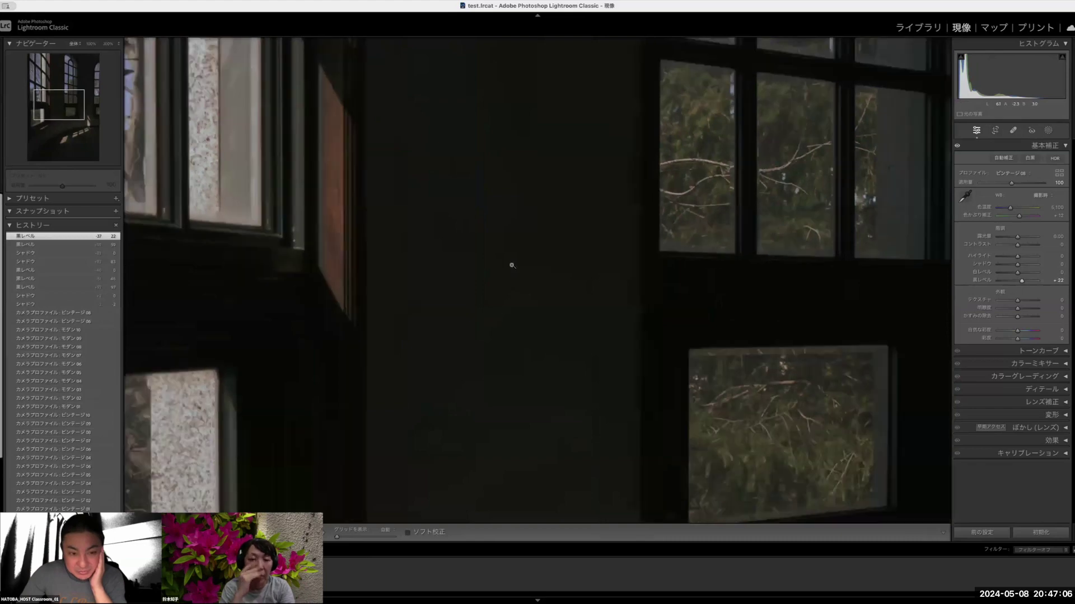
left_click(512, 266)
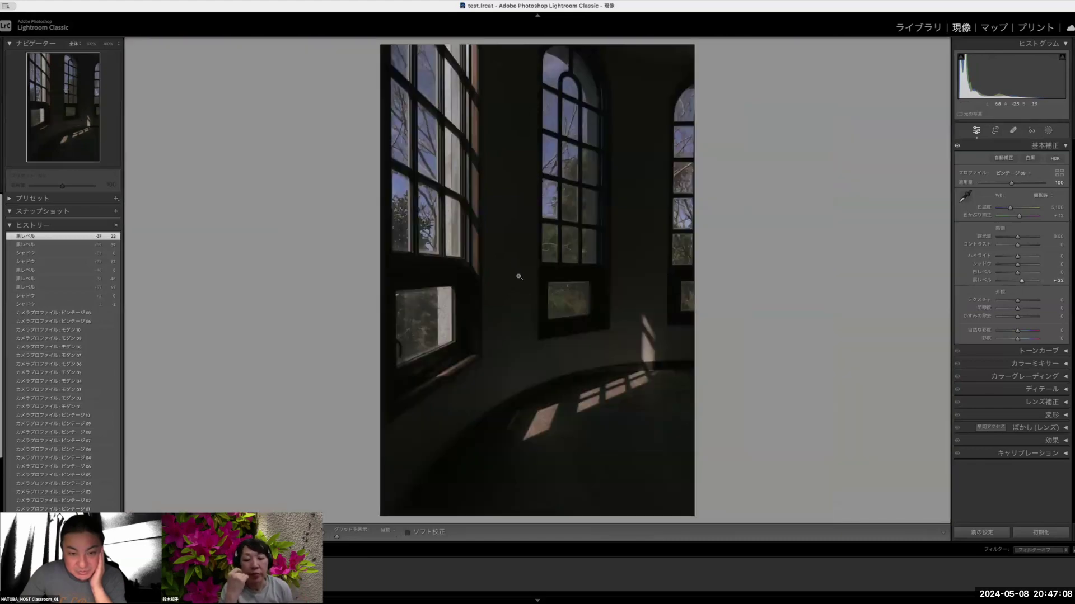
left_click(476, 279)
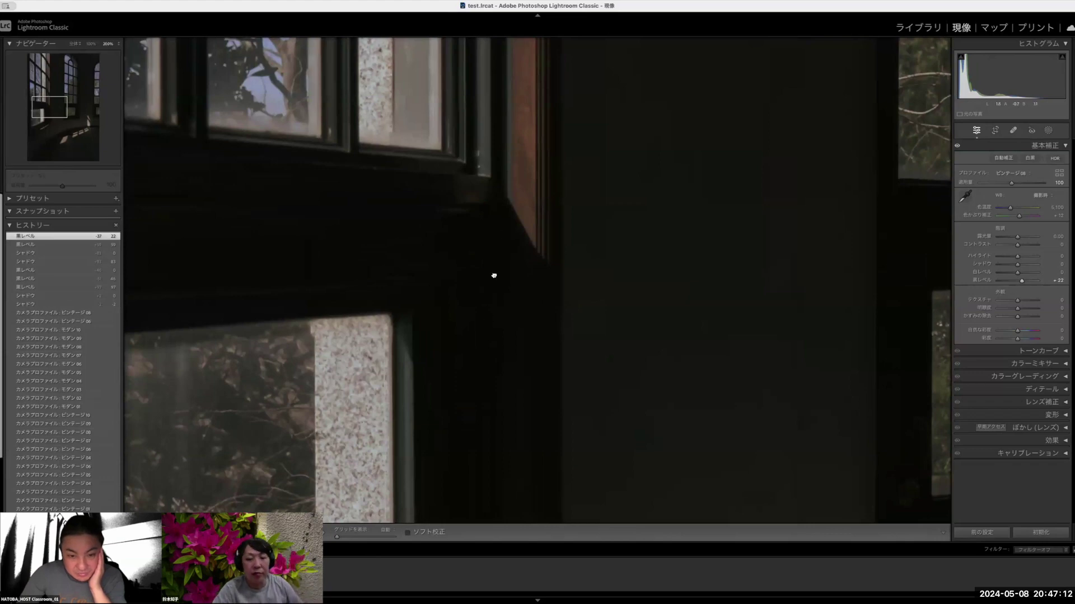
left_click(492, 275)
left_click(607, 444)
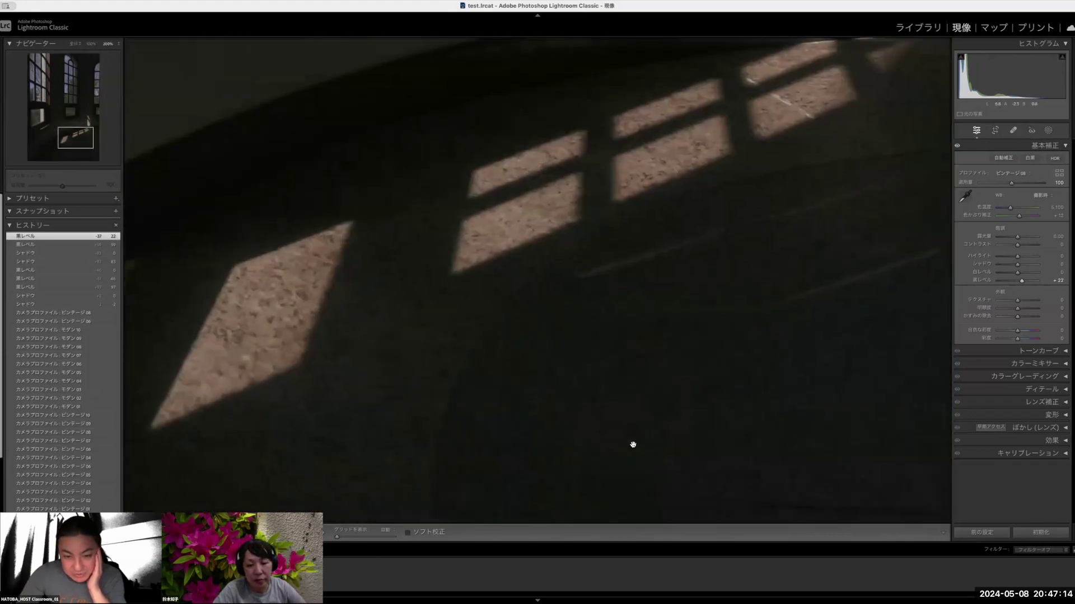
left_click(608, 309)
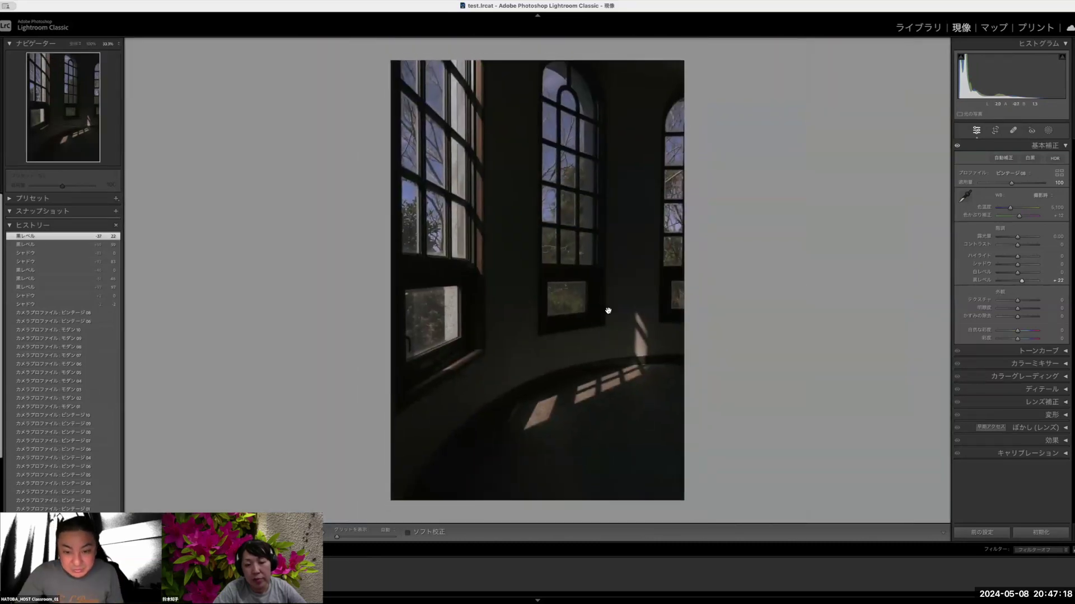
- Add a radial gradient mask over the floor in the photo's lower right and tilt the ellipse along the floor's curve
key("super+minus")
key("super+minus")
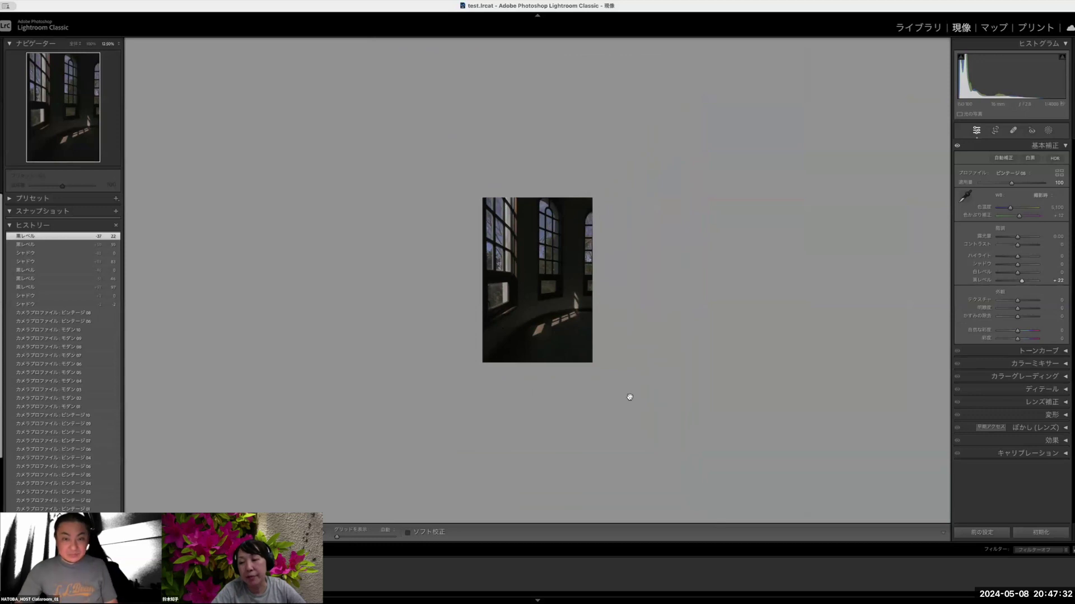
left_click(568, 323)
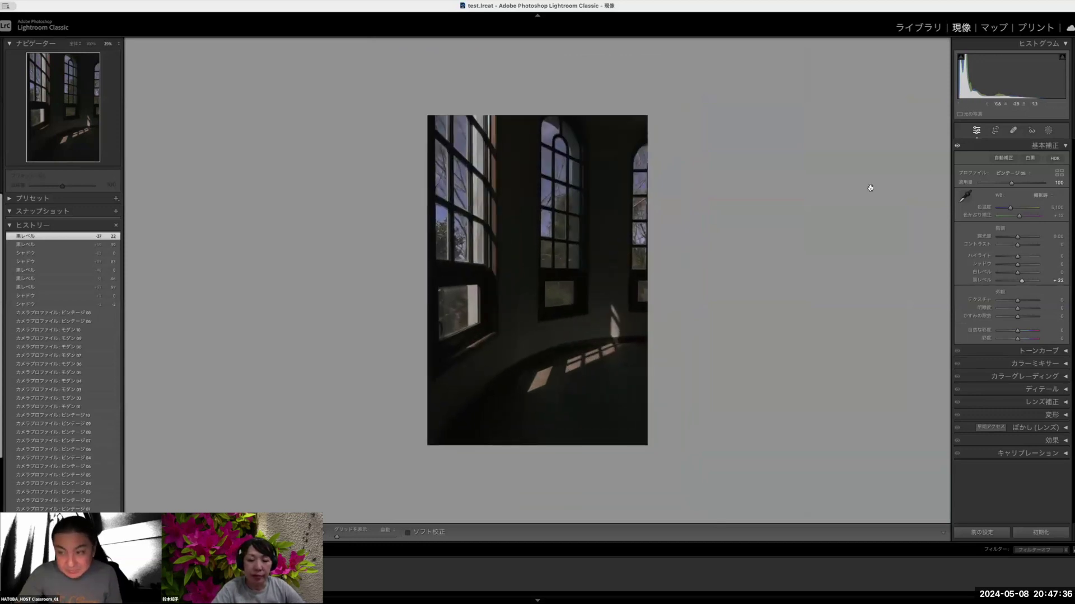
left_click(1050, 130)
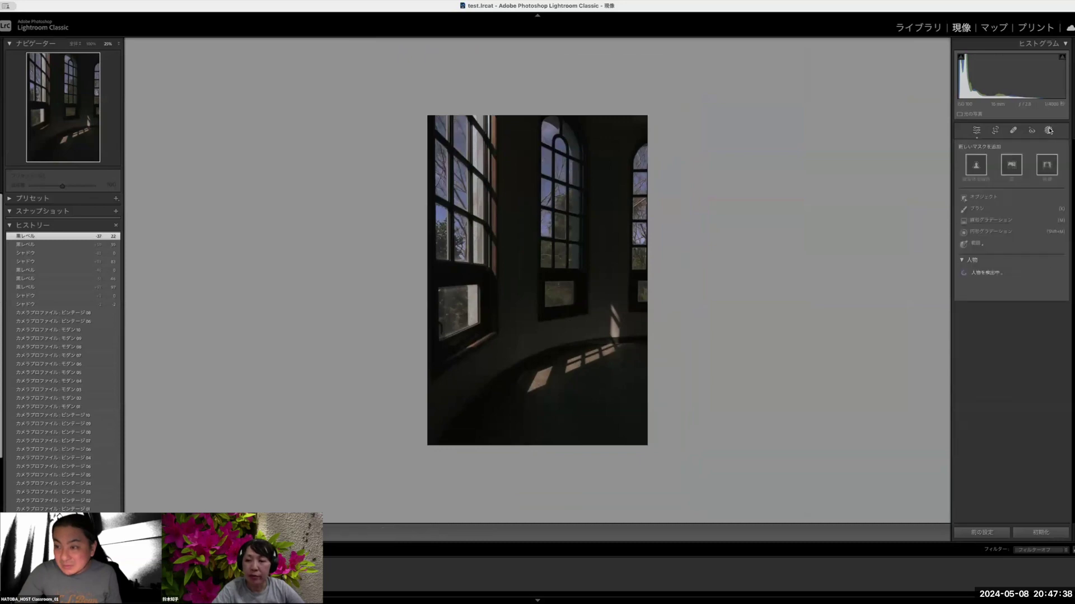
left_click(1001, 230)
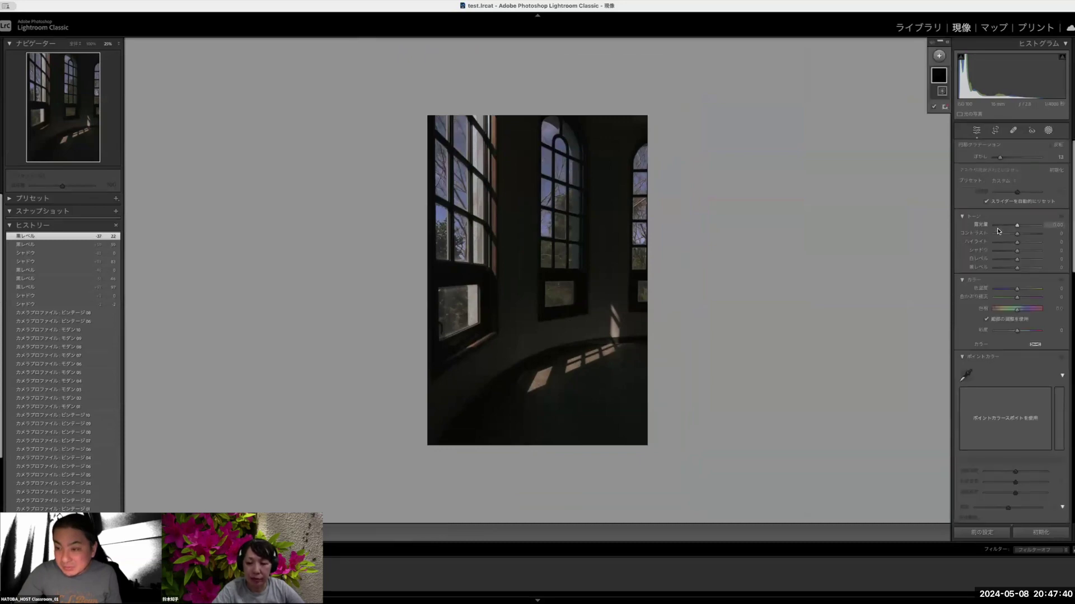
left_click_drag(598, 412, 708, 493)
left_click_drag(674, 353, 617, 311)
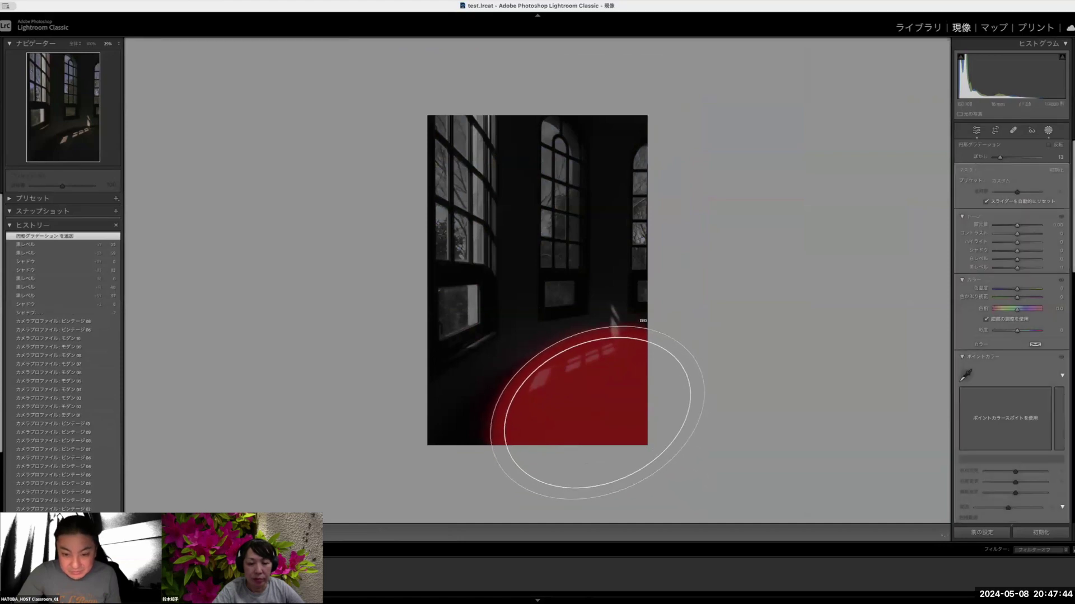
- Reposition and widen the radial gradient ellipse so its edge follows the curved boundary between wall and floor
left_click_drag(596, 412, 577, 425)
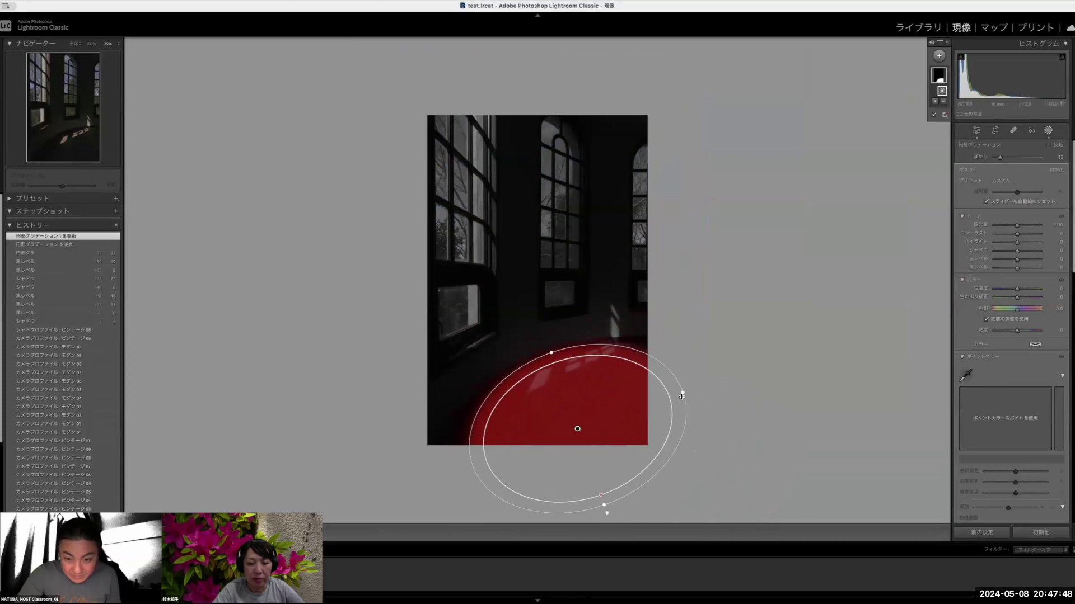
mouse_move(684, 393)
left_mouse_down()
mouse_move(706, 372)
mouse_move(698, 378)
left_mouse_up()
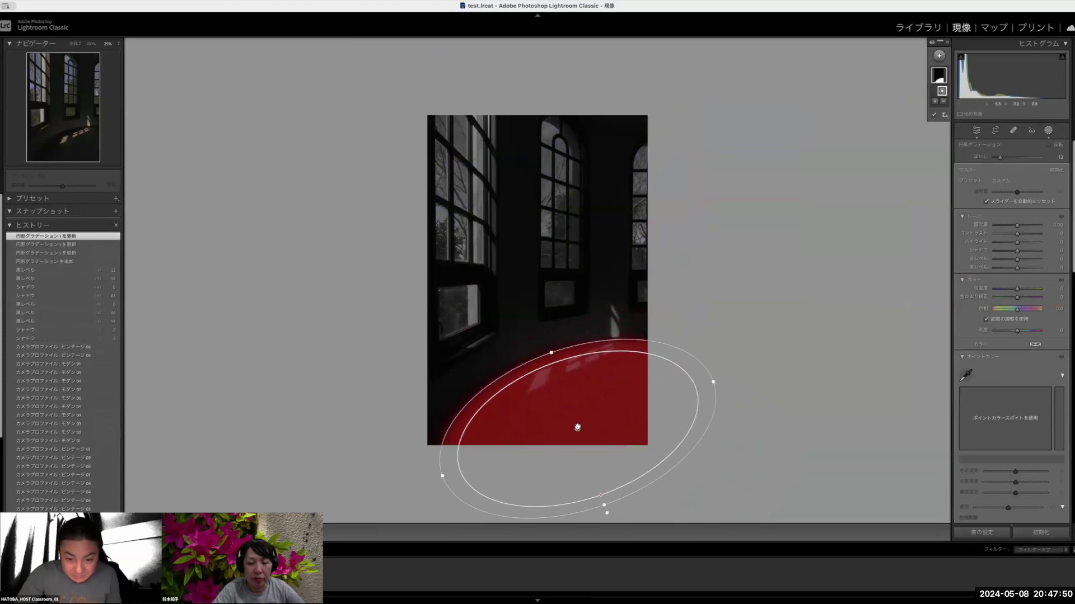
mouse_move(577, 428)
left_mouse_down()
mouse_move(736, 478)
mouse_move(578, 429)
left_mouse_up()
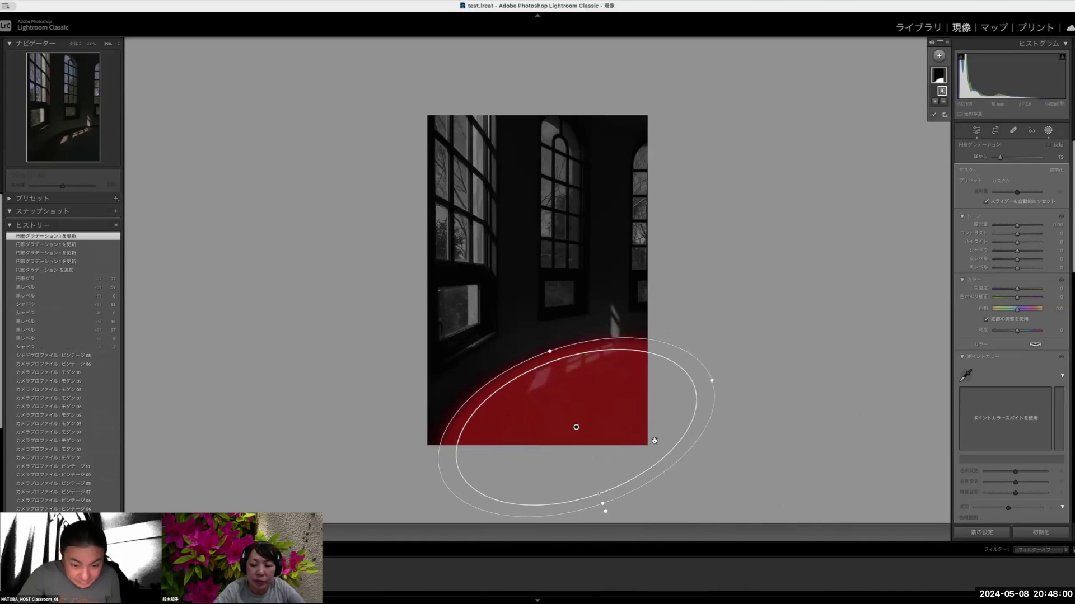
left_click_drag(711, 381, 741, 370)
left_click_drag(576, 427, 604, 424)
left_click_drag(770, 367, 742, 371)
left_click_drag(604, 424, 576, 429)
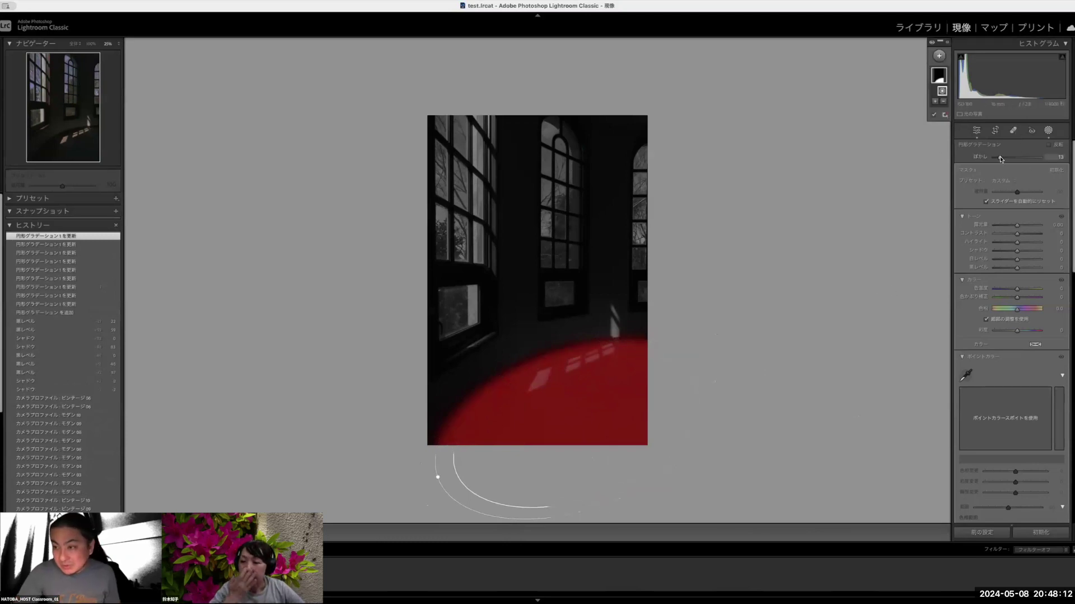
- Set the radial gradient's feather to 13 and fine-tune its position on the floor
scroll(1022, 156, "up", 5)
left_click_drag(1022, 156, 1001, 160)
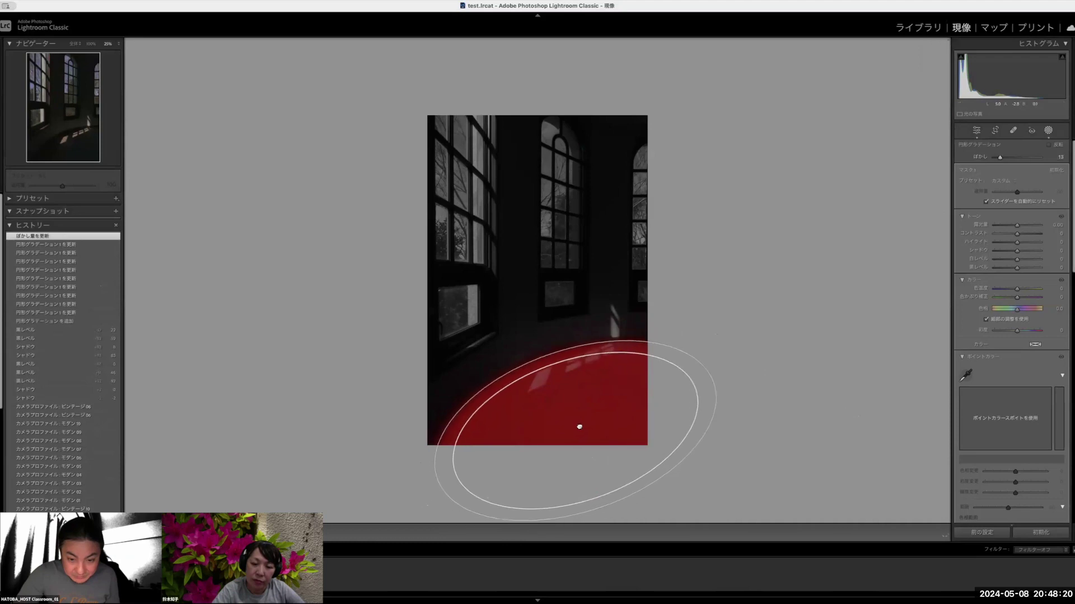
left_click(584, 425)
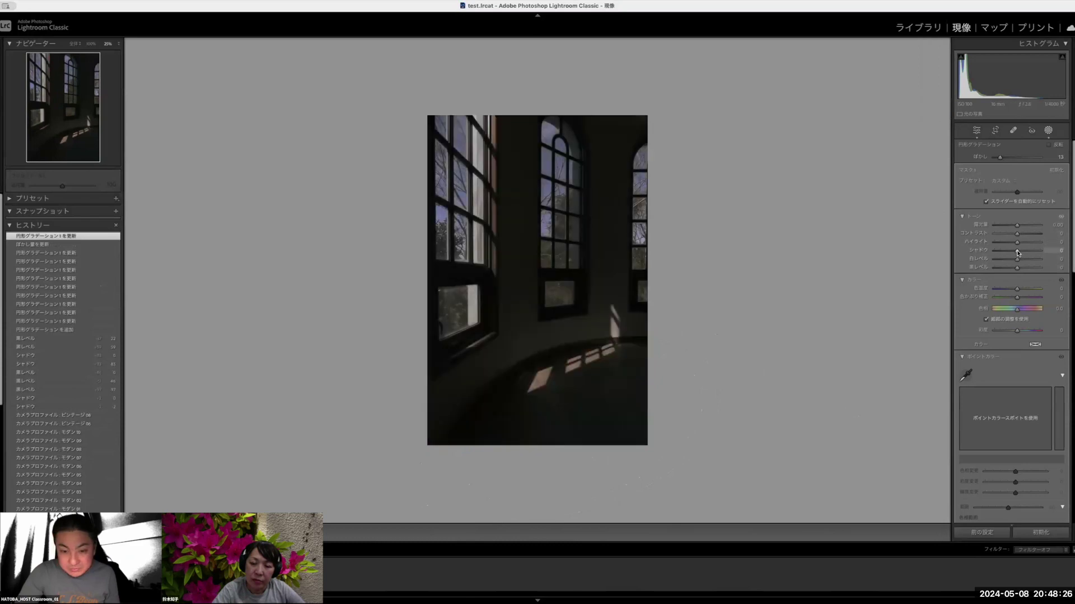
- Lower the floor mask's shadows to -50 and finish masking
left_click_drag(1010, 252, 1005, 253)
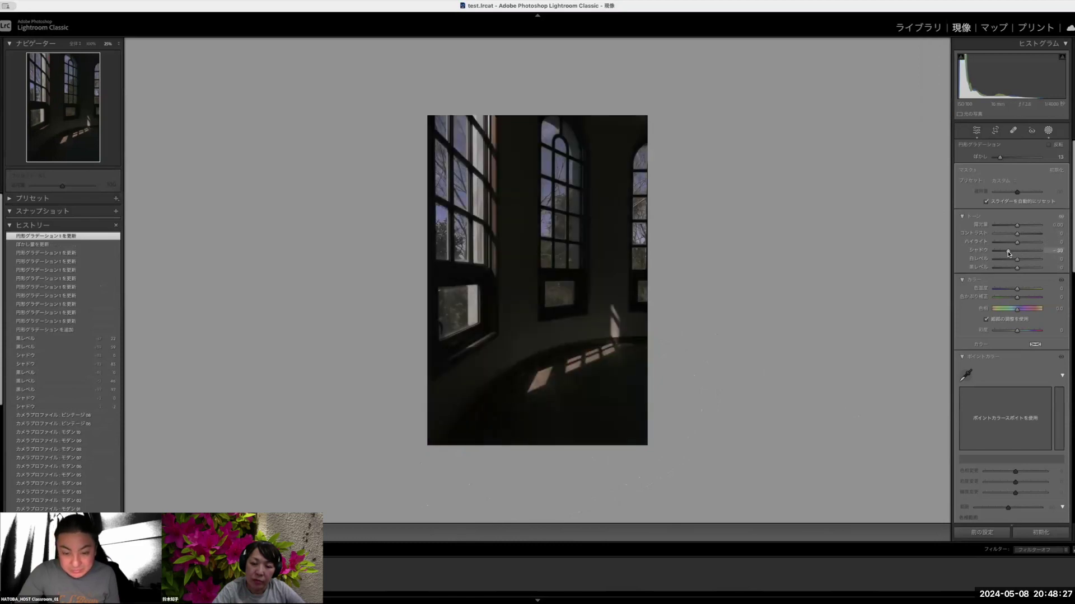
left_click(610, 373)
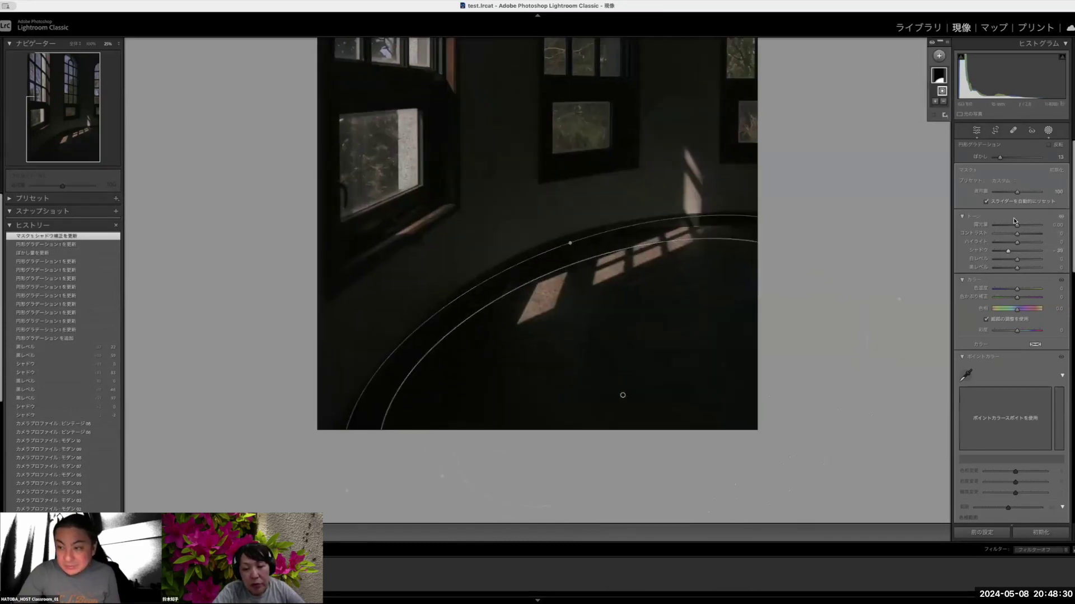
mouse_move(1006, 250)
left_mouse_down()
mouse_move(992, 258)
mouse_move(1005, 259)
left_mouse_up()
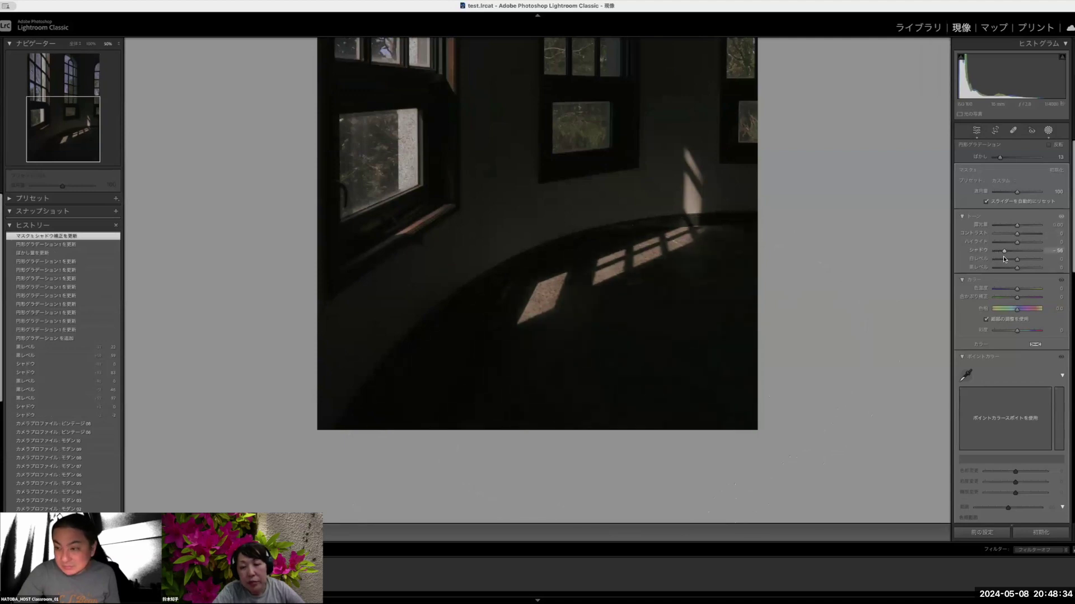
mouse_move(482, 115)
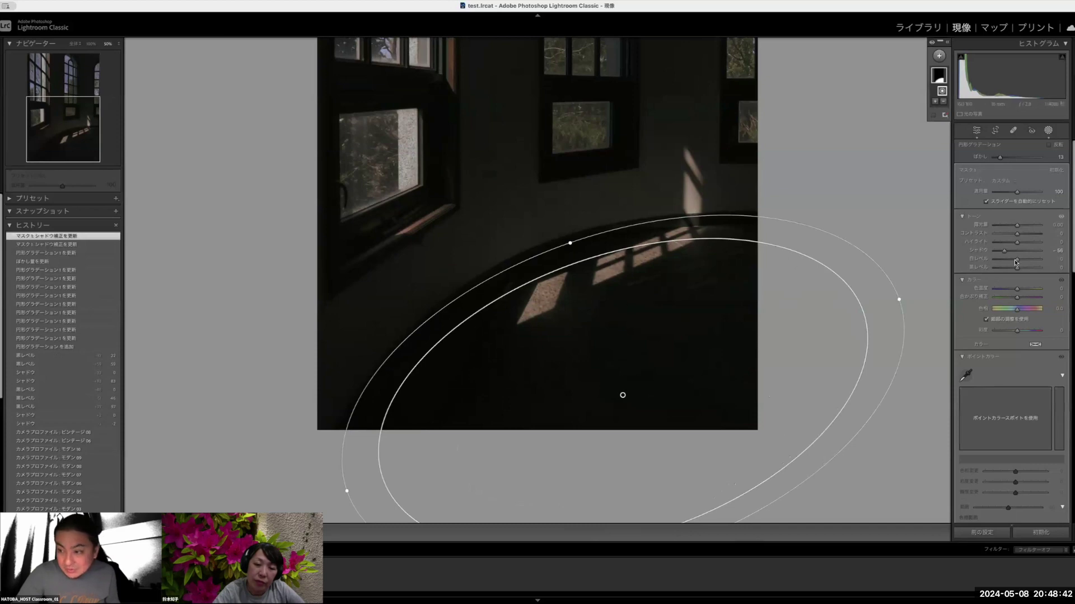
left_click(1049, 132)
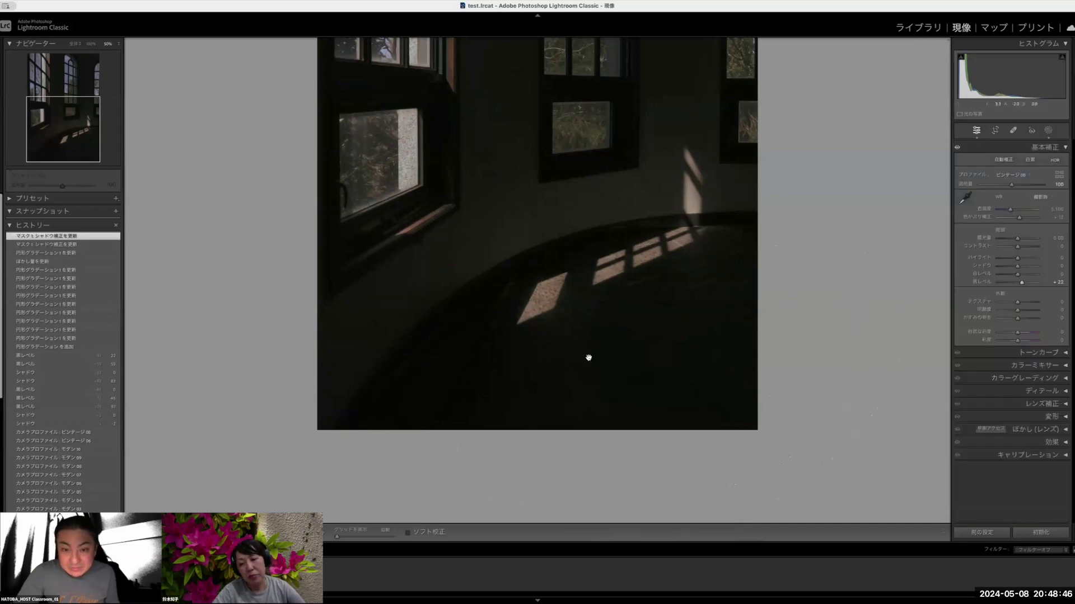
- Compare the window photo before and after the edits, and examine the sunlit patches and masked floor up close
left_click(589, 357)
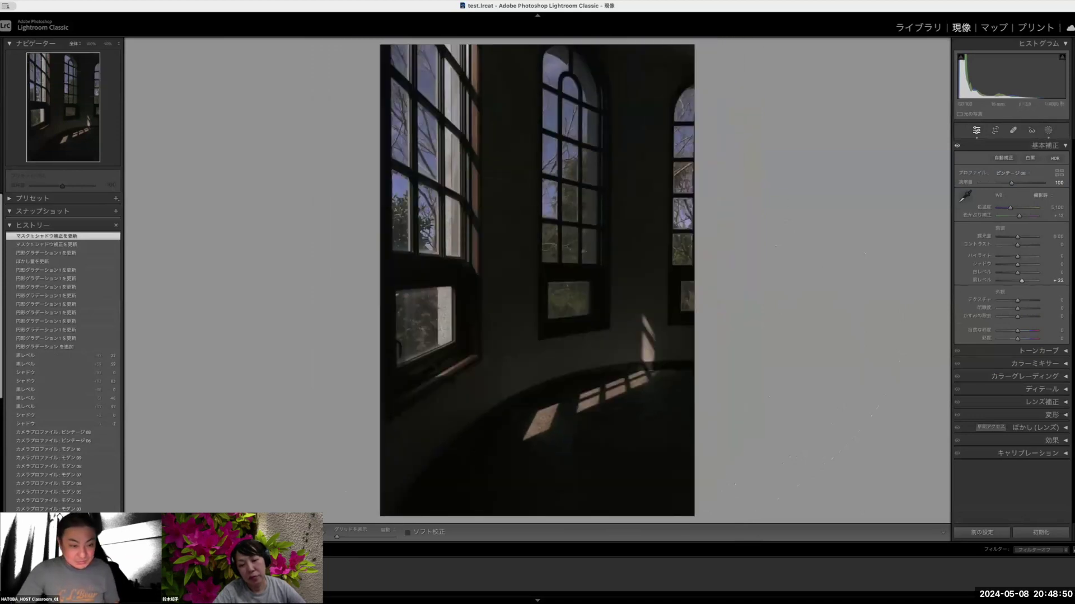
key("y")
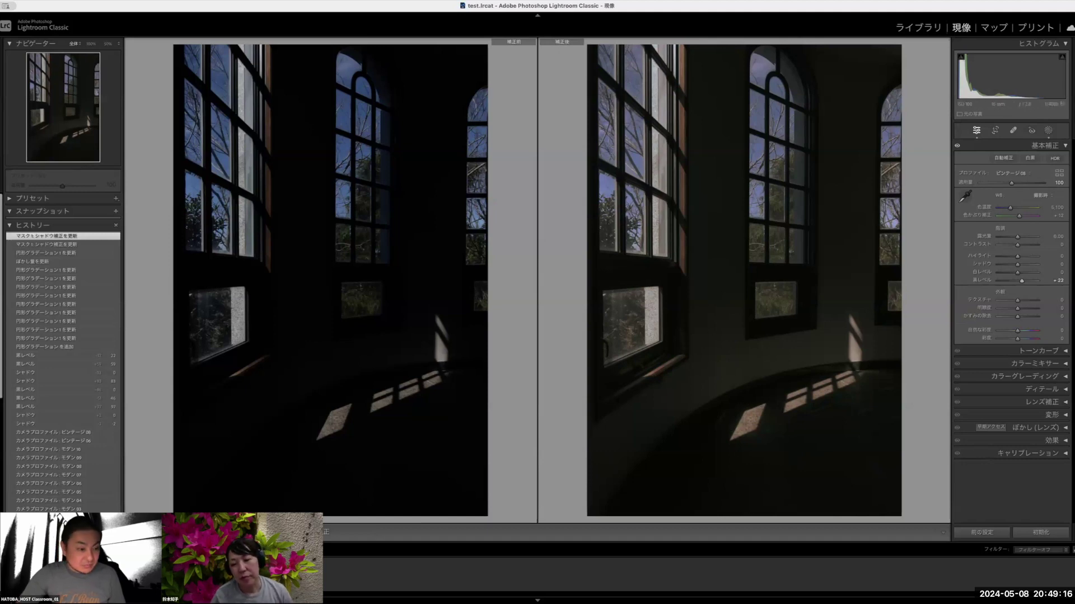
key("y")
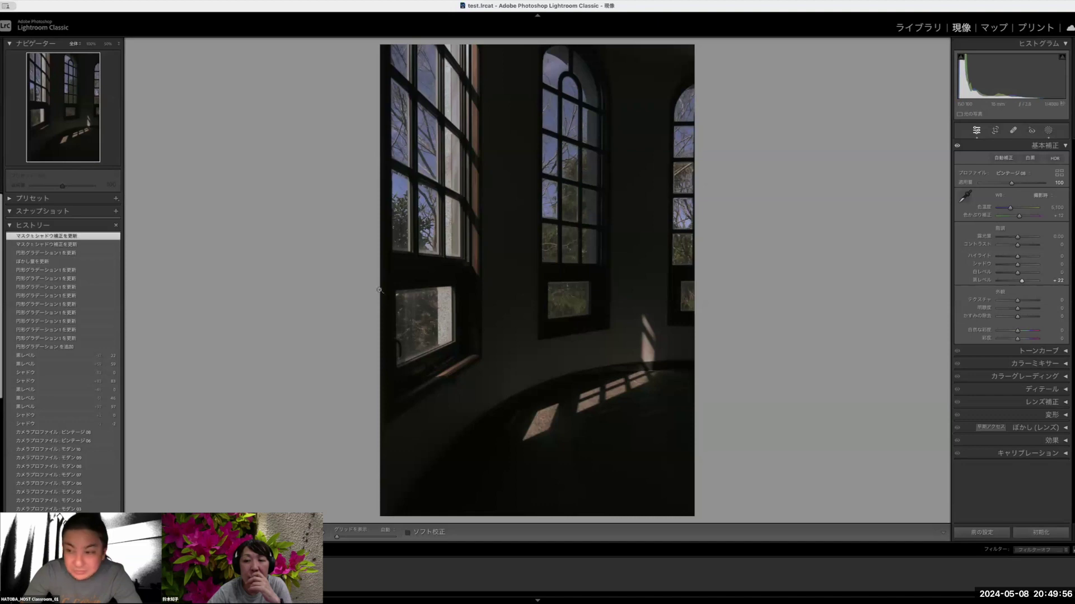
left_click(918, 27)
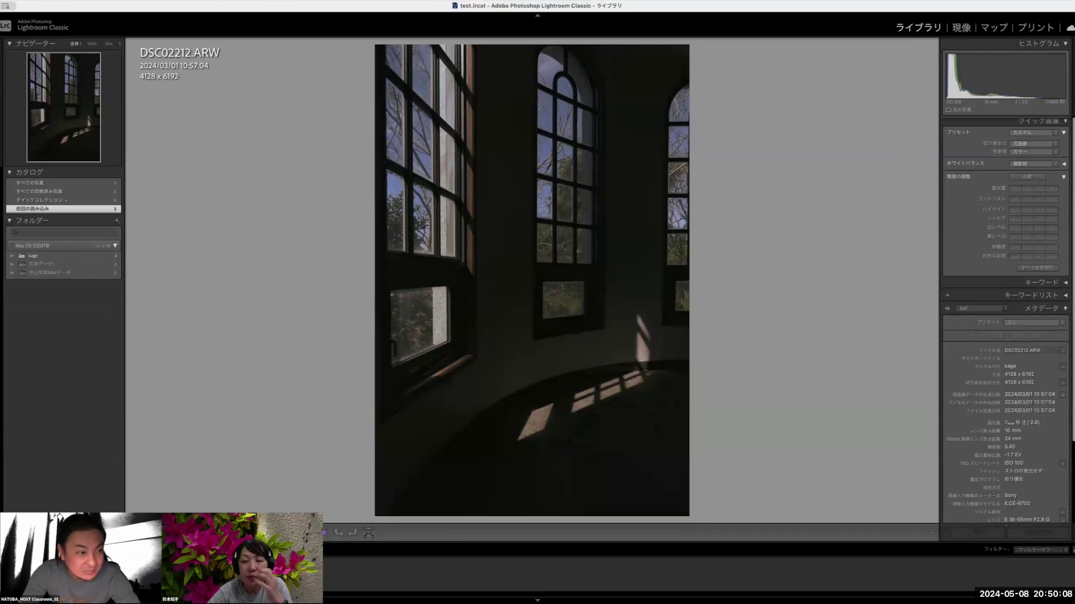
left_click(961, 28)
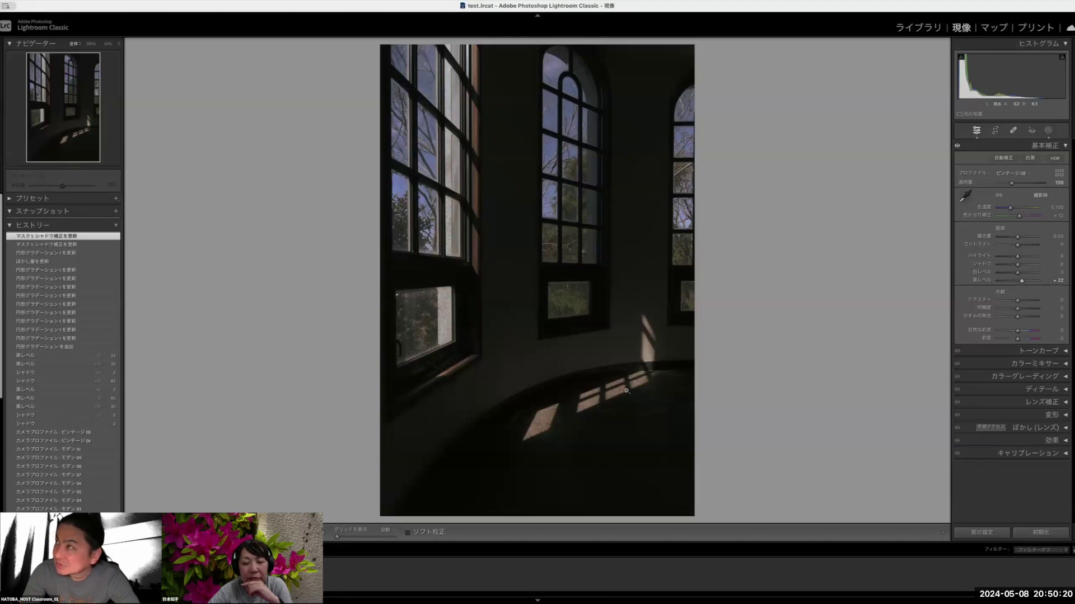
left_click(593, 408)
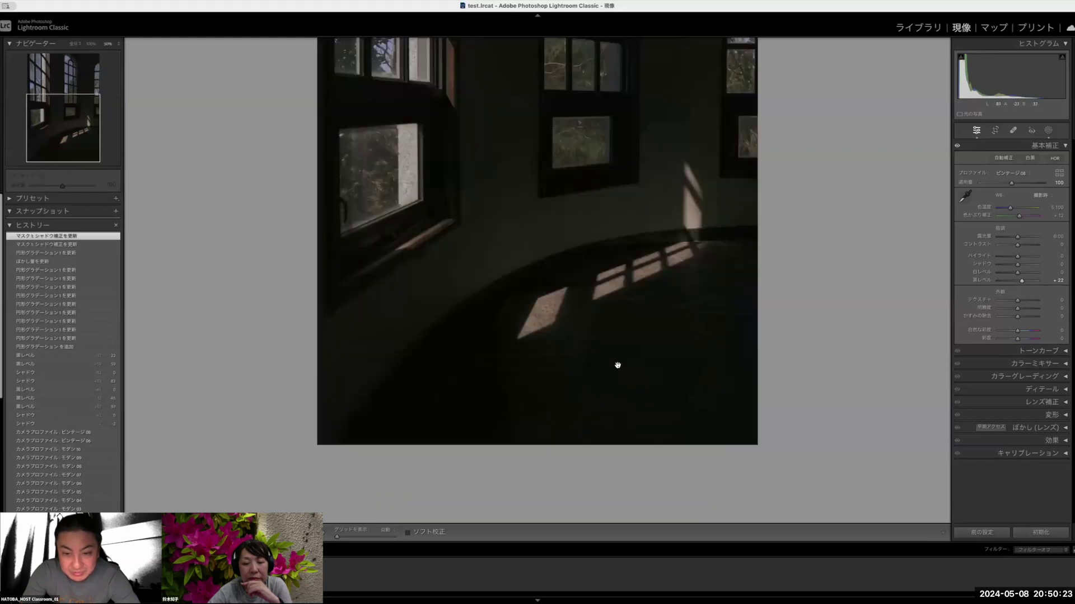
left_click(628, 289)
left_click(628, 289)
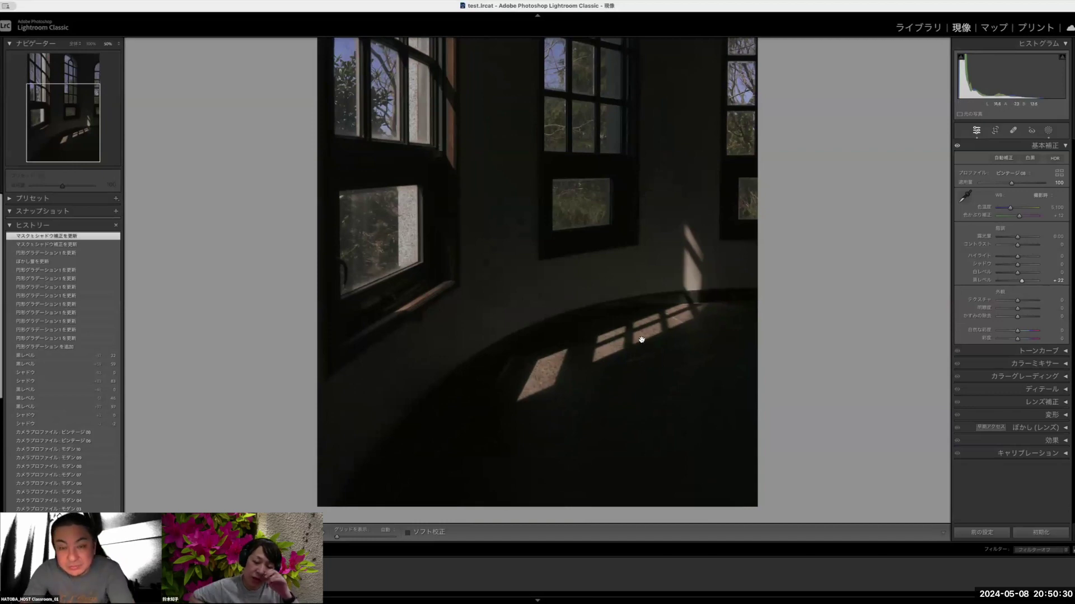
left_click(642, 337)
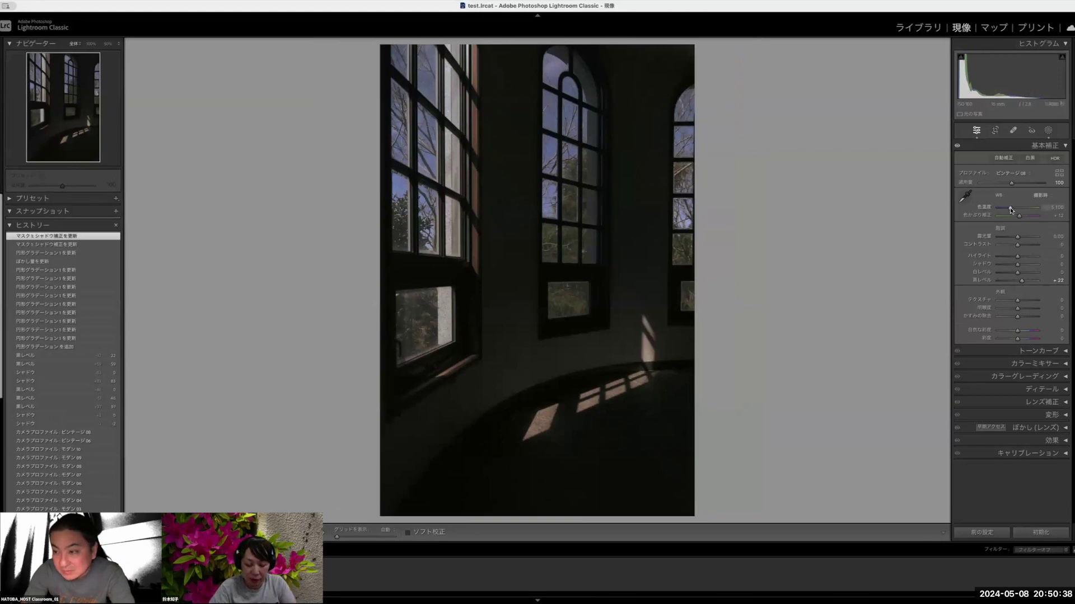
- Cool the window photo's white balance, comparing it with the original, and set the color temperature to 4,200
left_click_drag(1011, 209, 1008, 209)
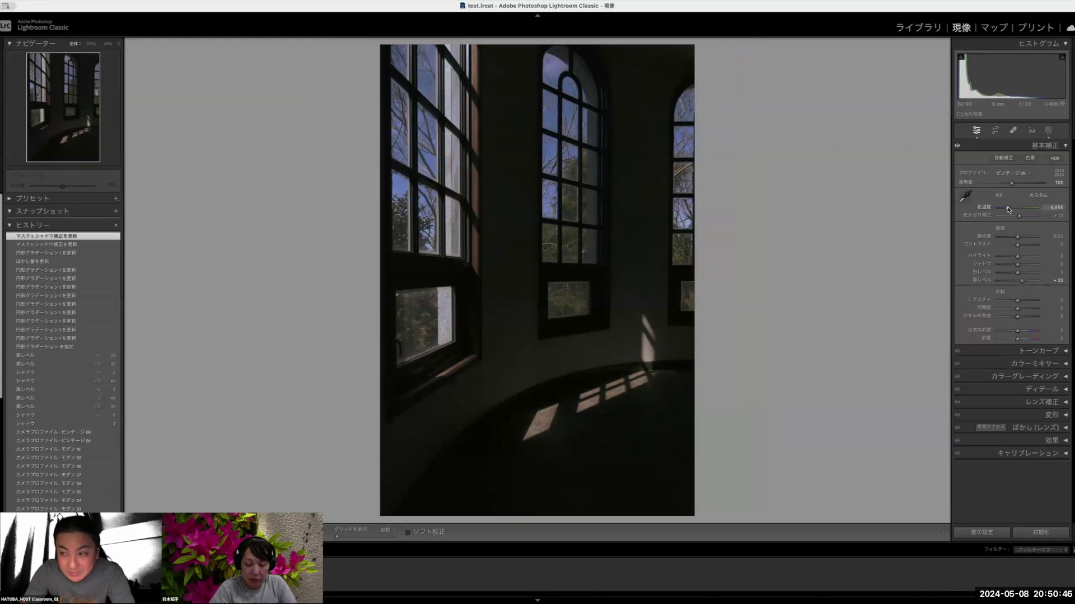
left_click_drag(1008, 209, 1007, 209)
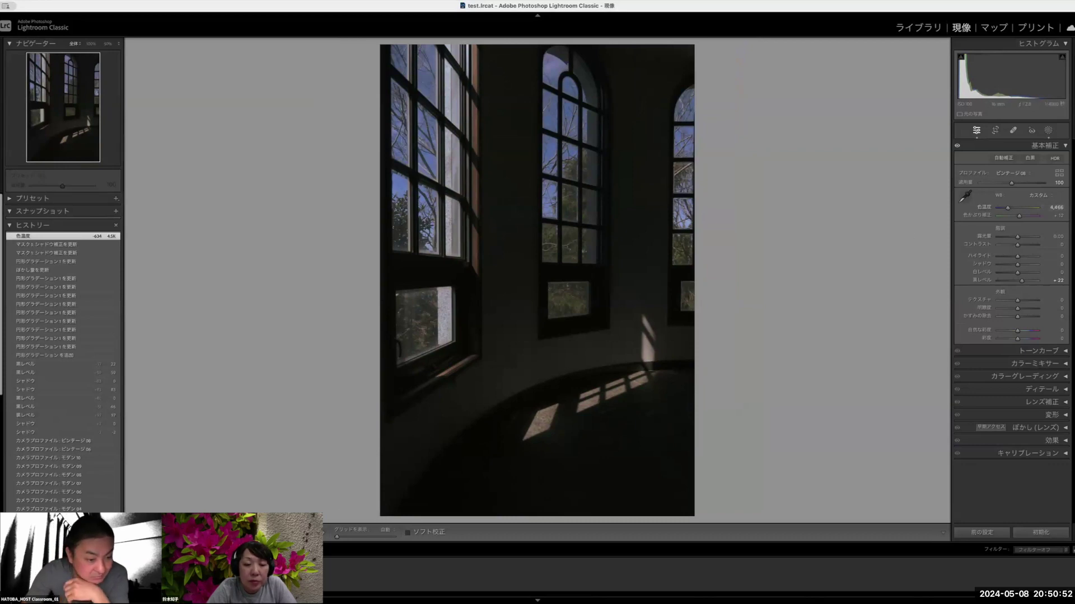
key("y")
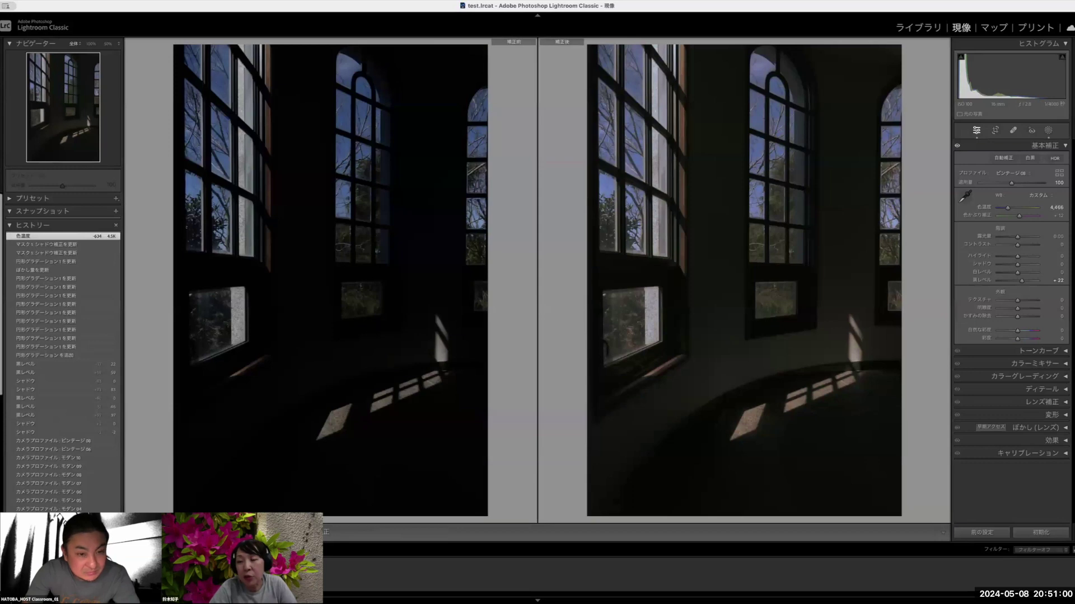
key("y")
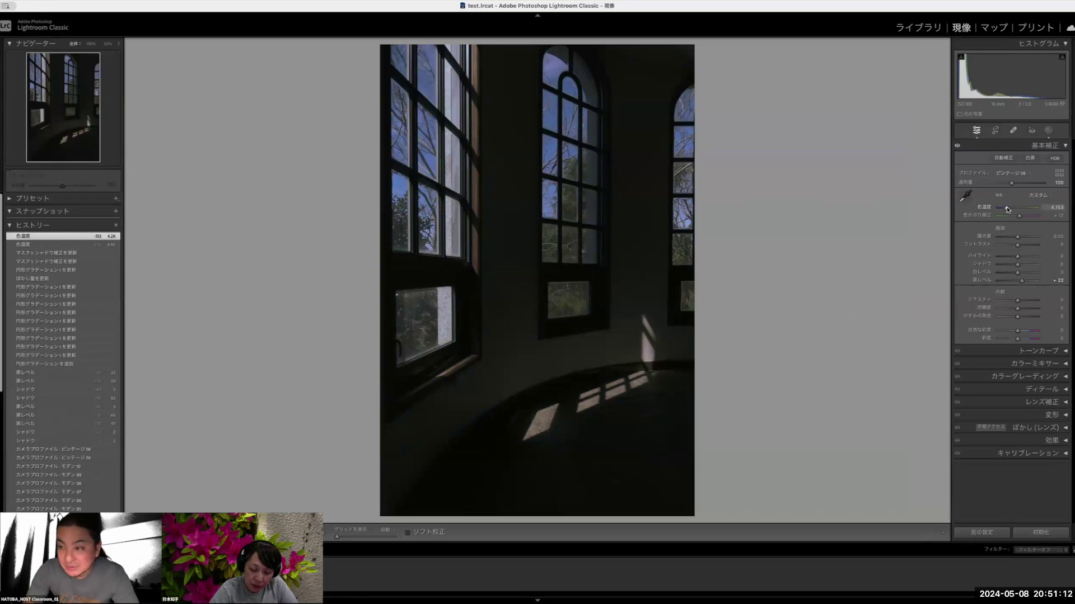
left_click(1055, 208)
type("4,2")
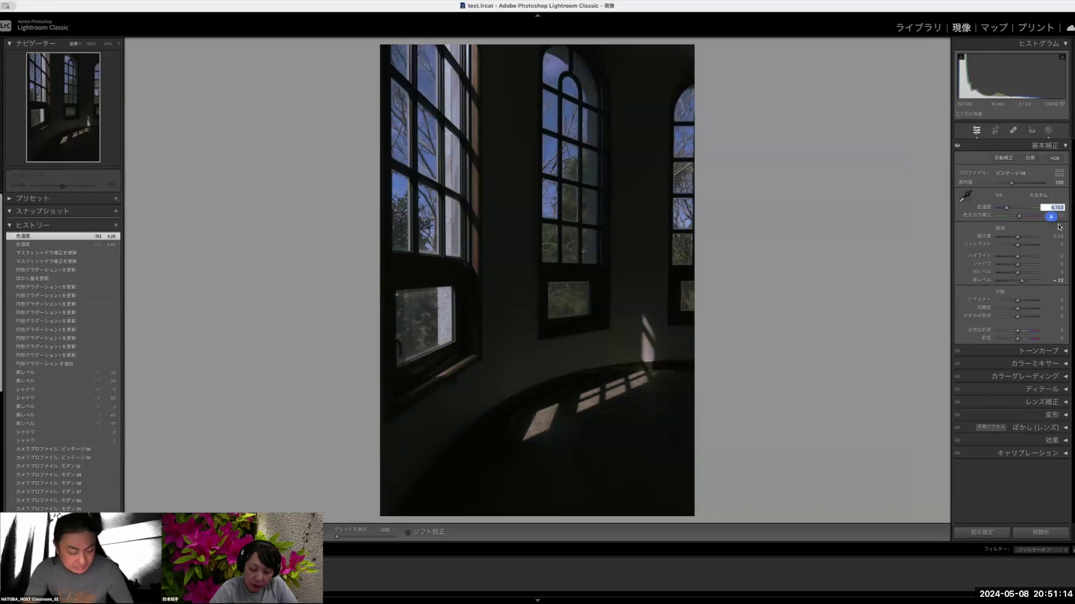
type("00")
key("Return")
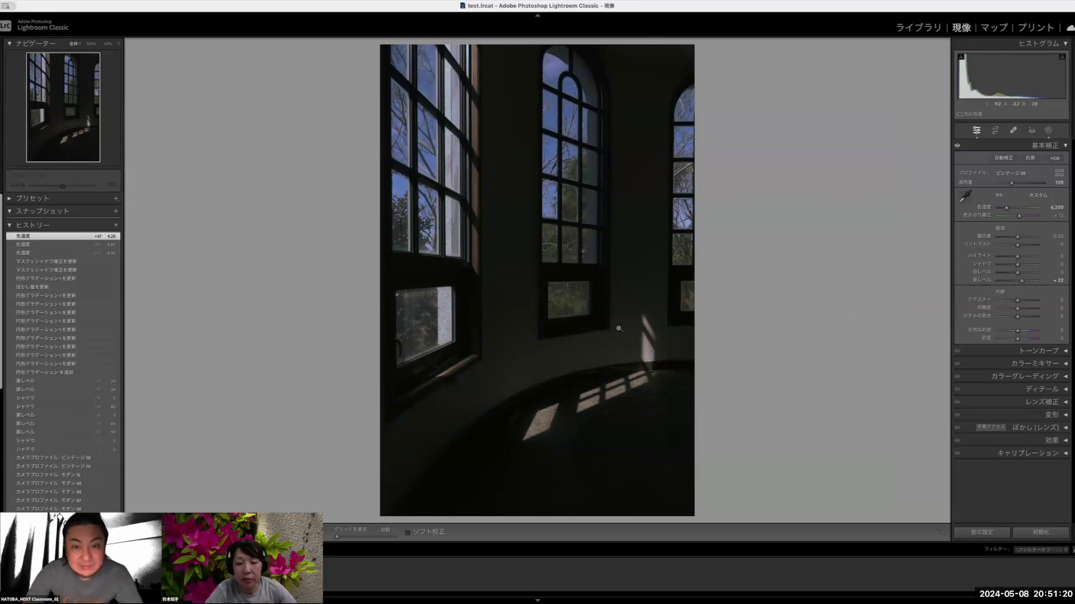
- Examine the arched window up close and compare the cooled photo side by side with its original
left_click(571, 115)
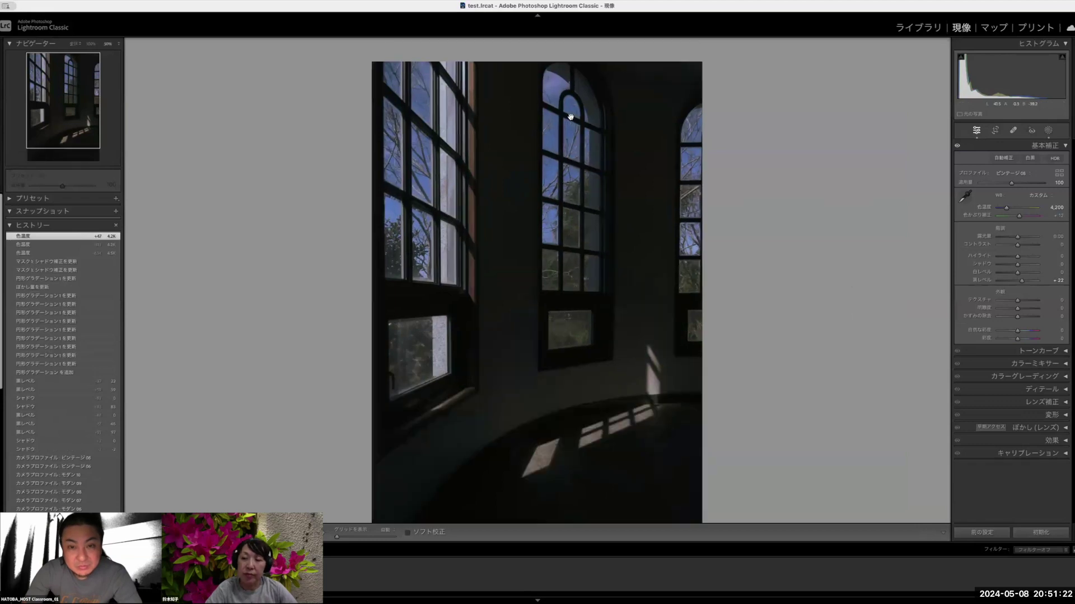
left_click(584, 282)
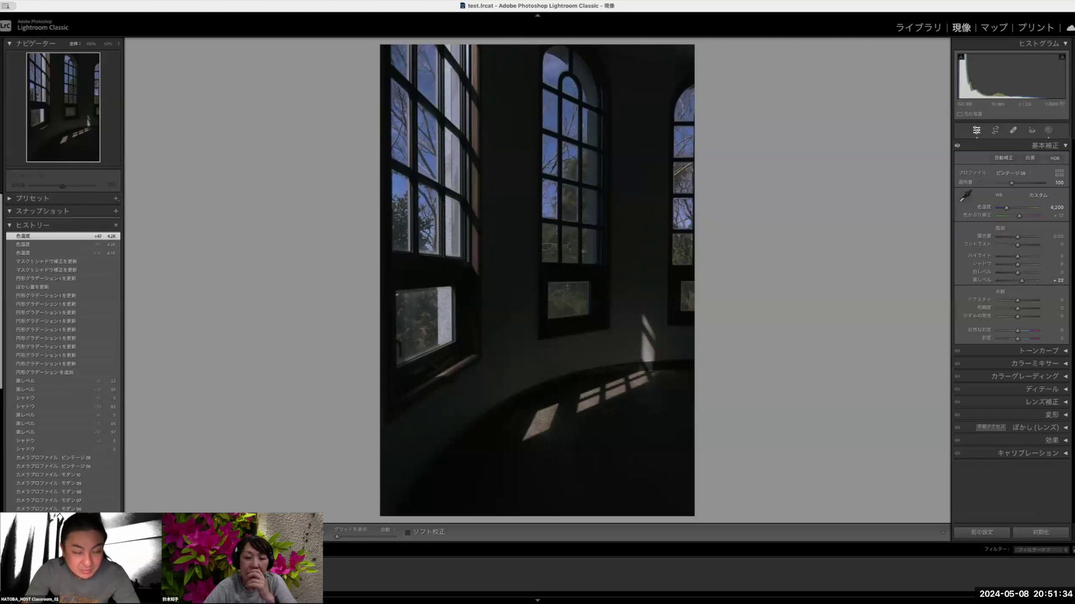
key("y")
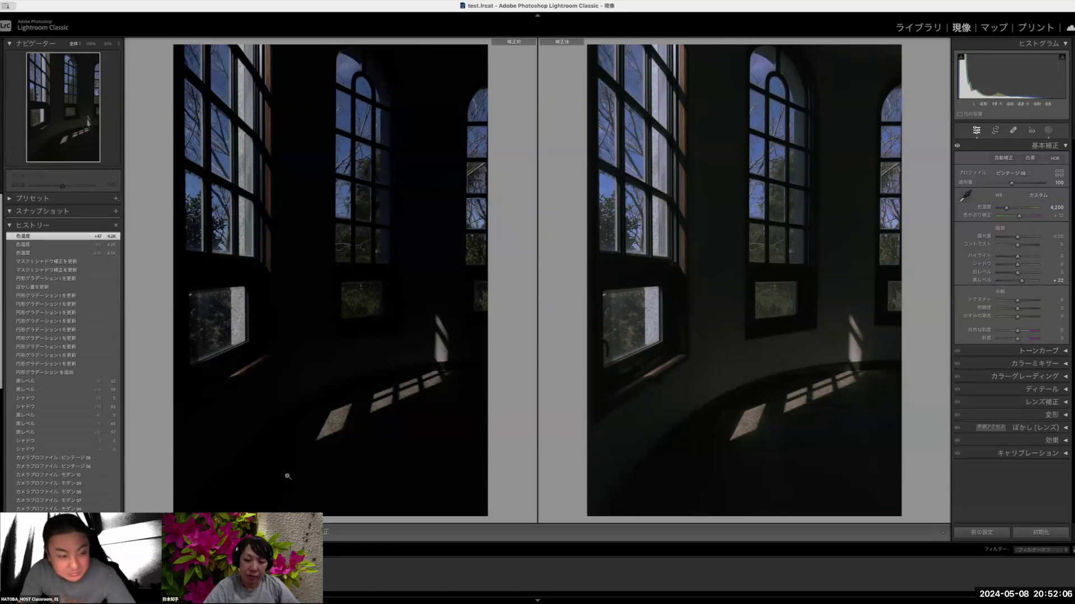
key("y")
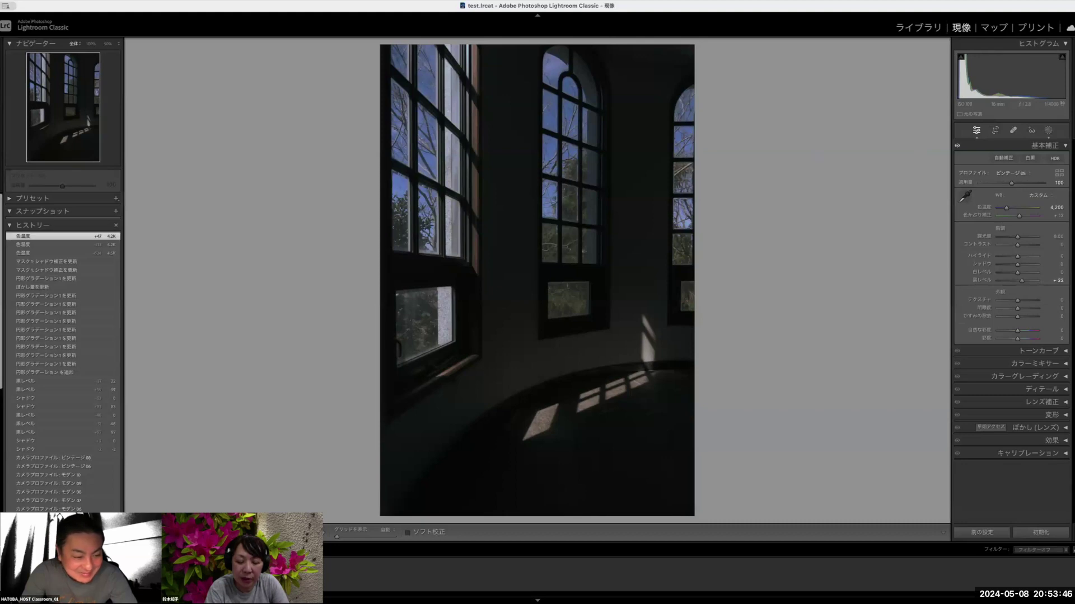
key("y")
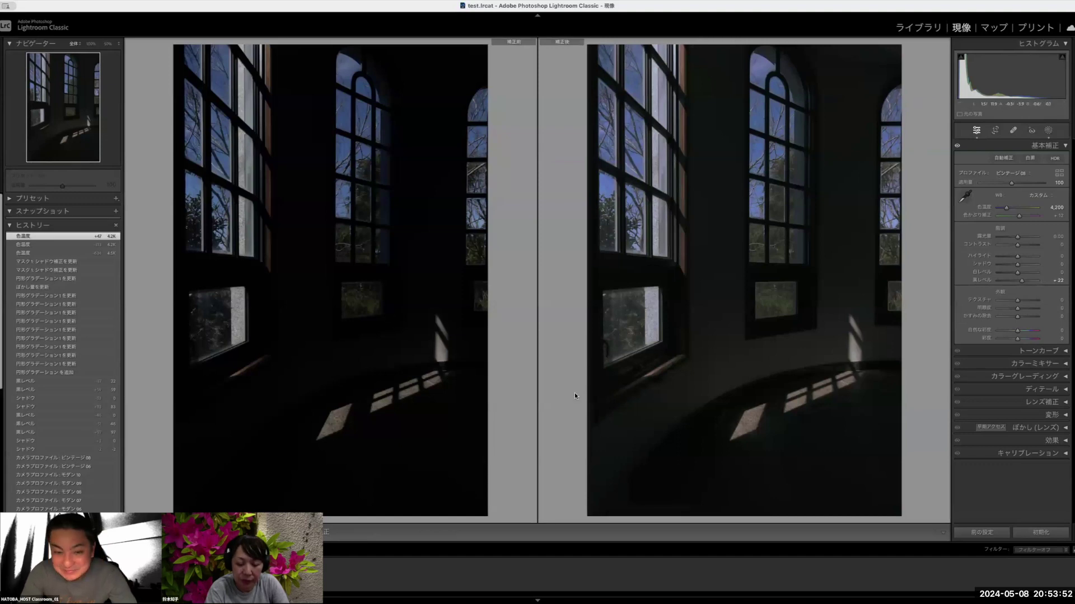
key("y")
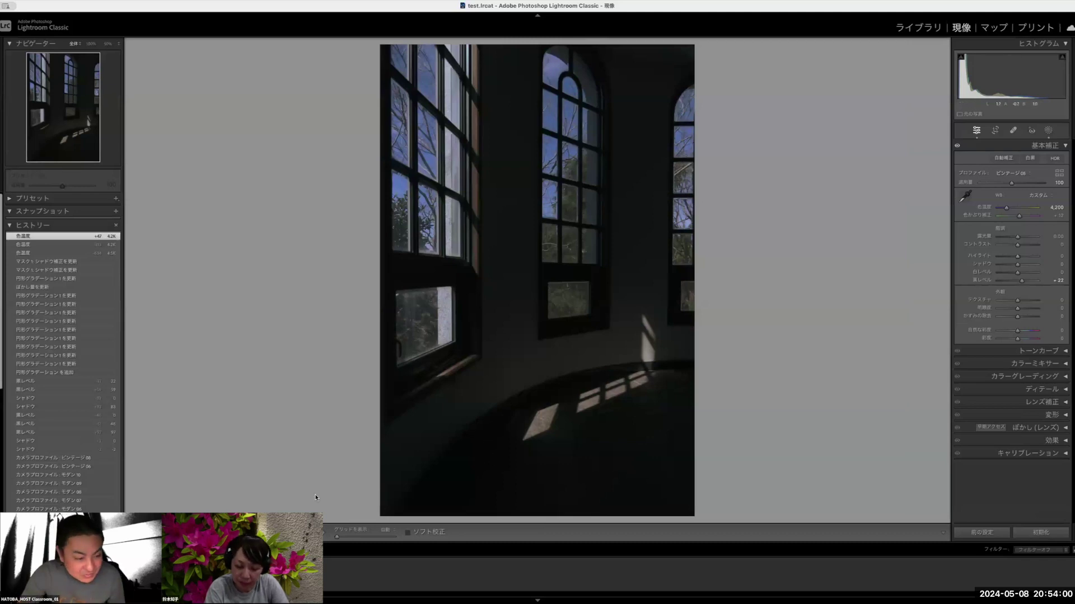
- Switch to the next photo, showing legs and long shadows on a wooden floor, and try a subject mask
key("Right")
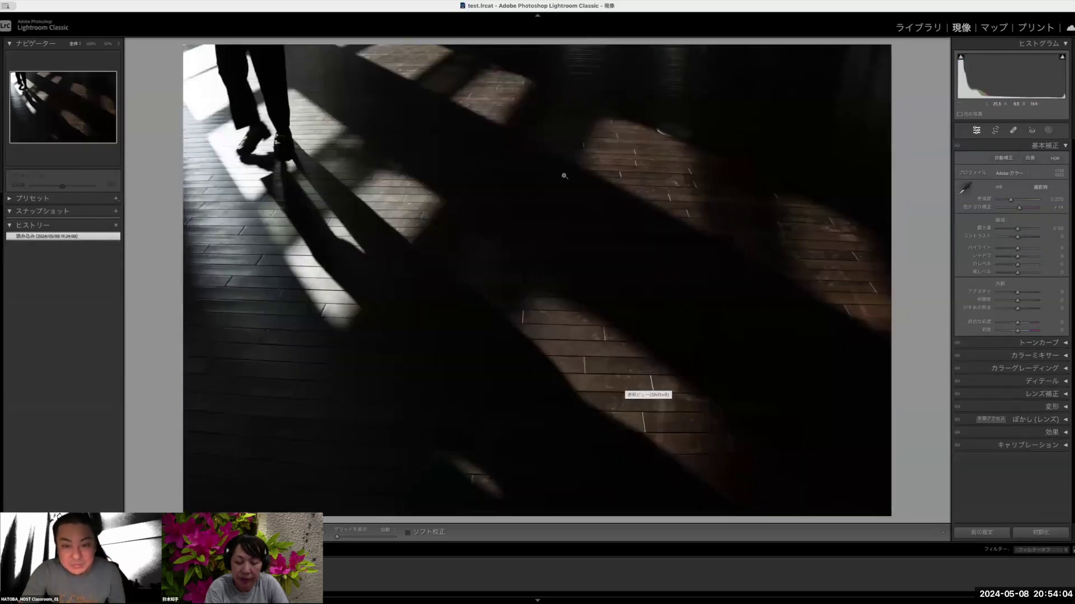
key("super+minus")
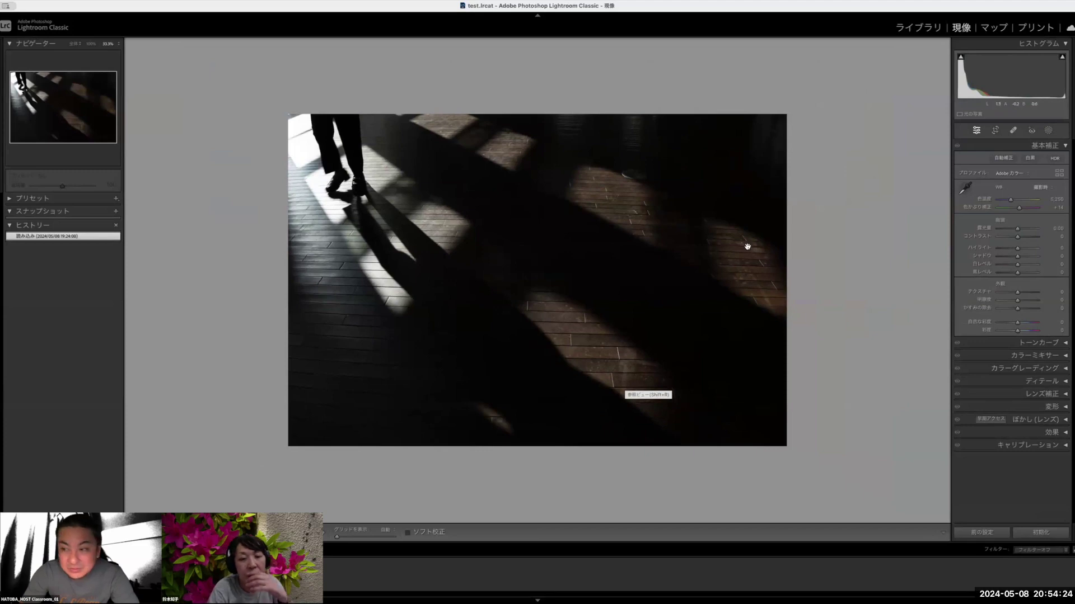
left_click(1048, 130)
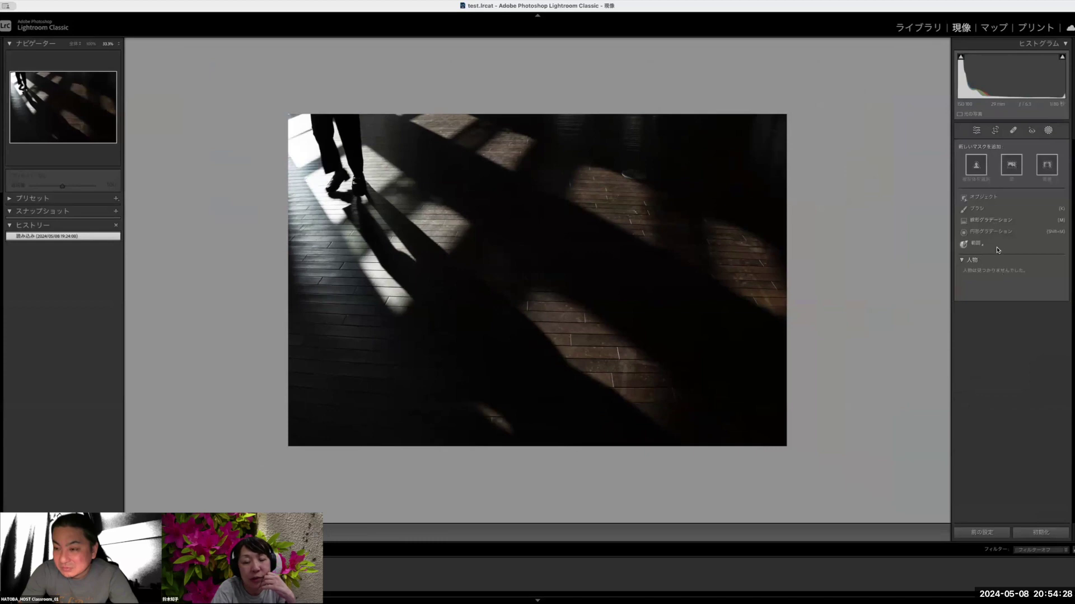
left_click(977, 165)
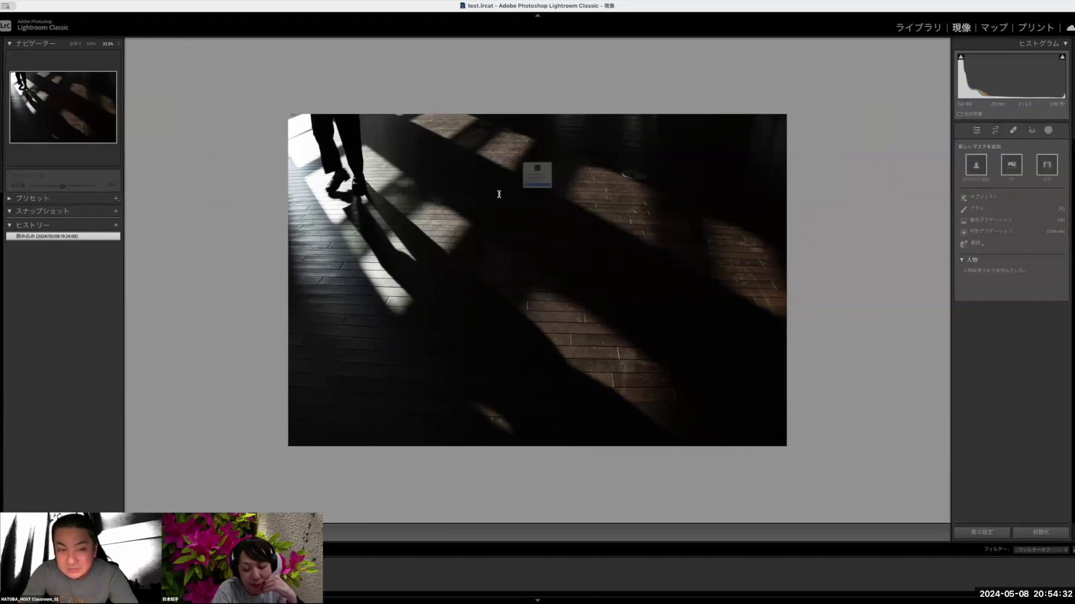
left_click(542, 212)
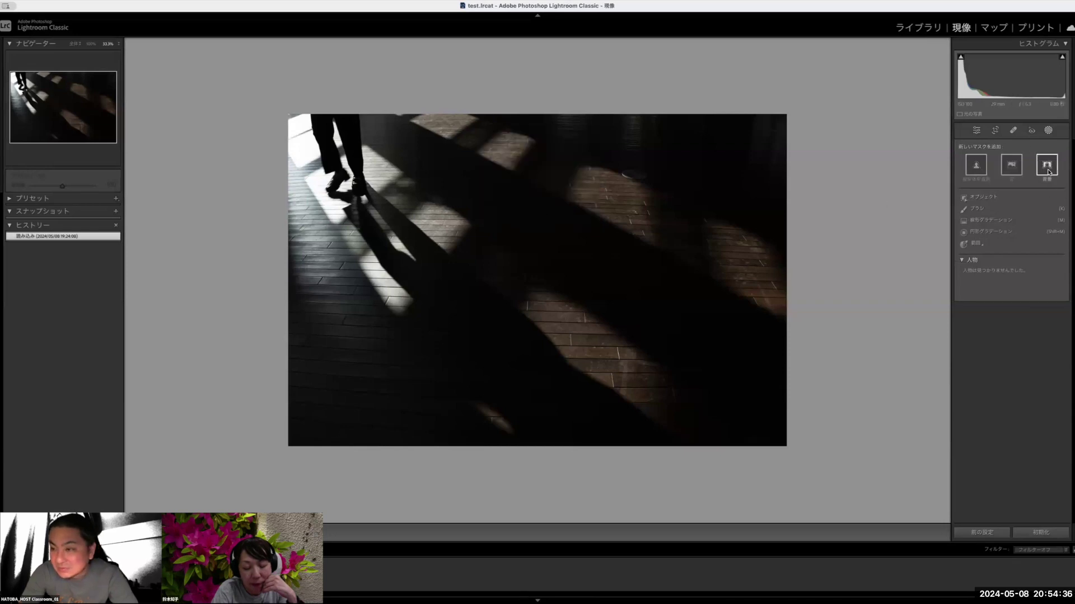
- Add an object selection mask by painting over the walking person's legs and shoes
left_click(984, 198)
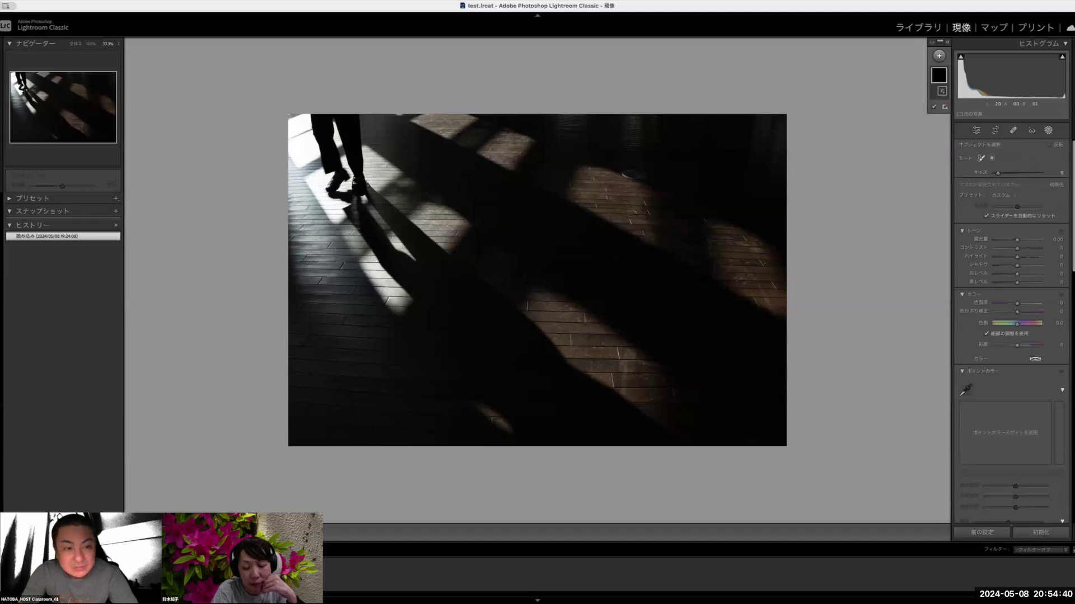
left_click(357, 189)
mouse_move(357, 189)
left_mouse_down()
mouse_move(357, 115)
mouse_move(315, 116)
mouse_move(325, 167)
mouse_move(343, 177)
mouse_move(330, 187)
mouse_move(323, 120)
mouse_move(328, 135)
left_mouse_up()
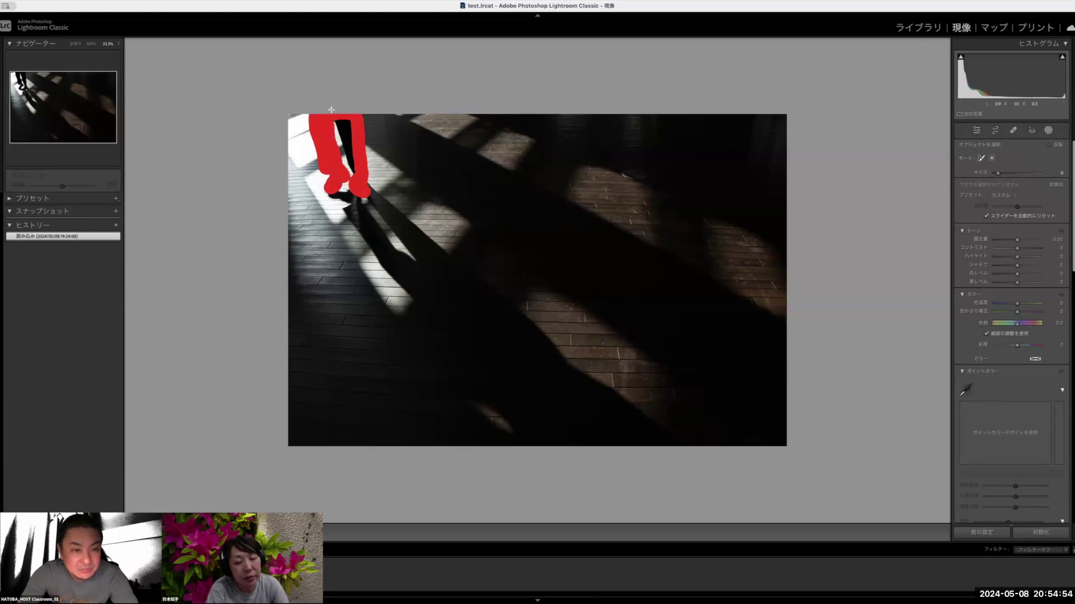
mouse_move(339, 119)
left_mouse_down()
mouse_move(355, 166)
mouse_move(350, 155)
left_mouse_up()
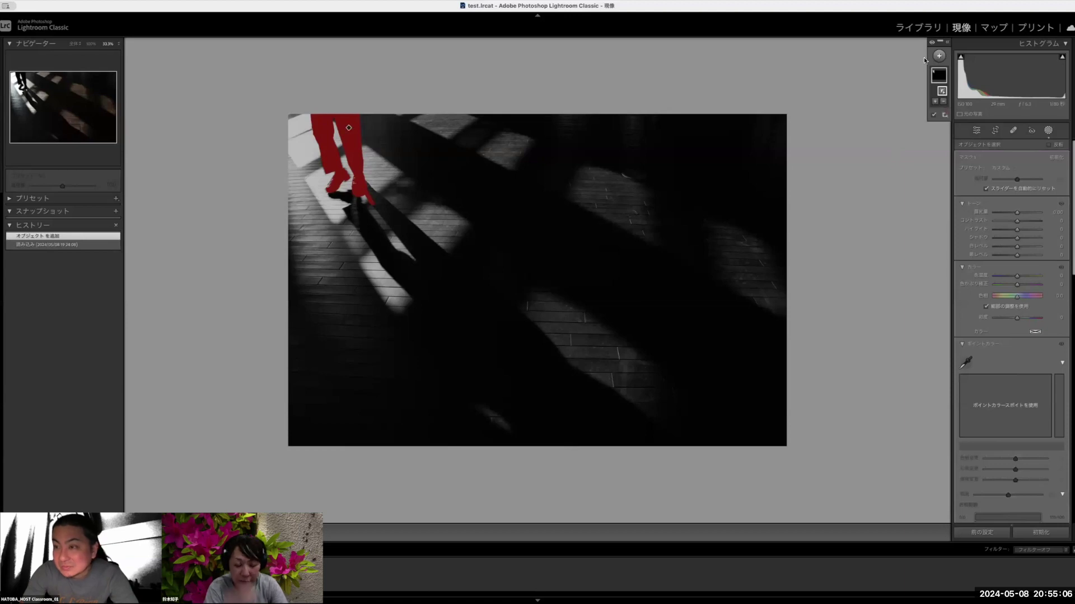
- Subtract the spill beside the front shoe from the legs mask with a brush and finish masking
left_click(946, 43)
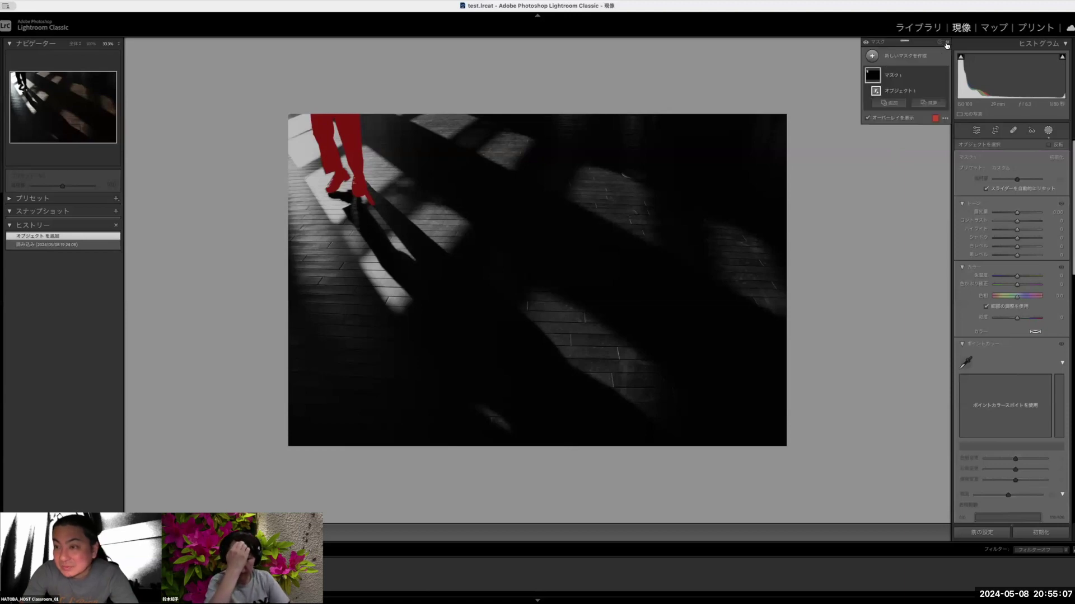
left_click(928, 103)
left_click(934, 182)
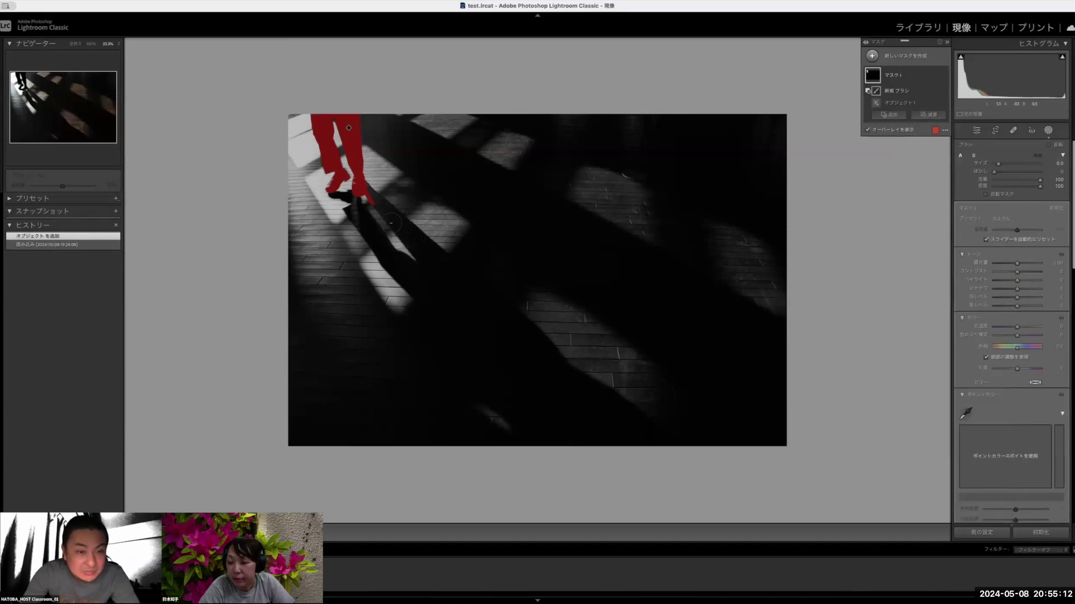
left_click_drag(380, 208, 374, 207)
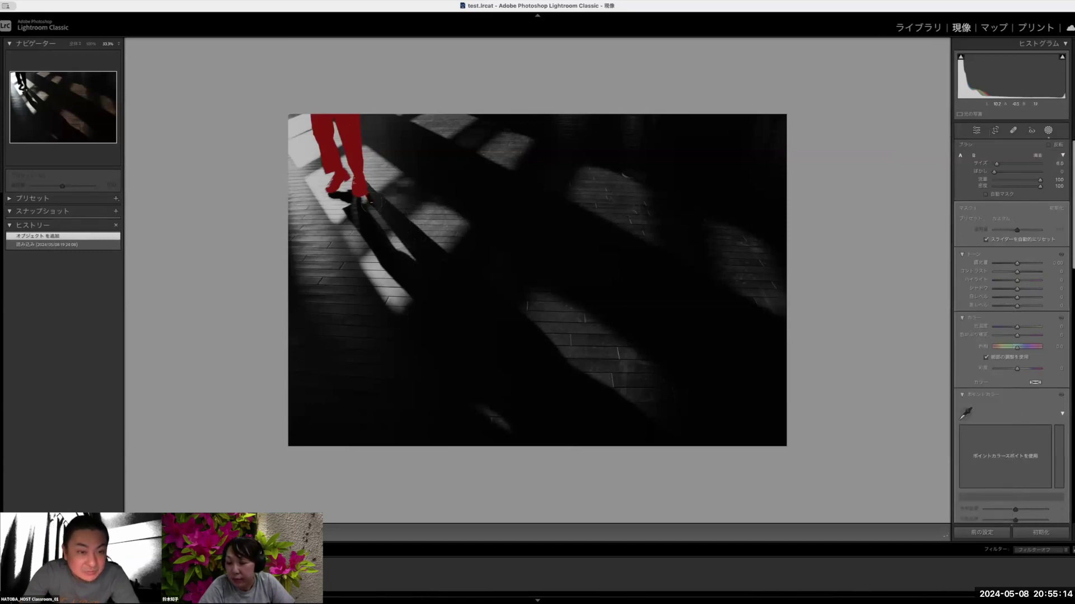
left_click_drag(401, 191, 405, 194)
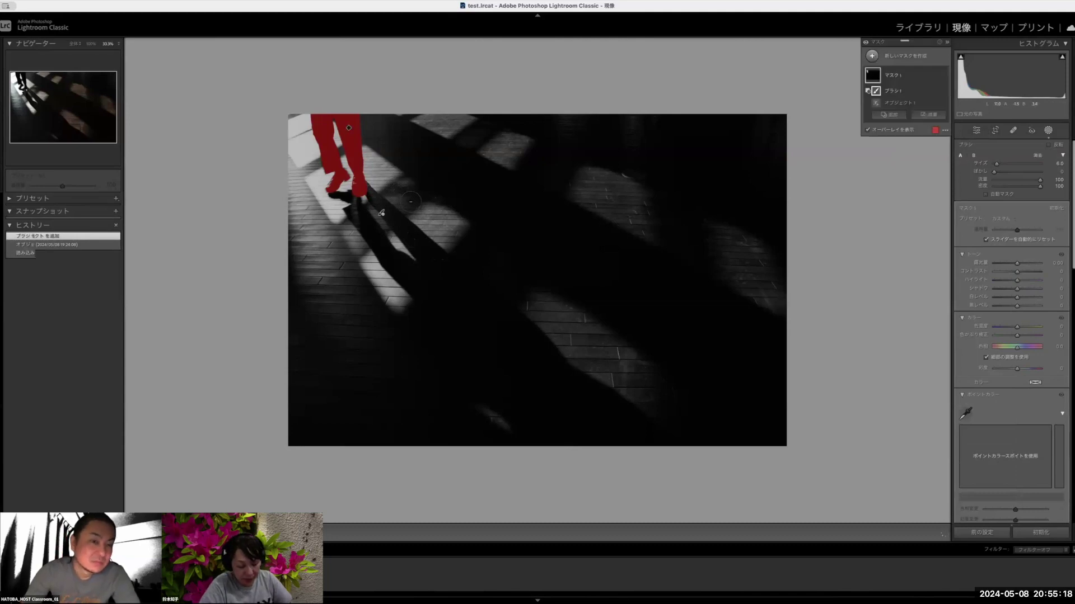
left_click(1048, 131)
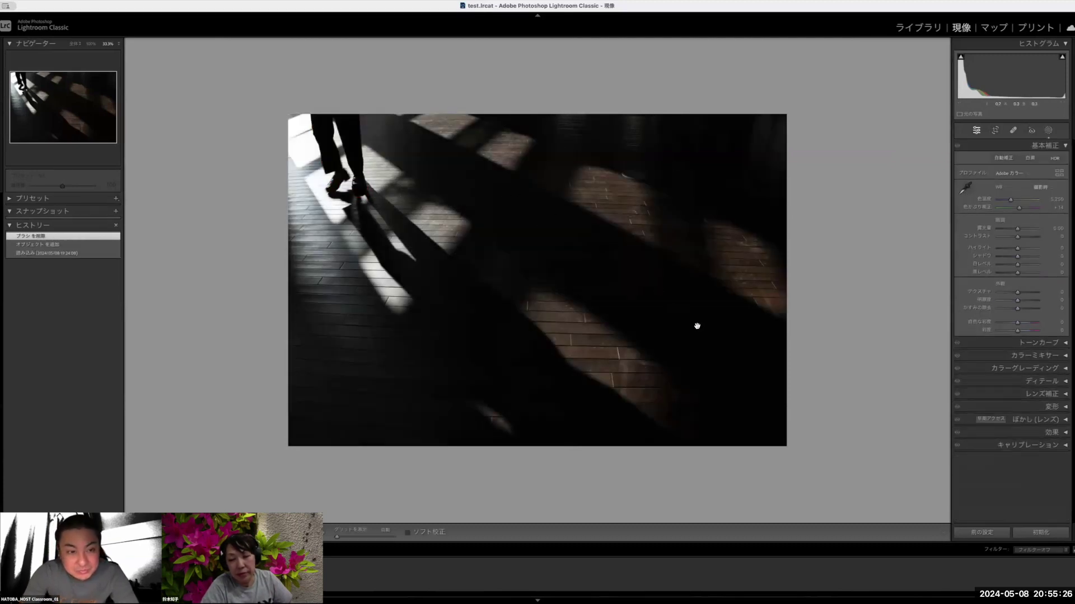
- Fit the whole legs-and-shadows photo in view and turn on the shadow clipping display
left_click(302, 149)
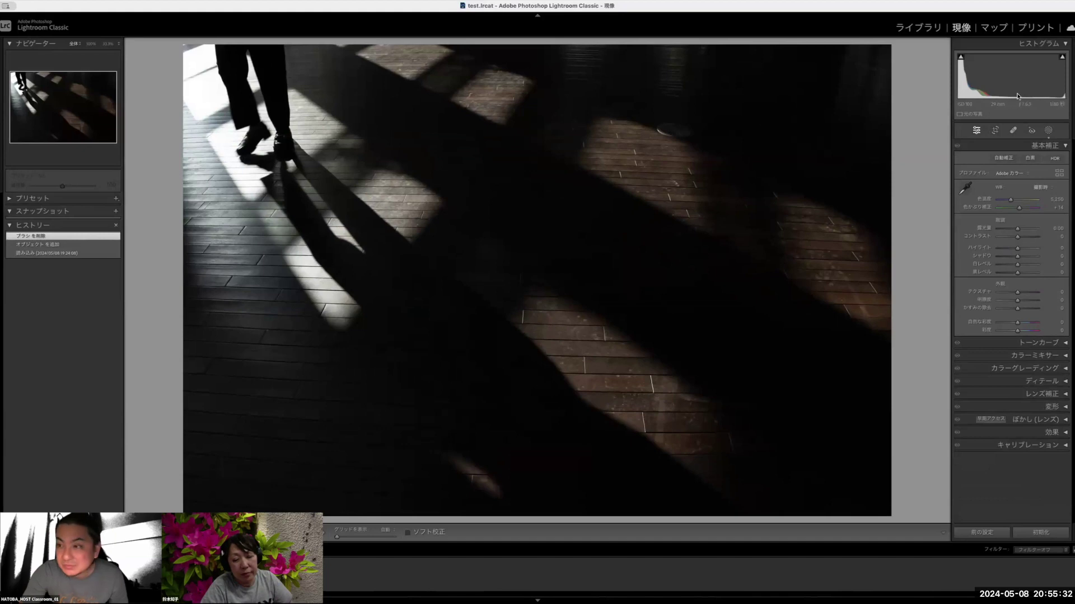
left_click(961, 57)
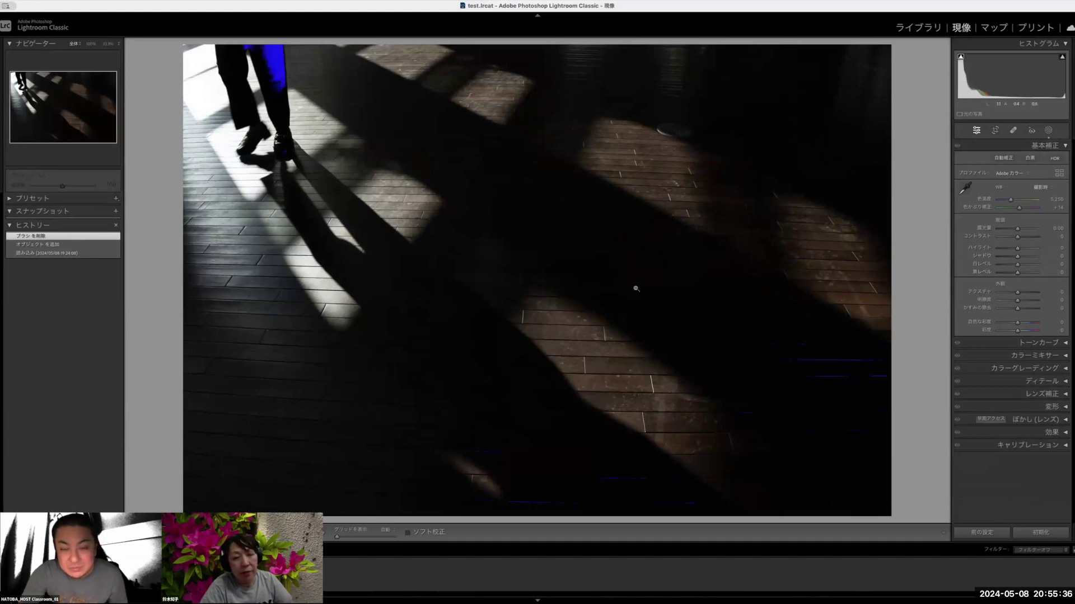
- Turn off the shadow clipping display and try slight global Highlights and Exposure changes, resetting the Exposure
key("j")
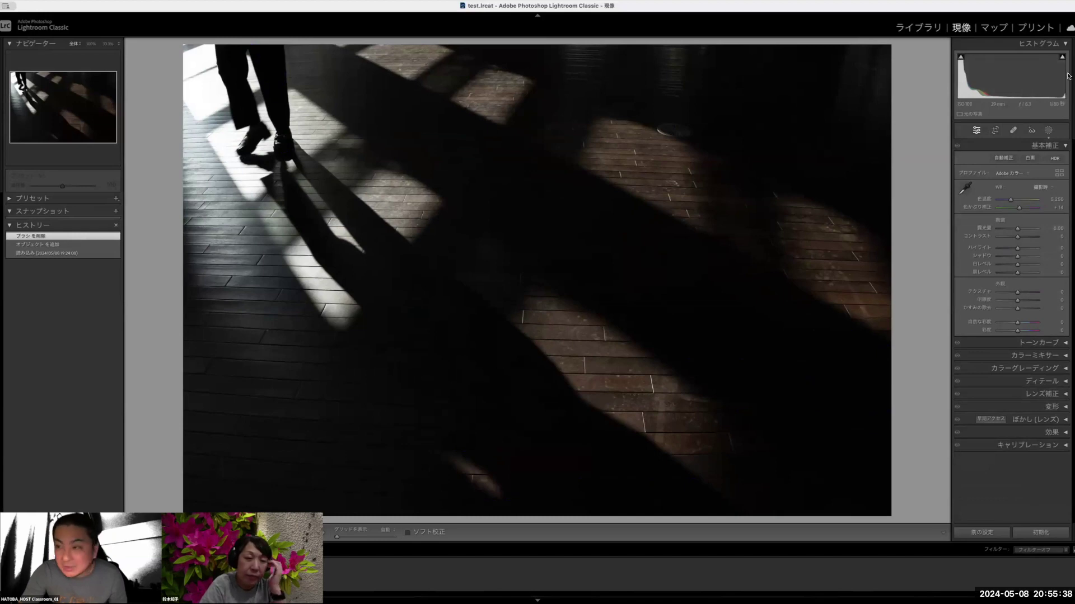
mouse_move(1063, 60)
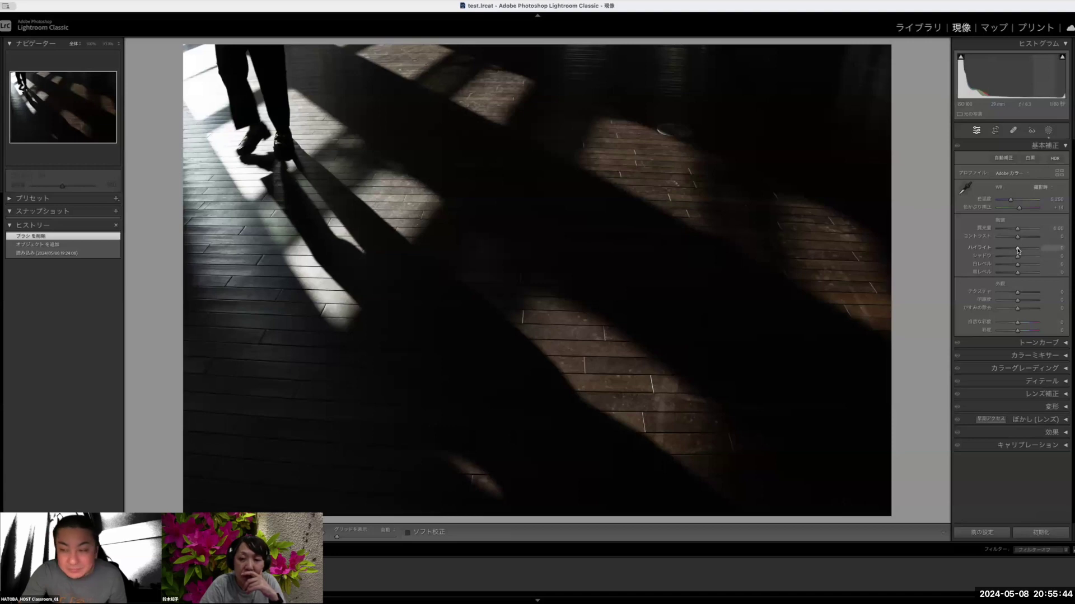
left_click_drag(1017, 250, 1018, 250)
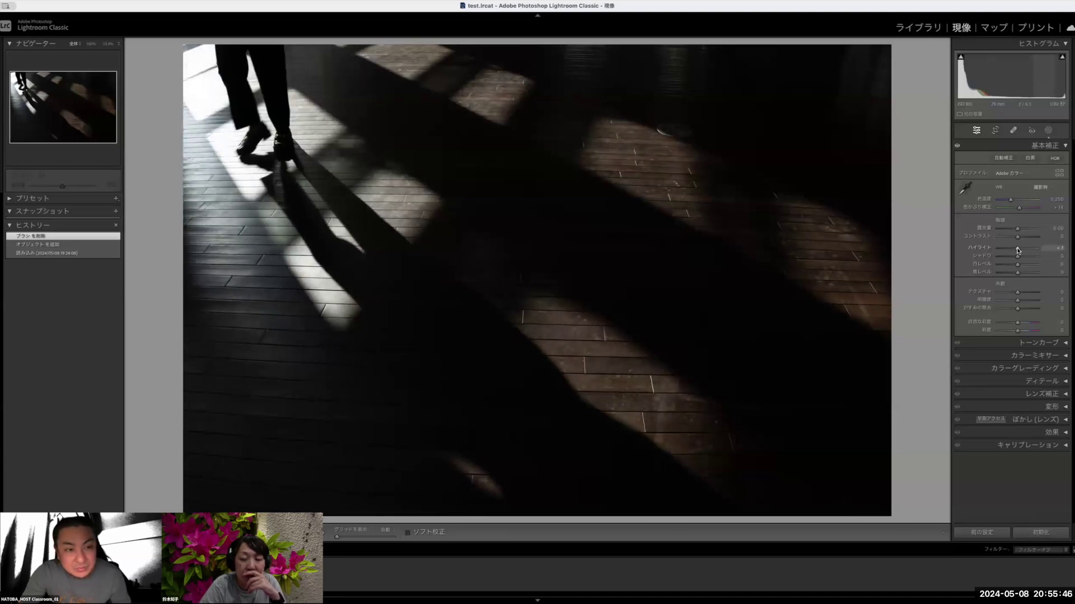
left_click_drag(1017, 252, 1016, 251)
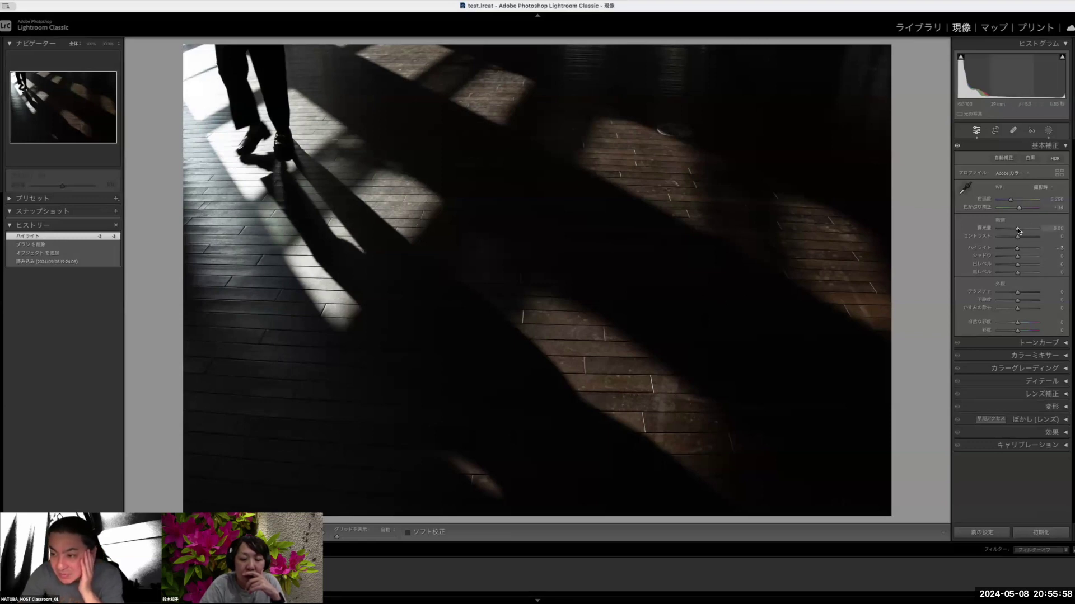
left_click_drag(1018, 230, 1017, 230)
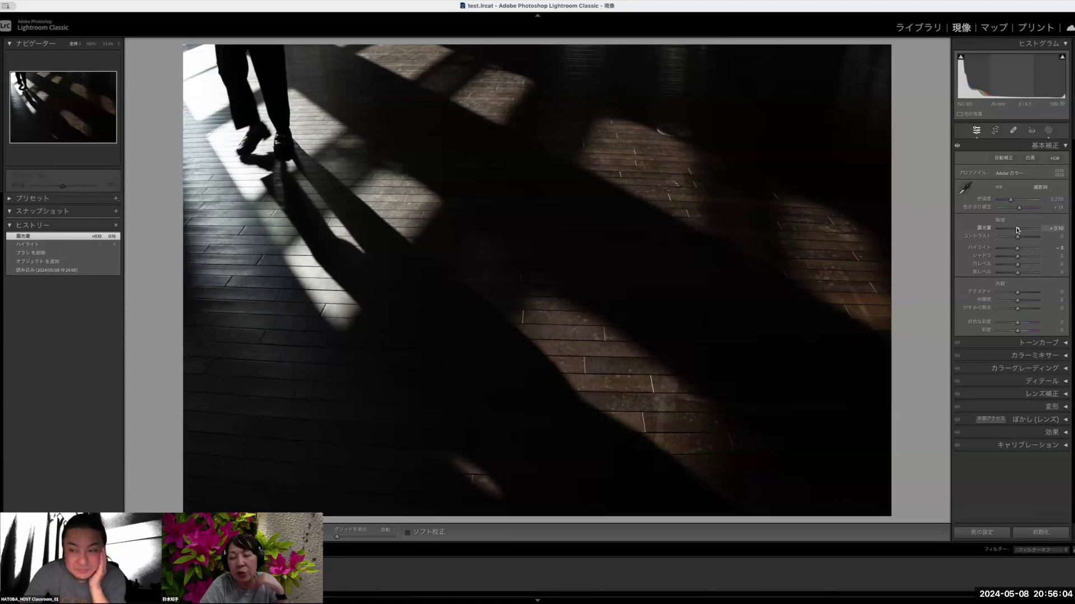
double_click(984, 229)
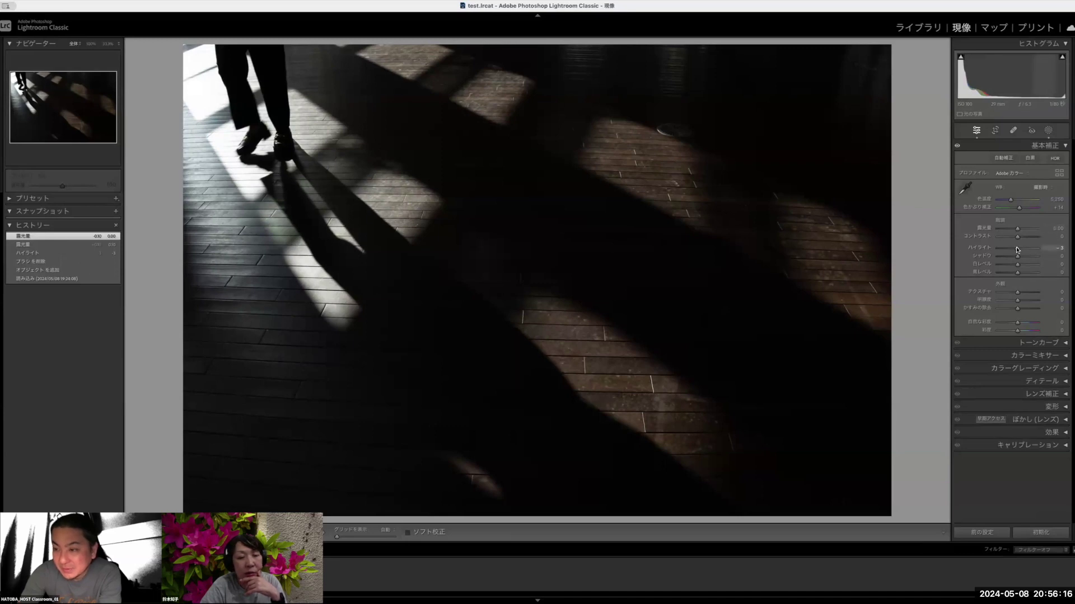
- Try darkening the bright floor patches with lower global Highlights and Whites, resetting each one
left_click_drag(1017, 251, 1009, 250)
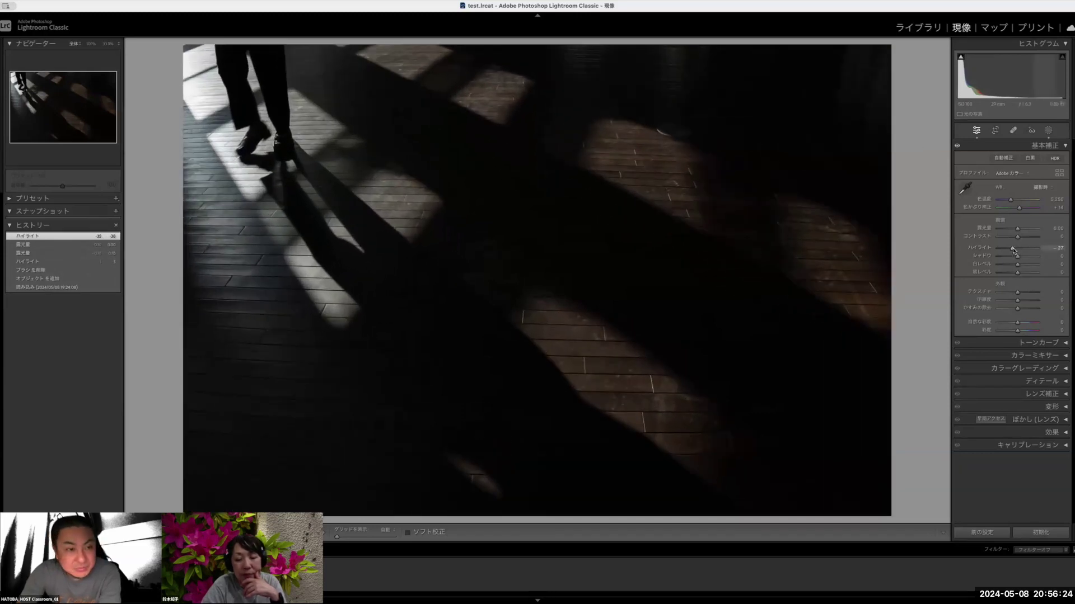
left_click_drag(1014, 250, 1017, 265)
double_click(984, 250)
mouse_move(1003, 267)
left_mouse_down()
mouse_move(1013, 266)
mouse_move(1003, 264)
left_mouse_up()
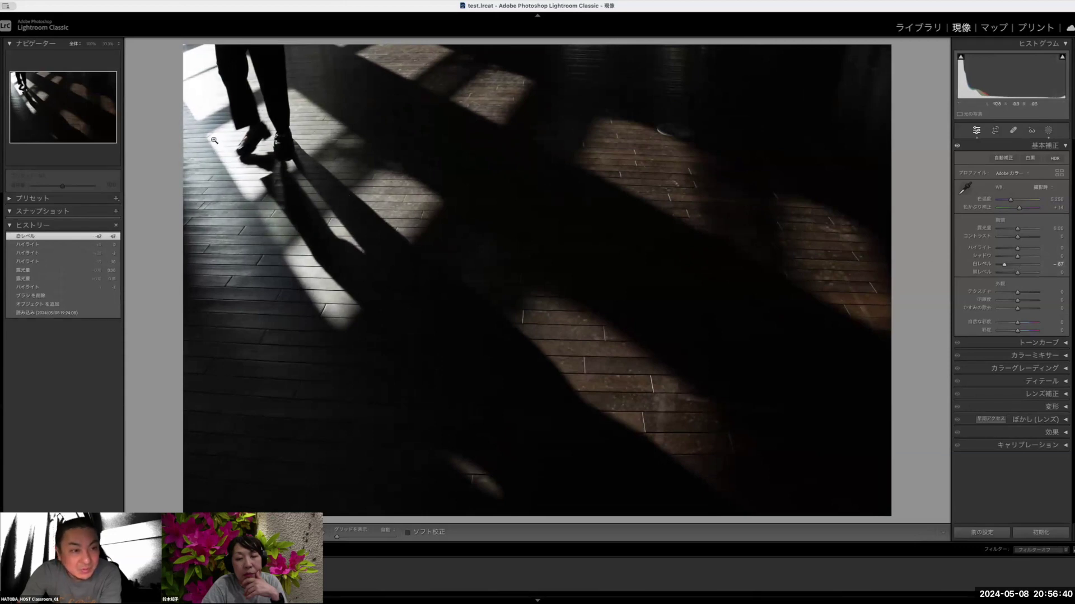
double_click(994, 267)
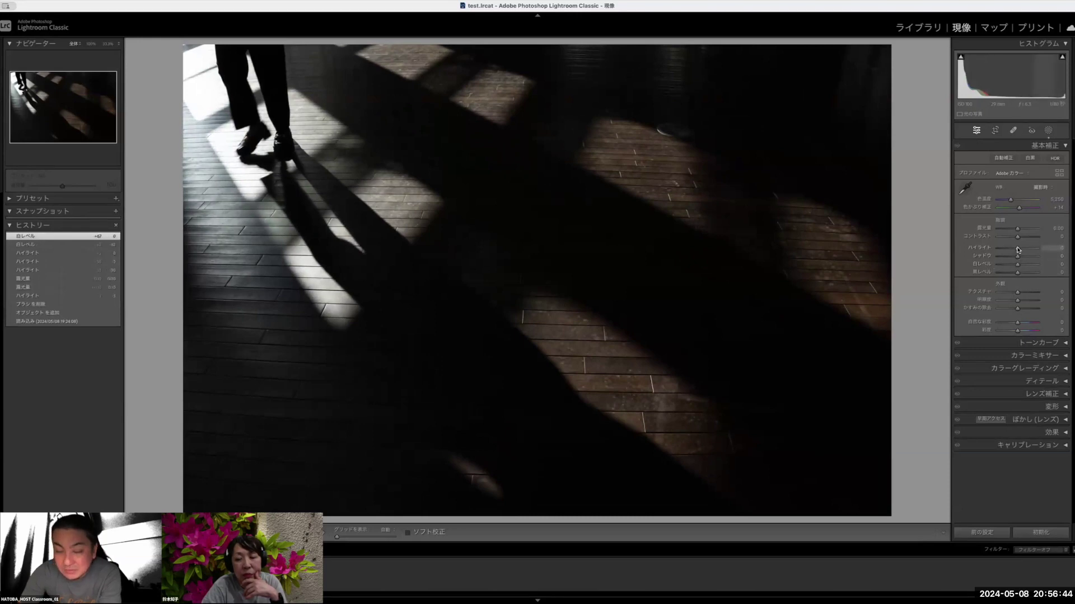
- Try lowering the global Highlights to −41, ease them back and reset them
left_click_drag(1017, 252, 1010, 250)
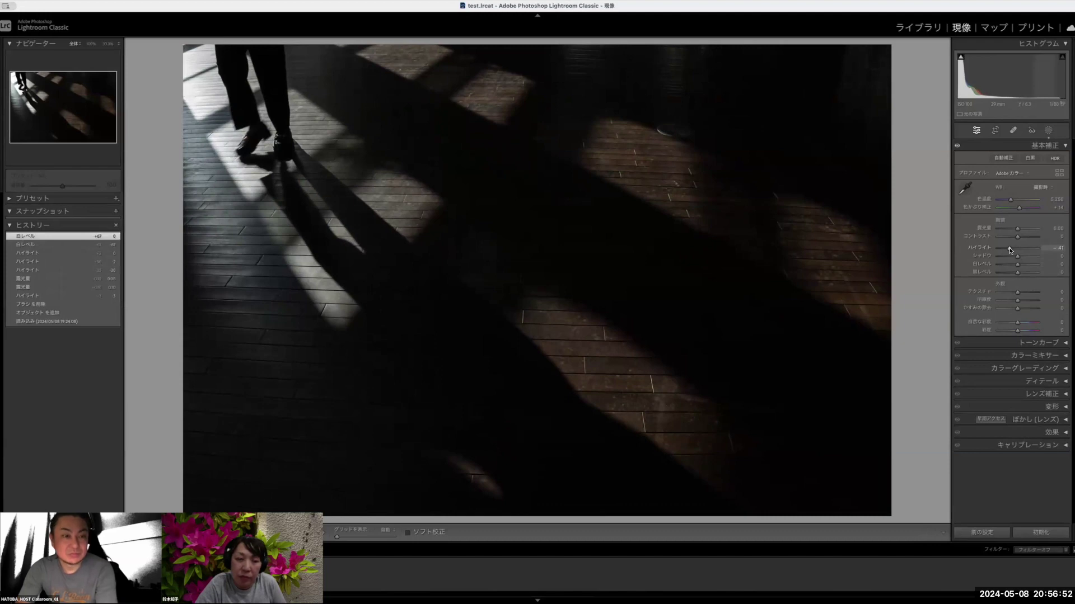
left_click_drag(1010, 250, 1016, 250)
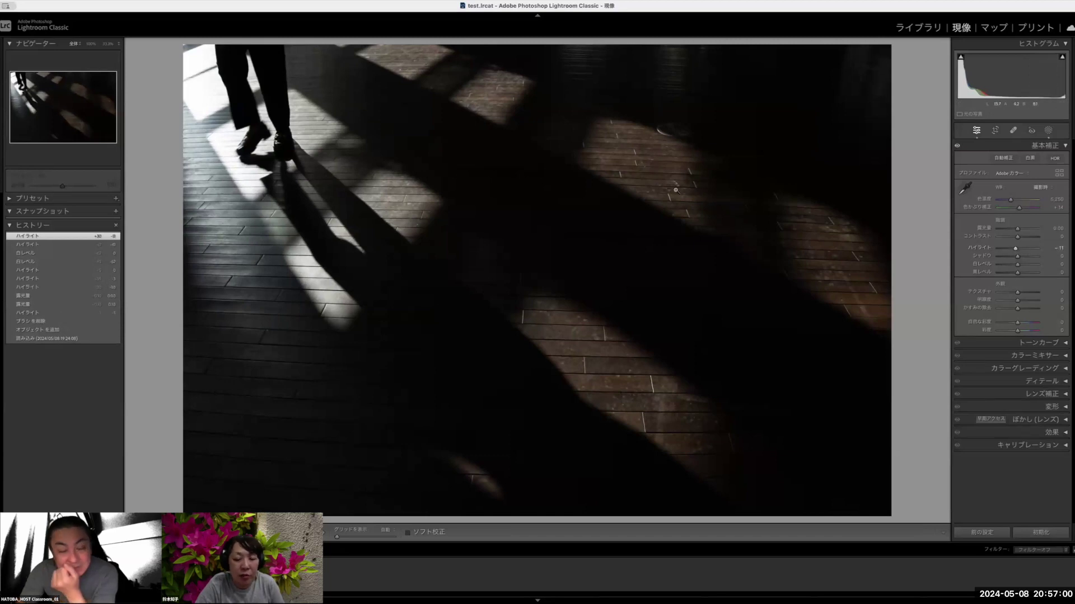
double_click(988, 250)
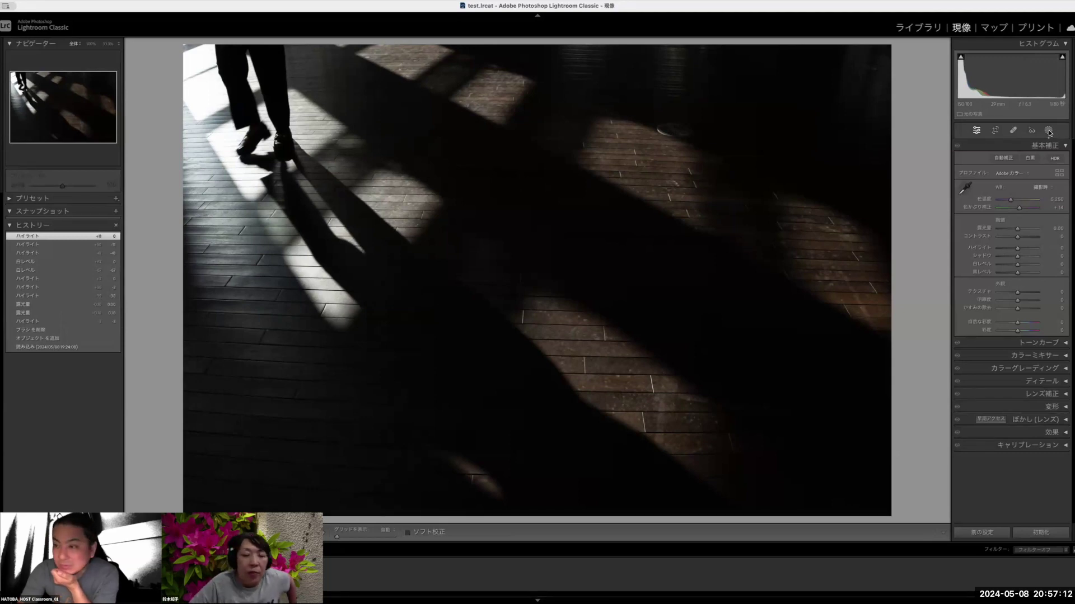
- Duplicate and invert the legs mask so that the copy covers everything around the person
left_click(1048, 131)
left_click(906, 75)
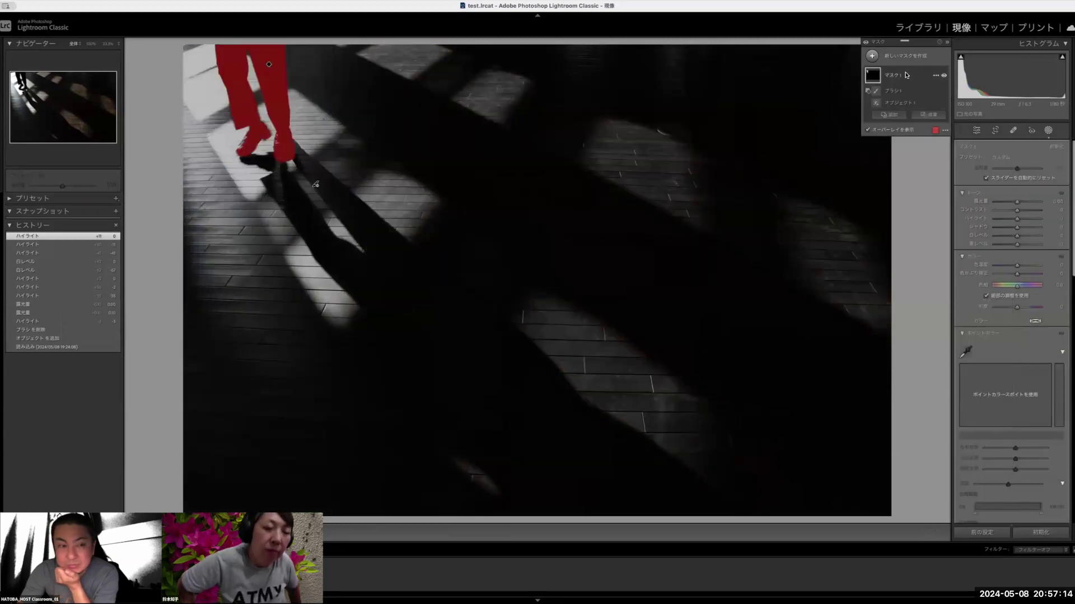
left_click(935, 77)
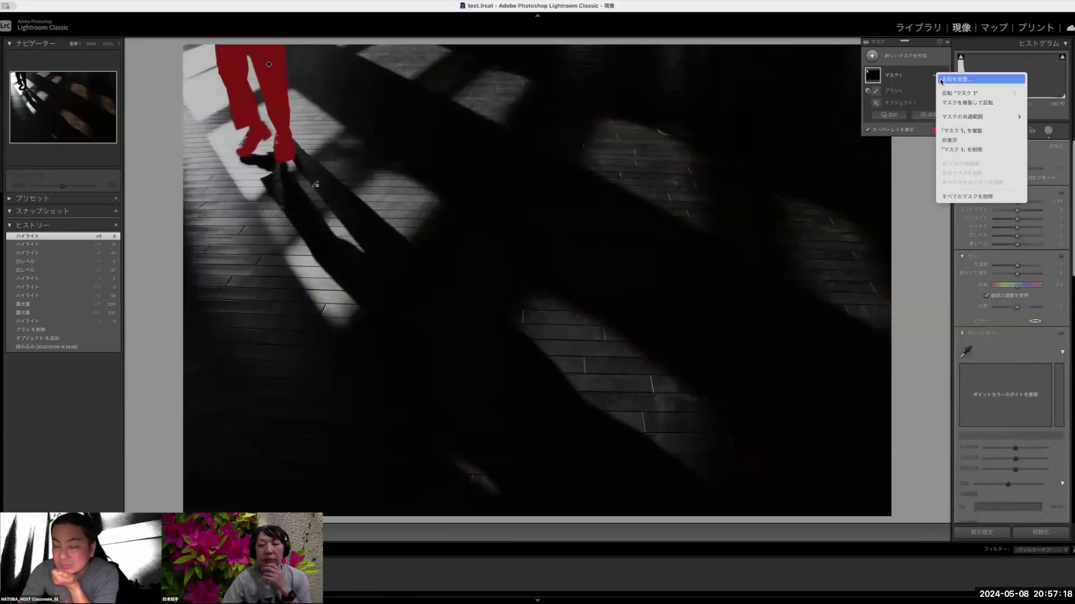
left_click(982, 104)
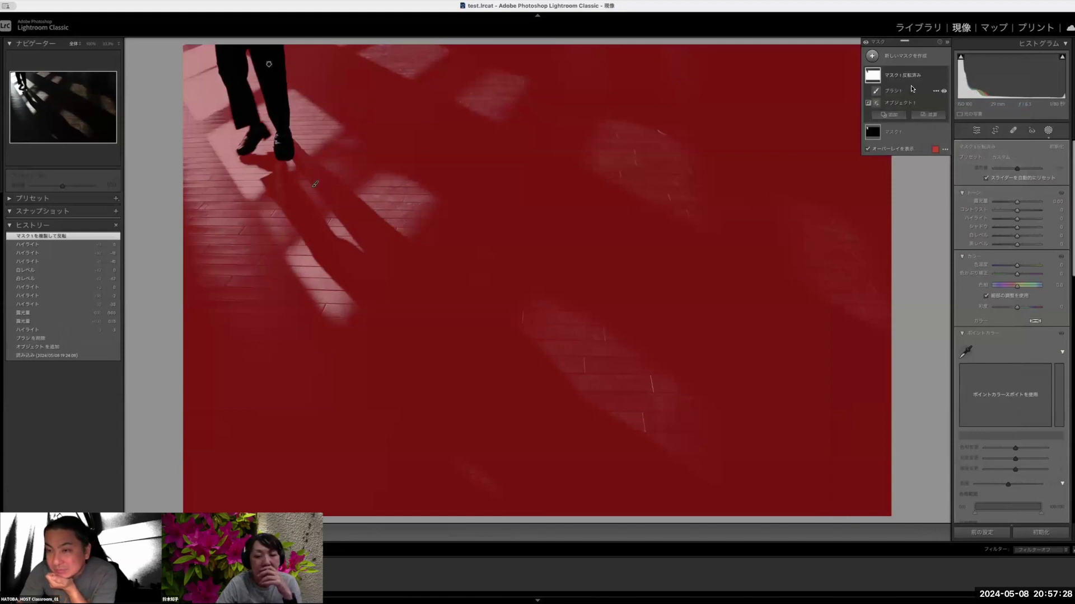
- Intersect the inverted mask with a diagonal linear gradient, limiting it to the bright floor around the legs
left_click(935, 77)
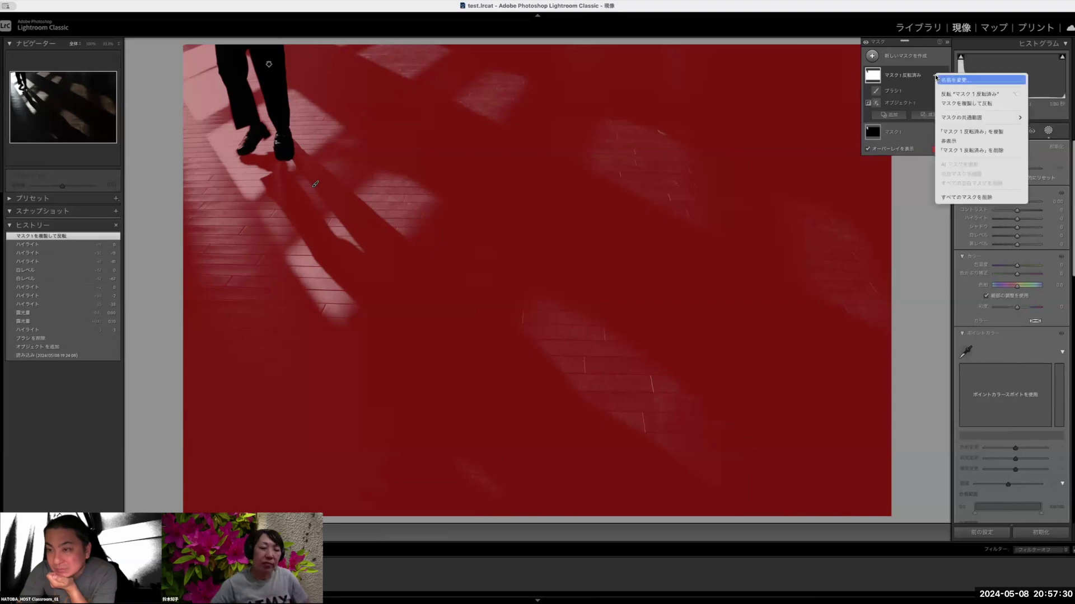
mouse_move(962, 121)
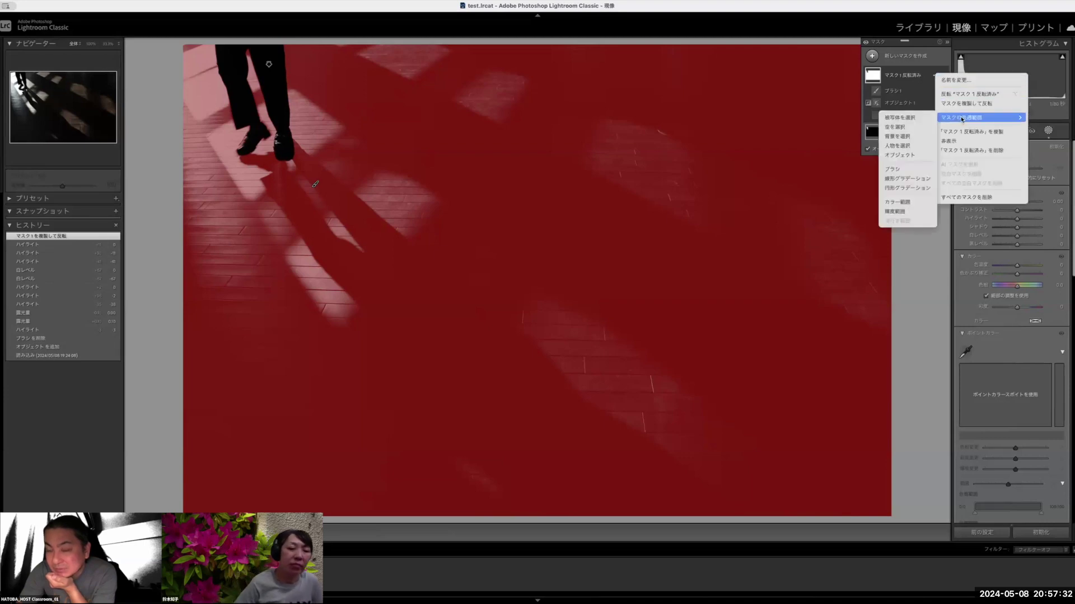
left_click(911, 182)
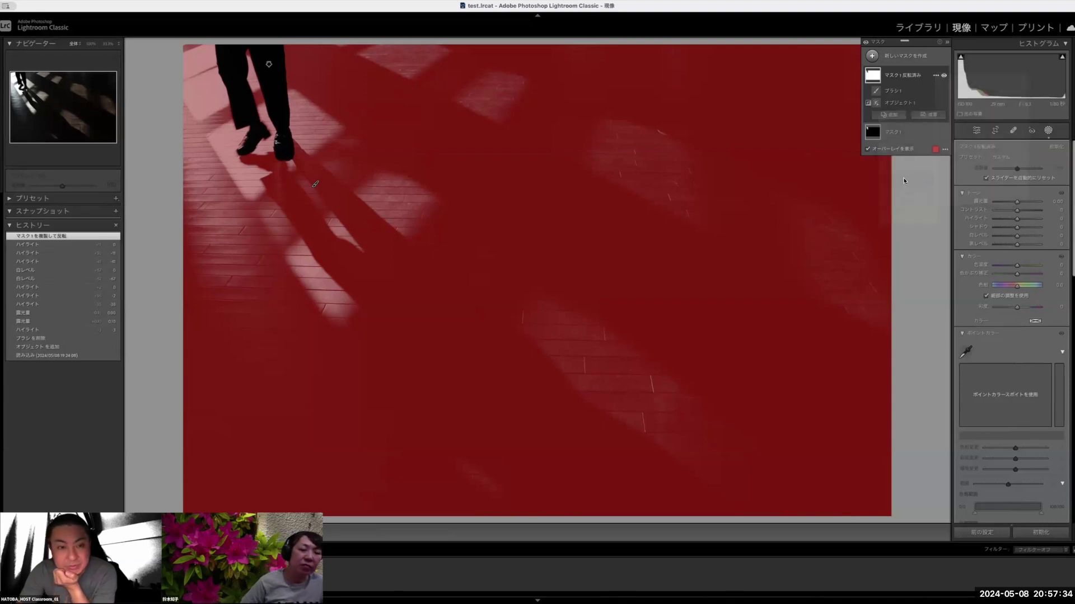
left_click_drag(441, 180, 530, 256)
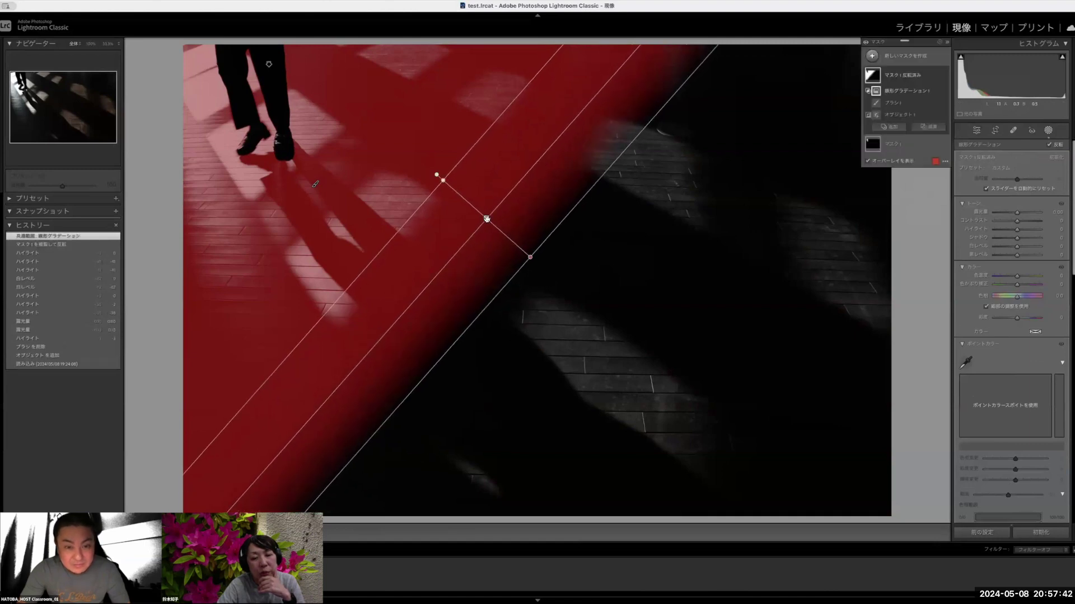
left_click_drag(486, 218, 325, 277)
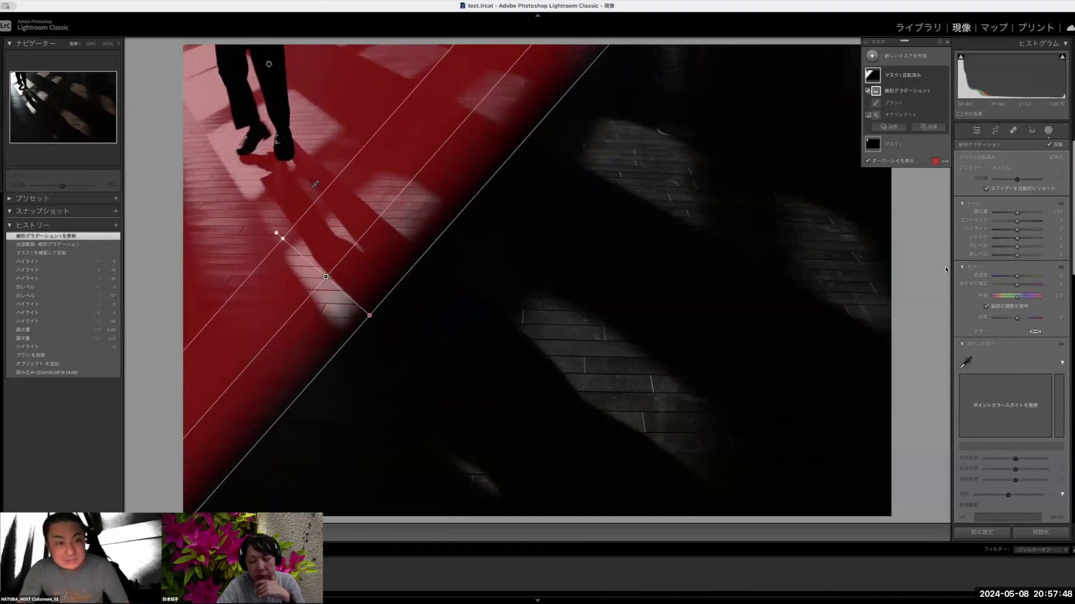
- Set the inverted mask's Highlights to −31 and fine-tune the gradient's position over the lit floor near the legs
left_click(1016, 228)
left_click_drag(1006, 232, 1009, 229)
left_click_drag(324, 275, 582, 332)
left_click_drag(499, 270, 330, 282)
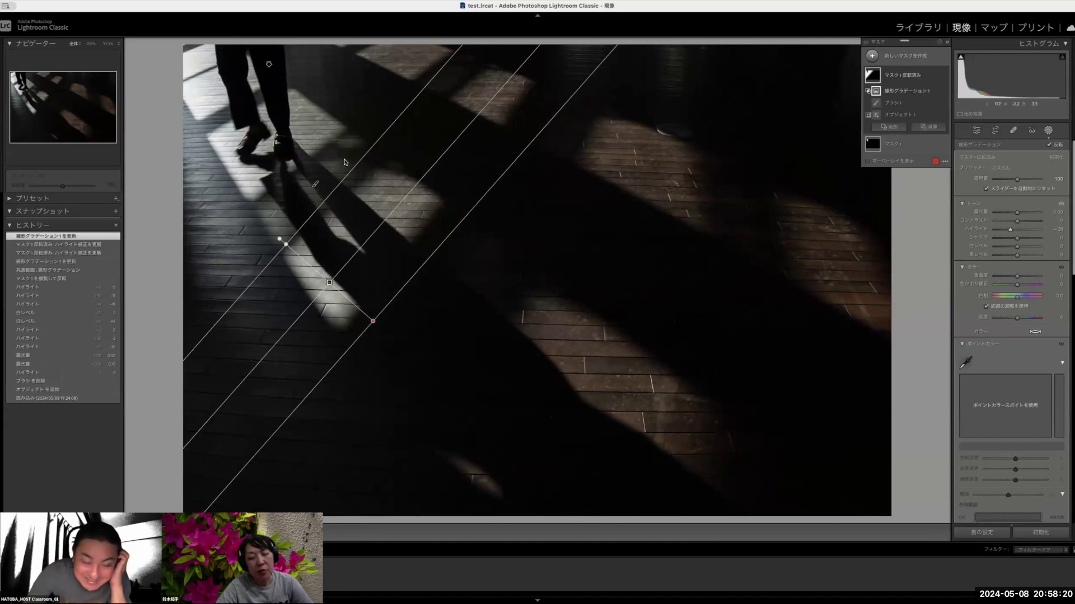
- Warm the lit floor in the inverted mask with a color temperature of 27 and a tint of 17
left_click_drag(1017, 275, 1020, 278)
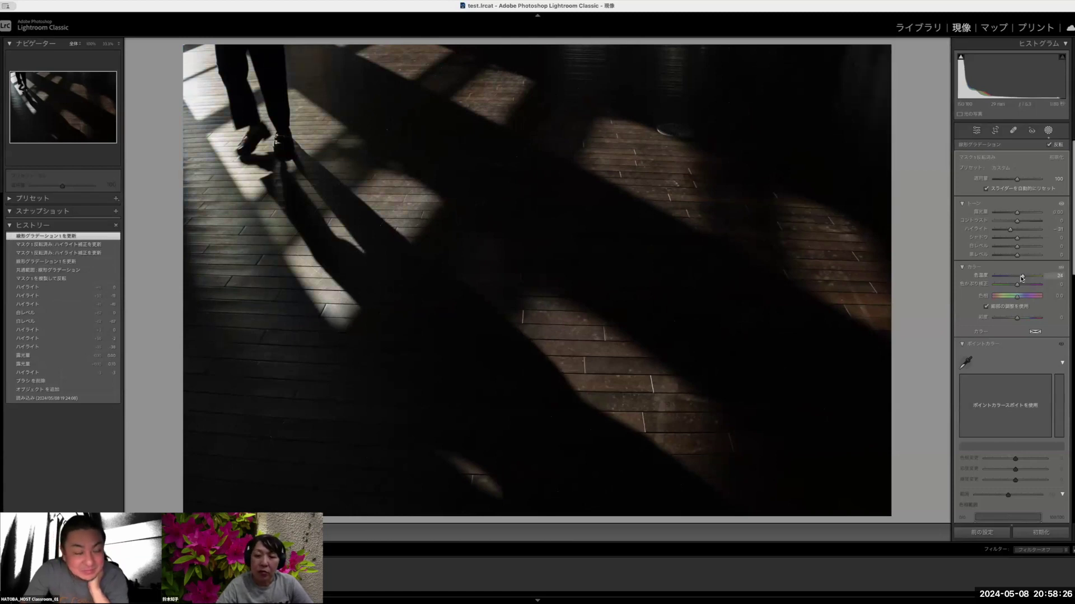
left_click_drag(1018, 278, 1021, 277)
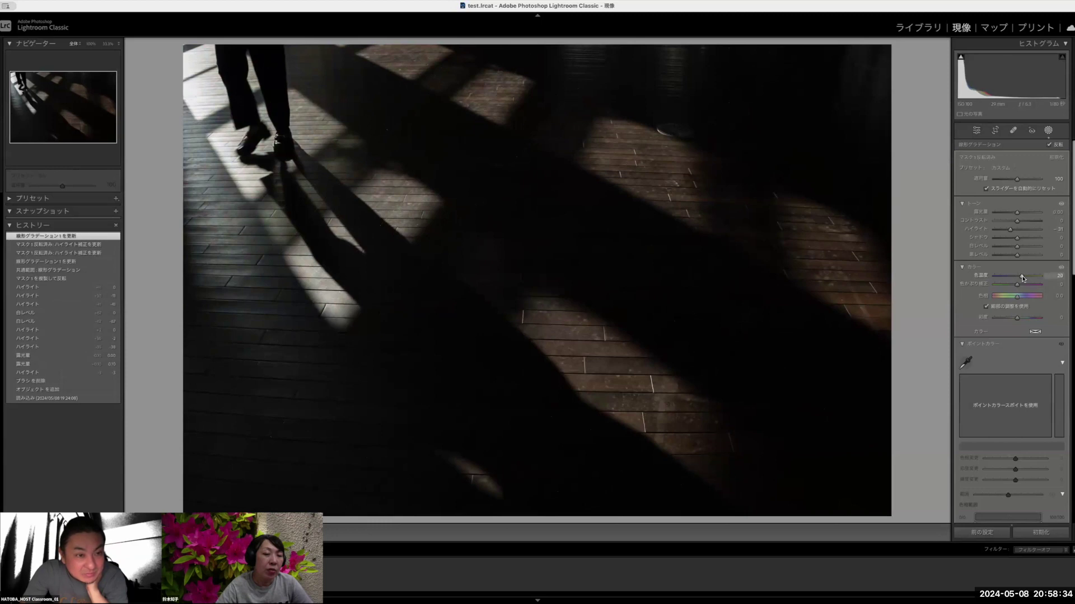
left_click_drag(1022, 278, 1021, 284)
left_click_drag(1021, 278, 1021, 278)
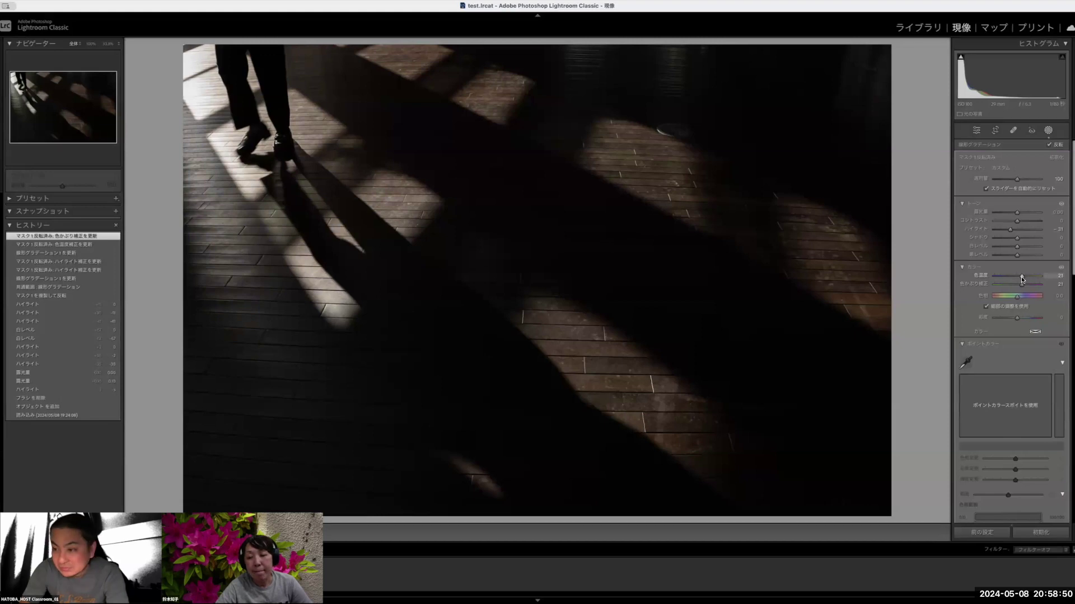
left_click_drag(1021, 277, 1021, 276)
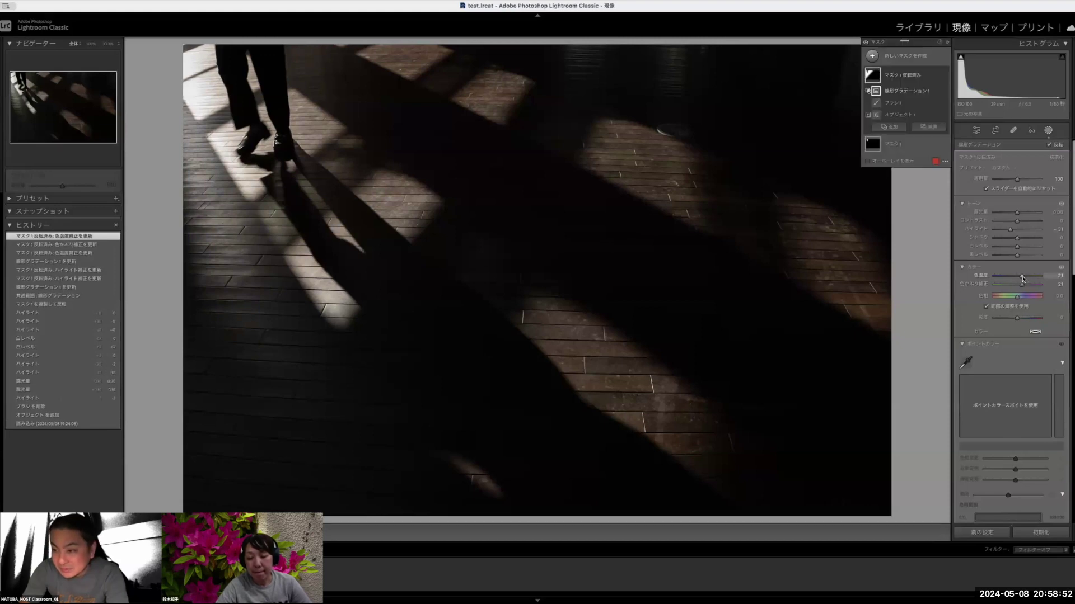
left_click(1022, 285)
scroll(1022, 286, "up", 1)
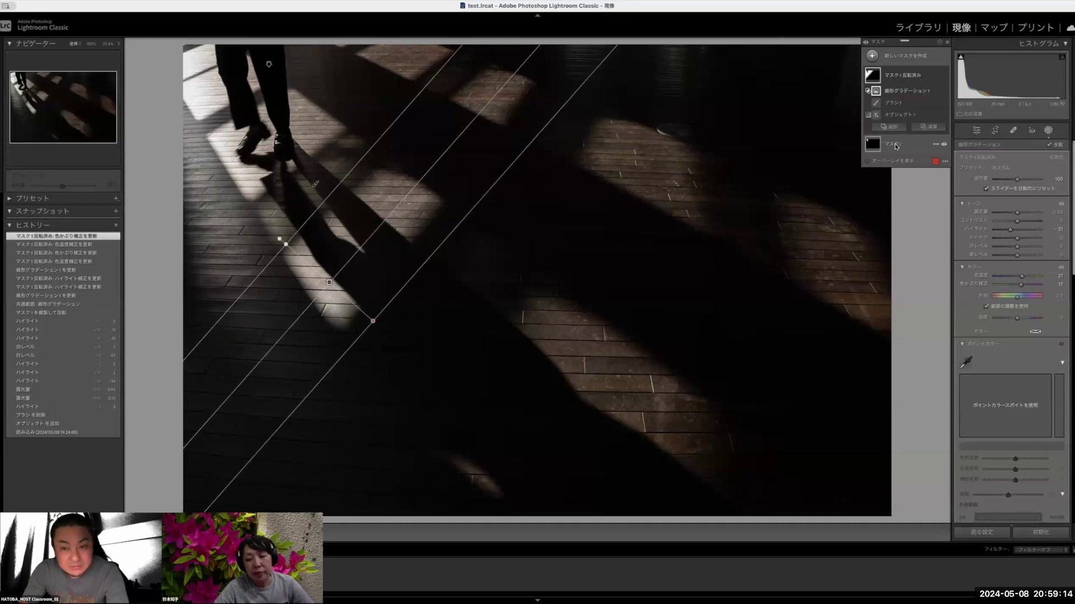
- Turn on the shadow clipping display and raise the Shadows of the legs mask to 57, then finish masking
left_click(1048, 130)
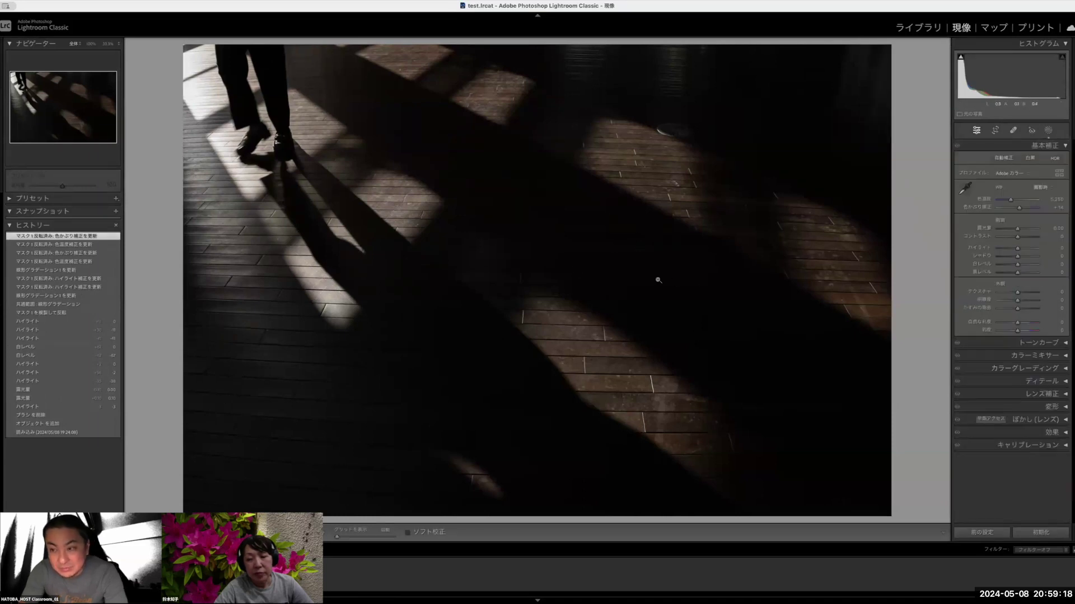
left_click(961, 57)
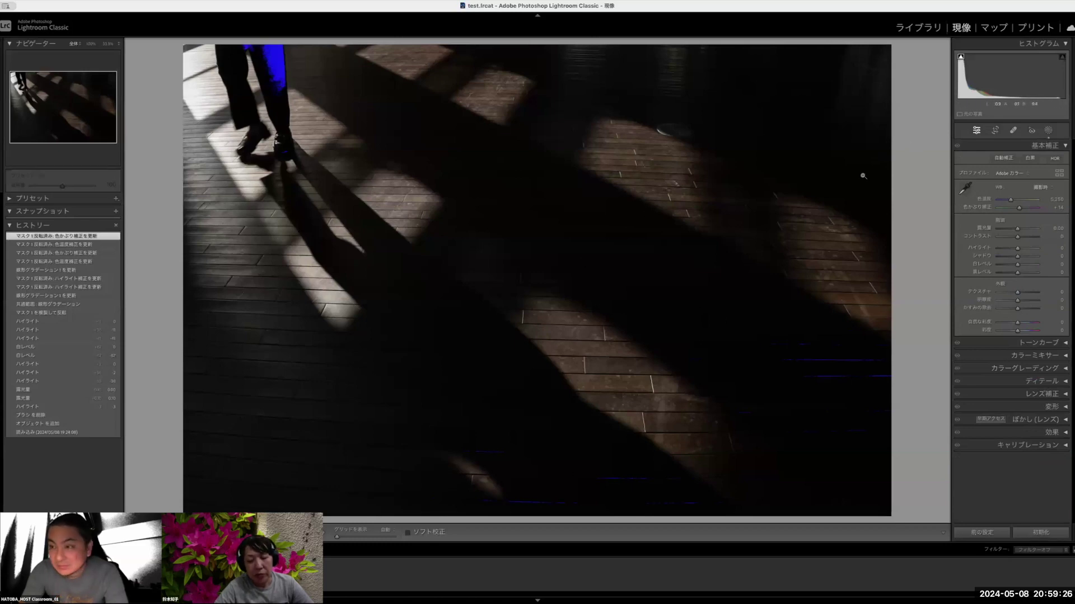
left_click(1048, 130)
left_click(911, 102)
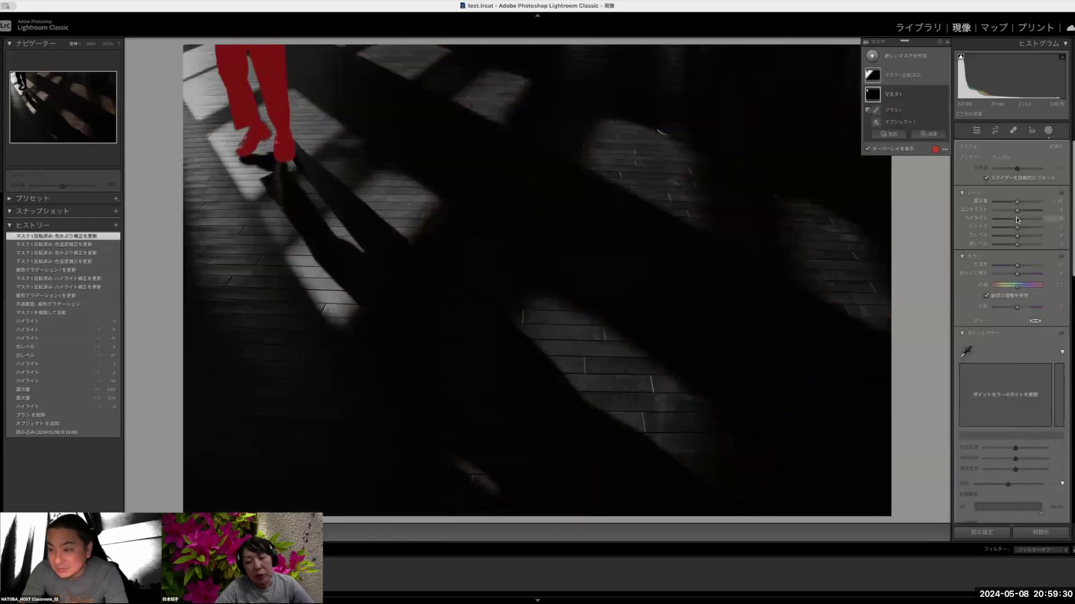
key("shift+w")
left_click_drag(1017, 229, 1033, 228)
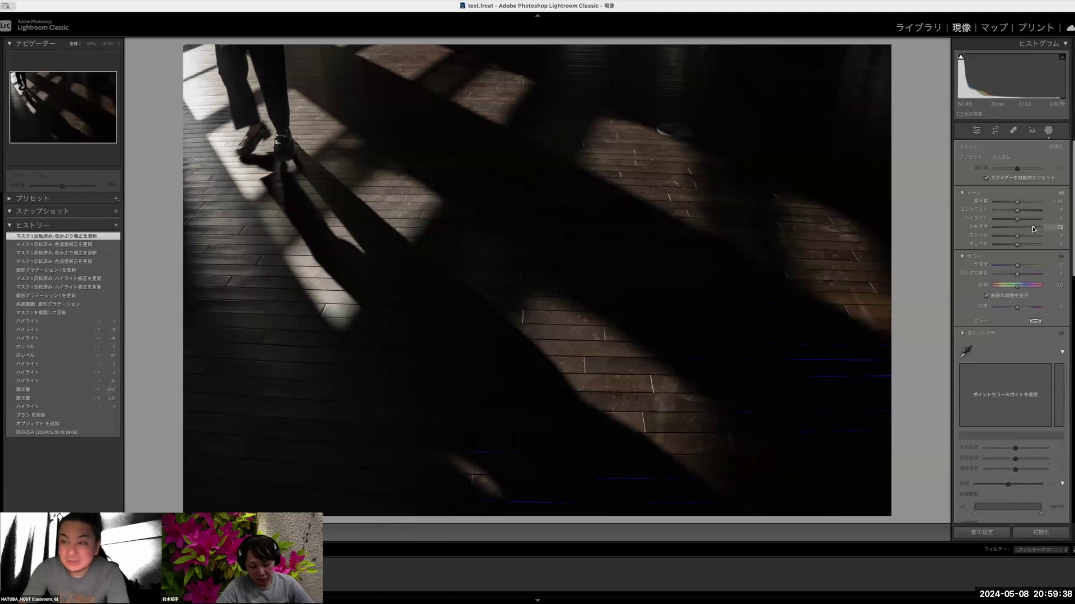
mouse_move(1032, 226)
left_mouse_down()
mouse_move(1051, 229)
mouse_move(1030, 228)
left_mouse_up()
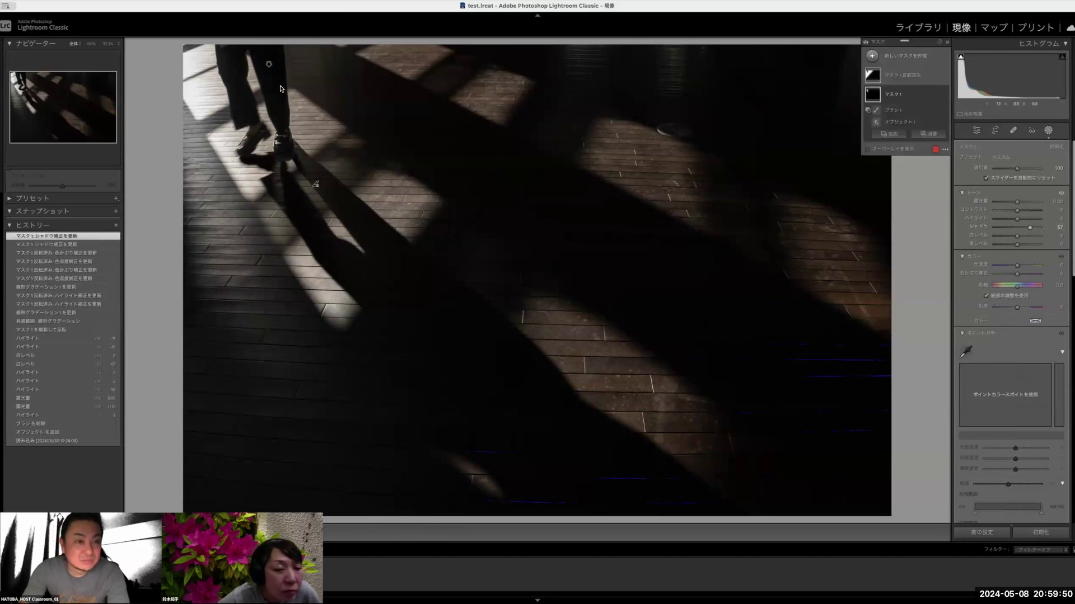
left_click(1048, 131)
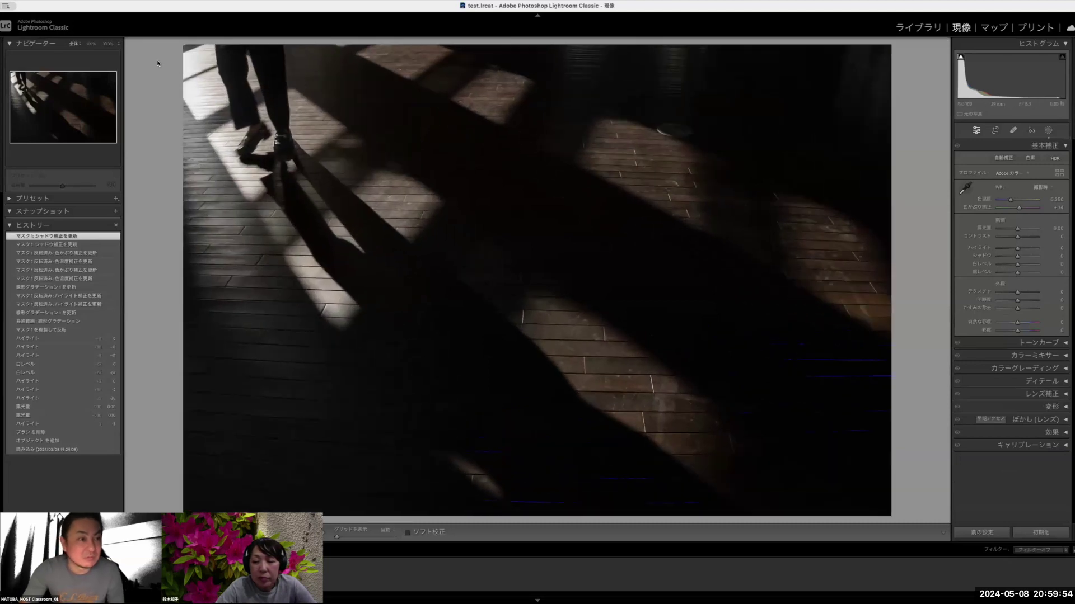
- Magnify the photo to 200% and inspect the trousers and shoes for detail and mask edges
left_click(91, 44)
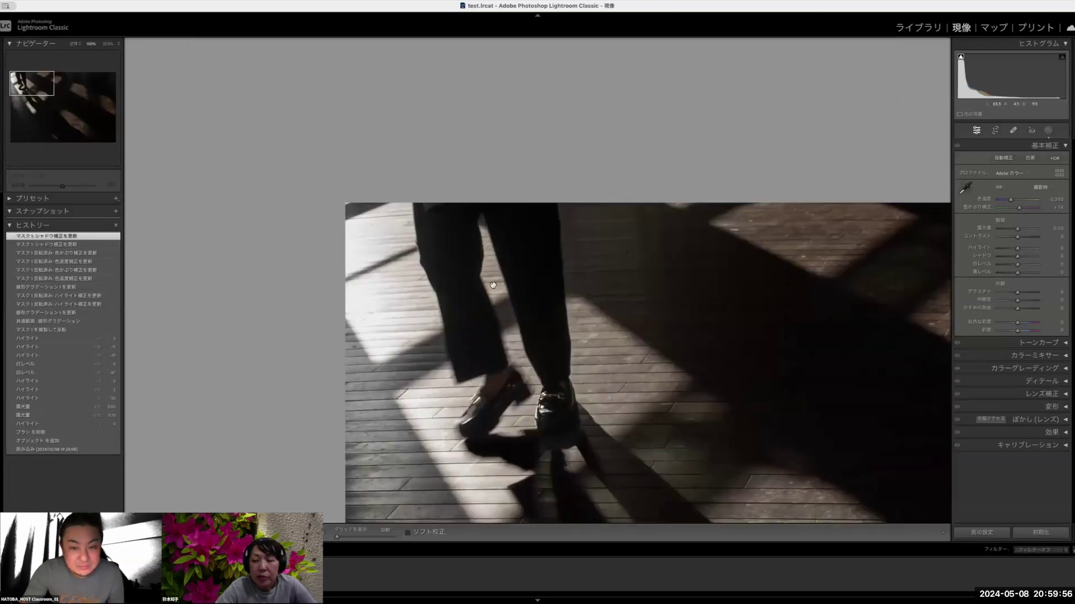
scroll(492, 285, "up", 3)
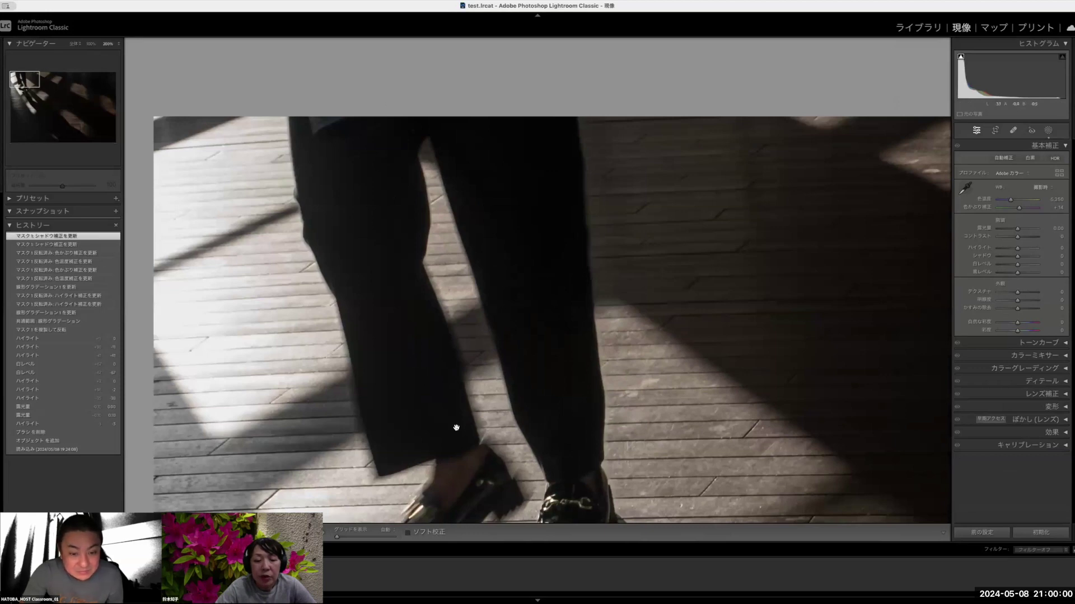
left_click_drag(456, 427, 479, 289)
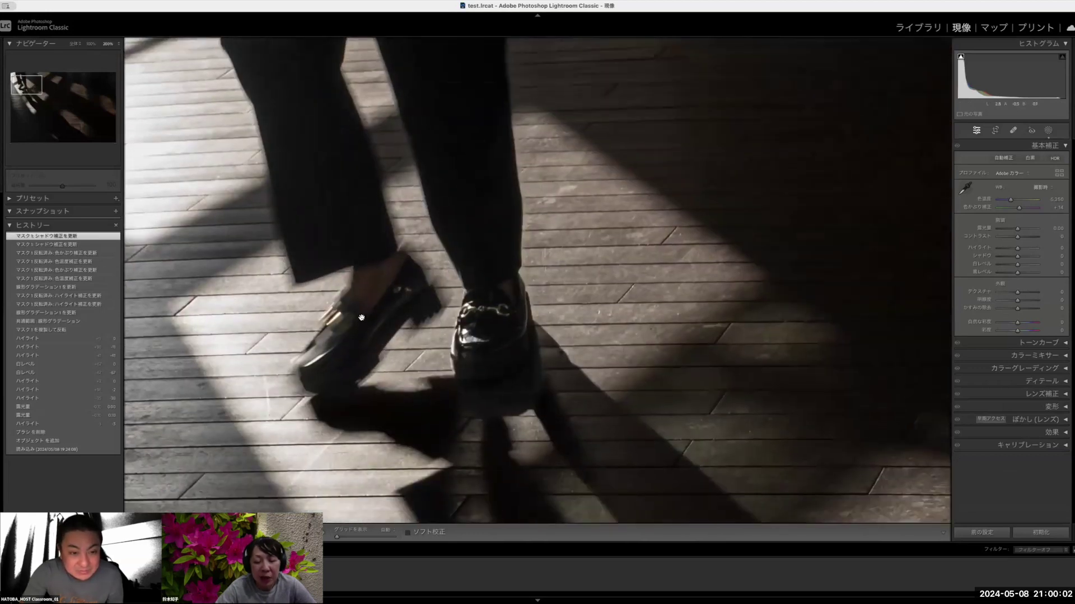
- Try a blue and other tints on the shadows in Color Grading, then return the shadow saturation to 0
left_click(528, 327)
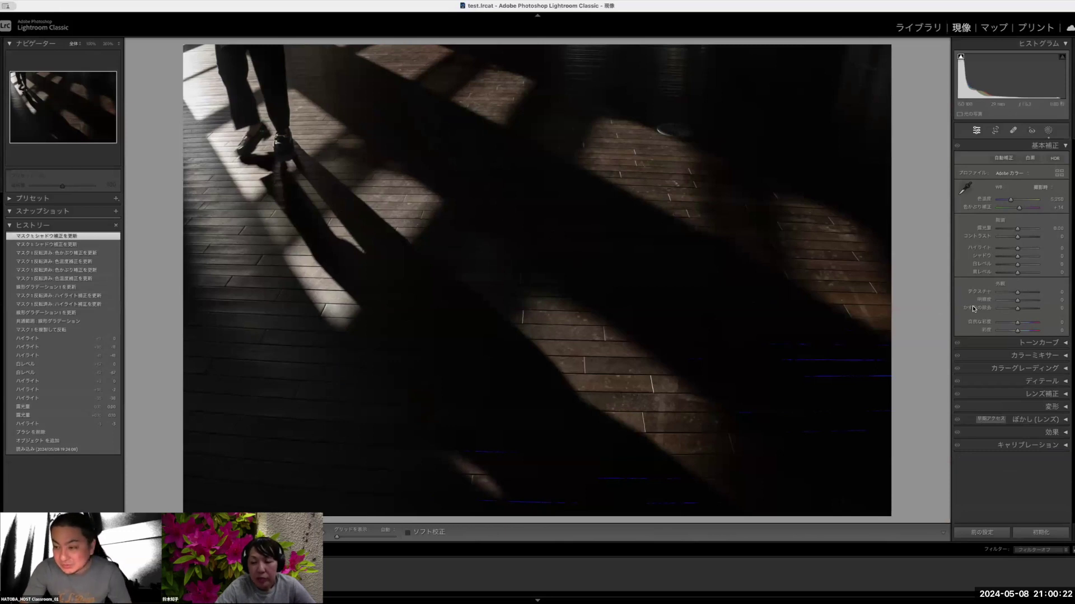
left_click(1065, 370)
scroll(1027, 354, "down", 3)
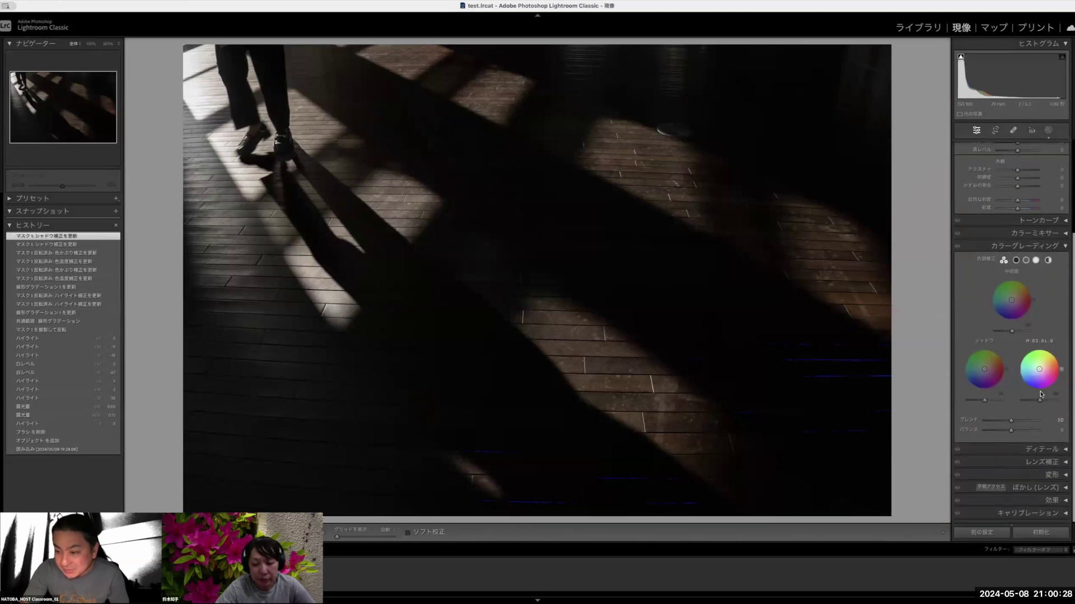
left_click(1016, 259)
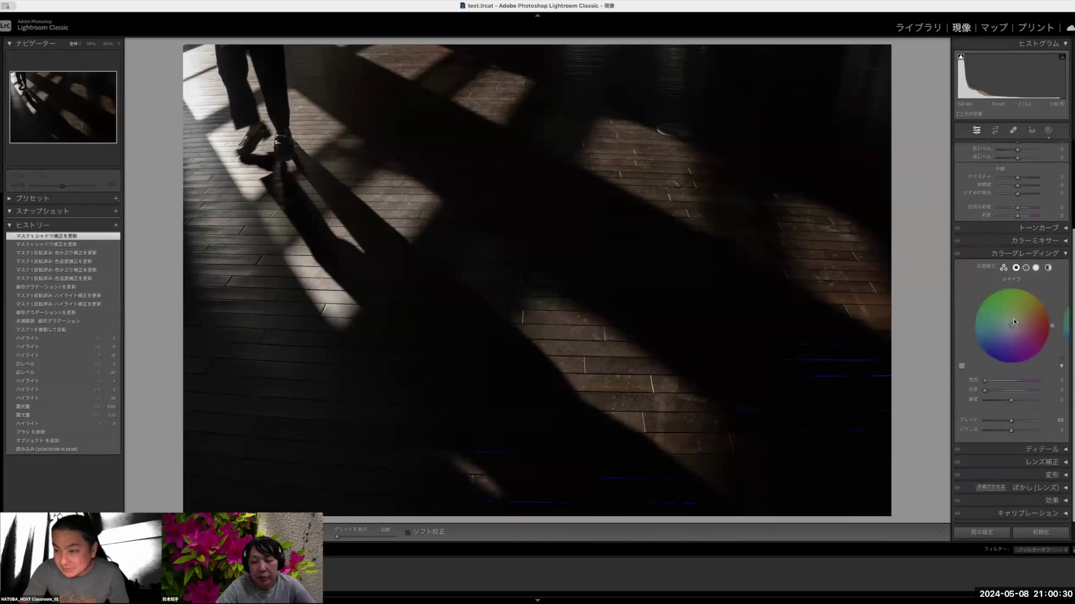
left_click_drag(1011, 325, 1004, 339)
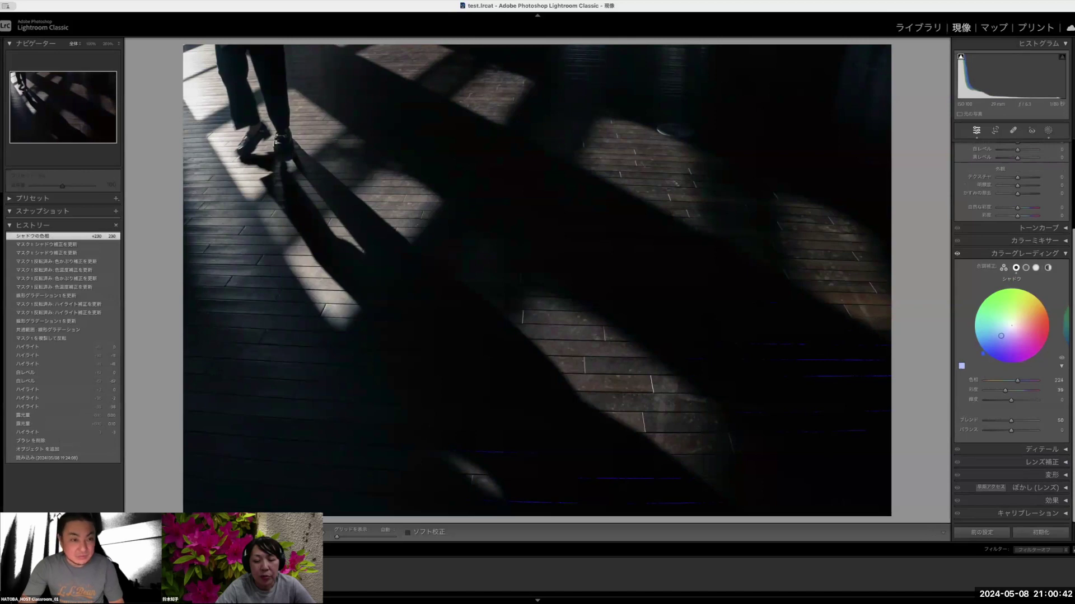
left_click_drag(1001, 335, 1001, 336)
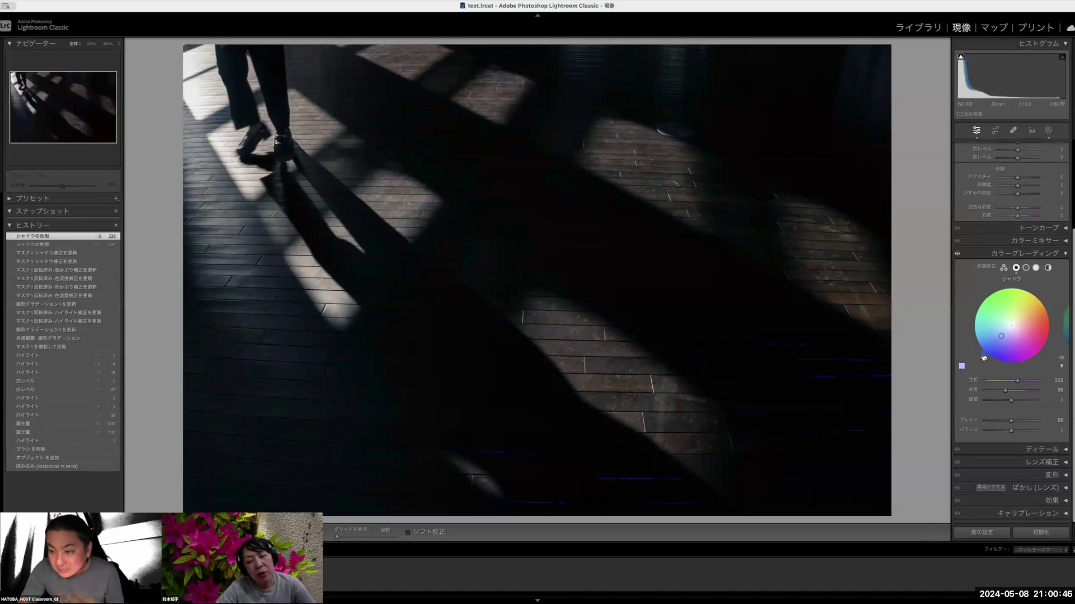
mouse_move(1000, 336)
left_mouse_down()
mouse_move(1022, 316)
mouse_move(1010, 327)
mouse_move(995, 309)
left_mouse_up()
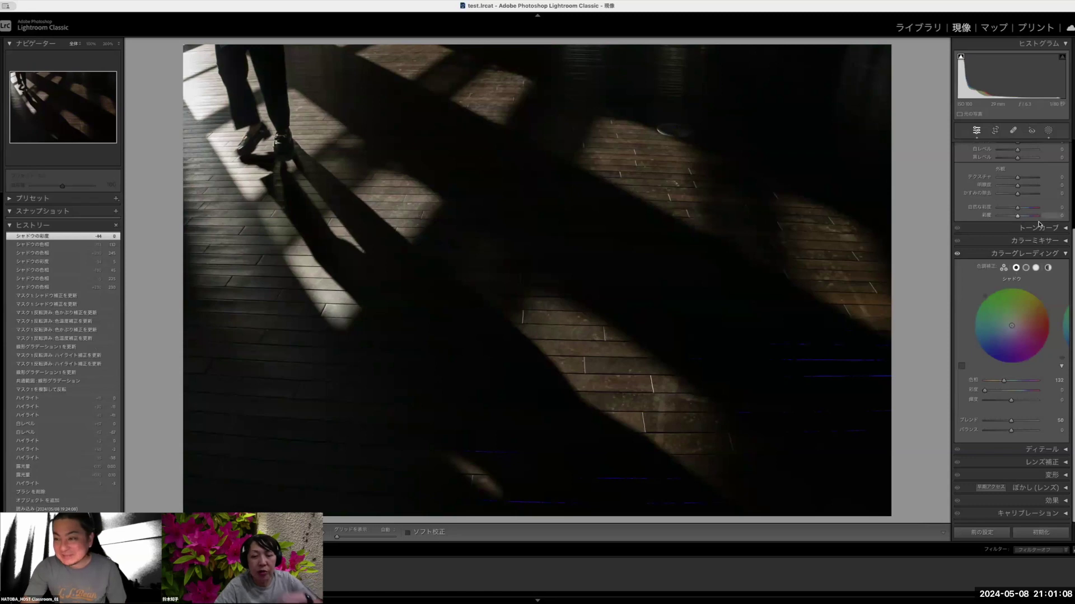
- Lower the Vibrance of the whole legs-and-shadows photo to −71
scroll(1017, 212, "up", 5)
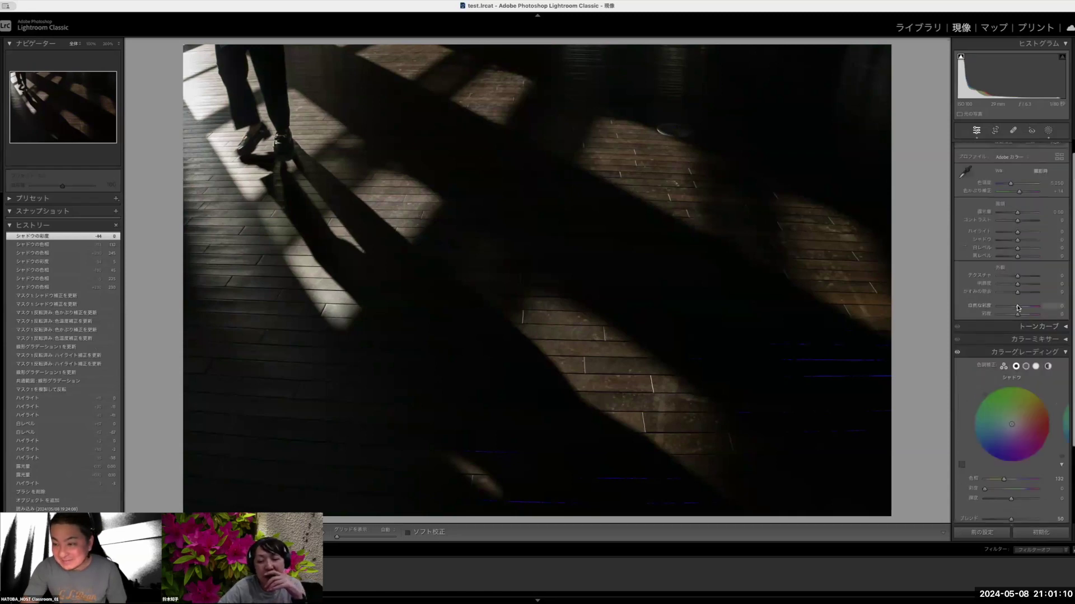
left_click_drag(1017, 306, 1005, 310)
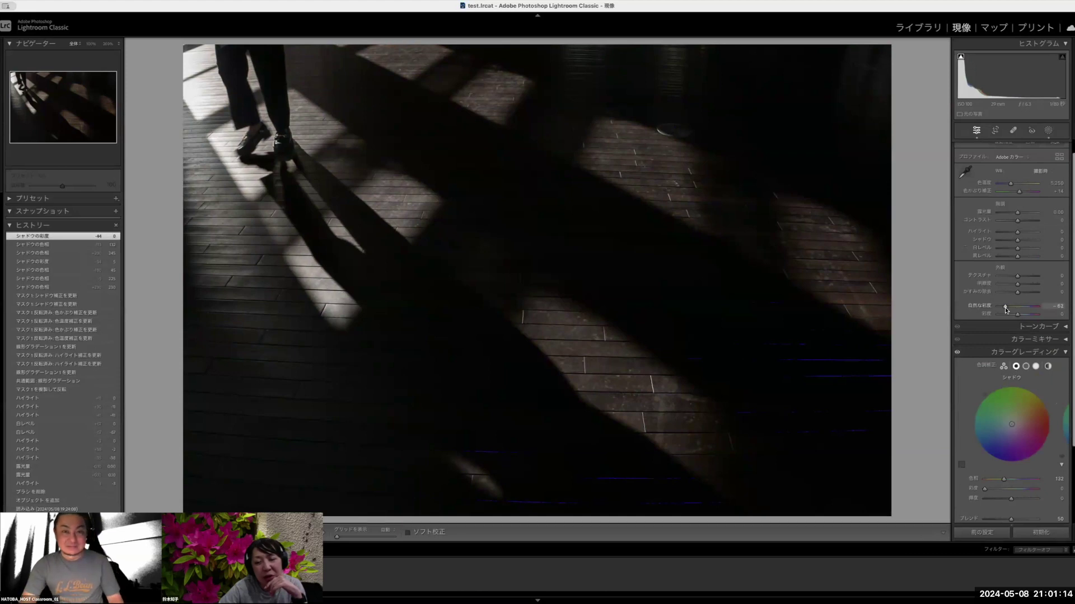
left_click_drag(1005, 309, 1004, 309)
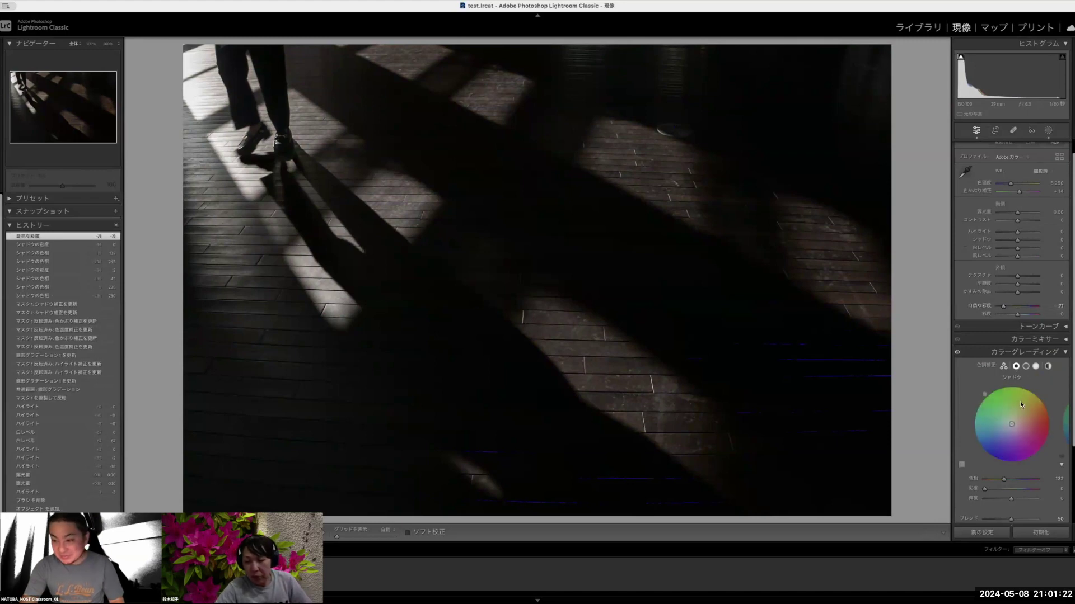
- Apply a warm global tint in Color Grading with a hue of 38 and a saturation of 23
left_click(1047, 366)
left_click_drag(1021, 417, 1015, 421)
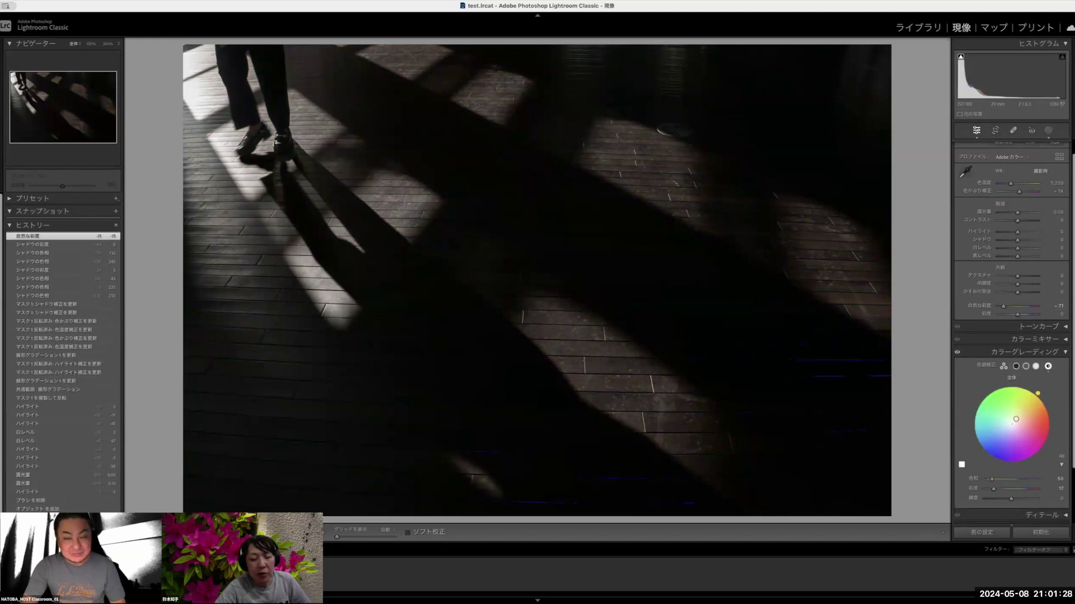
left_click_drag(1015, 419, 1015, 418)
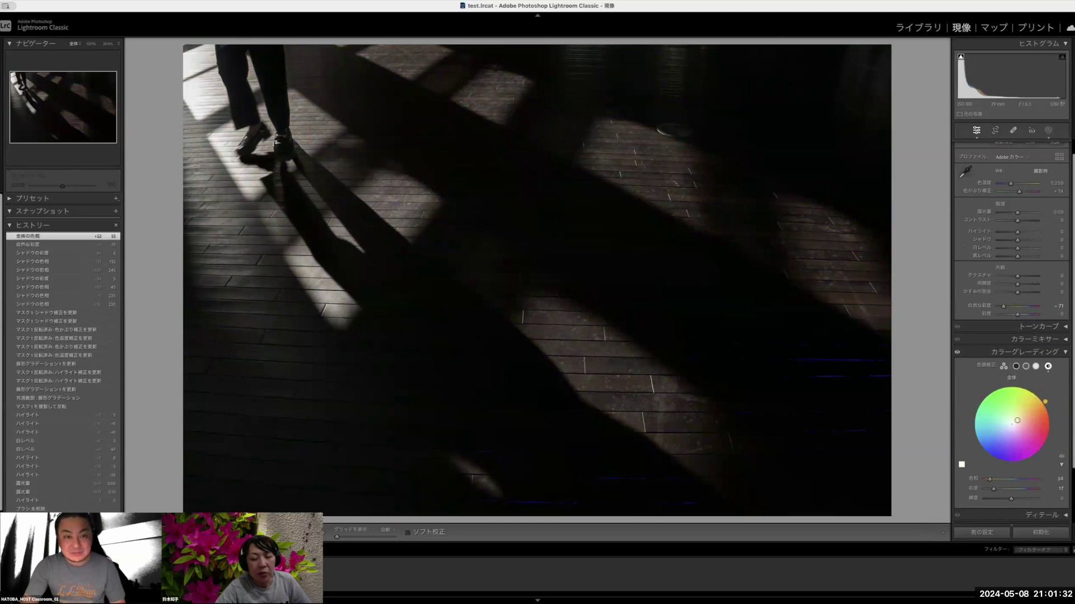
left_click_drag(1044, 401, 1043, 401)
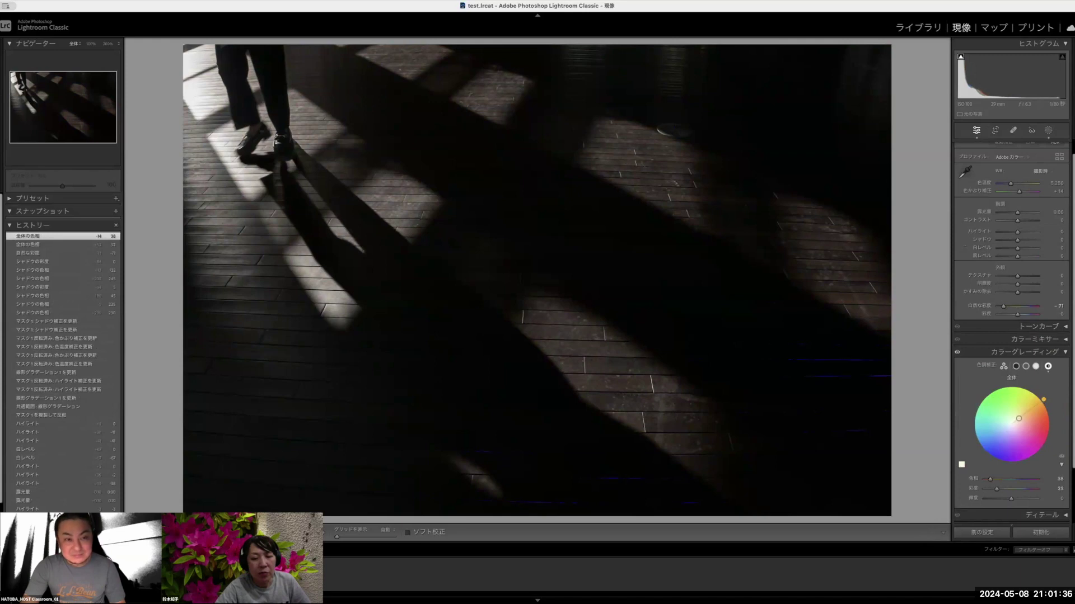
left_click_drag(1019, 419, 1019, 419)
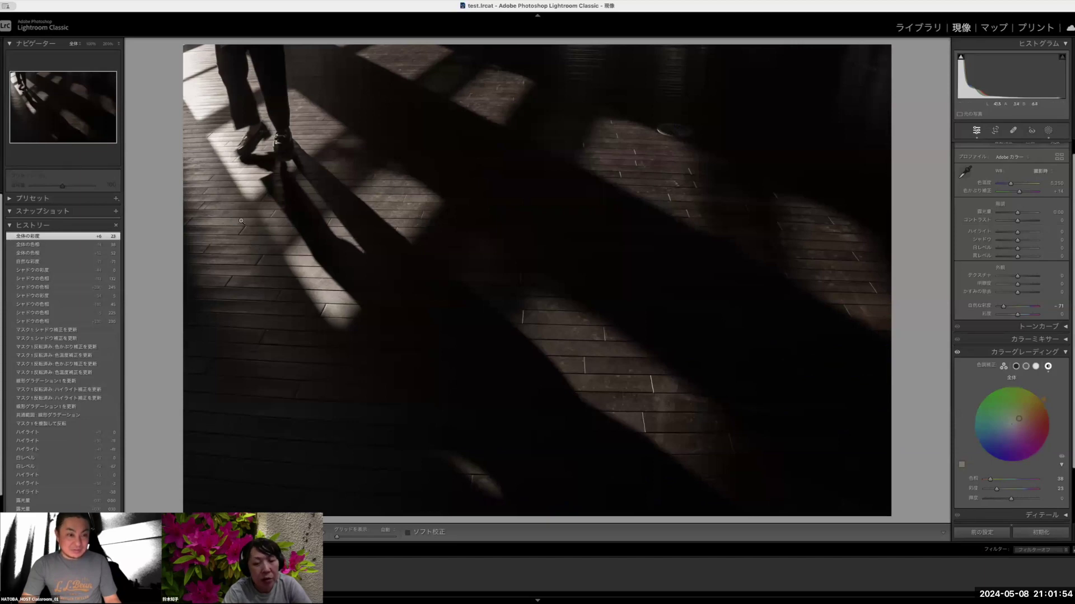
- Add a new mask with a diagonal linear gradient covering the legs and the floor on the lower-left side of the photo
left_click(1048, 131)
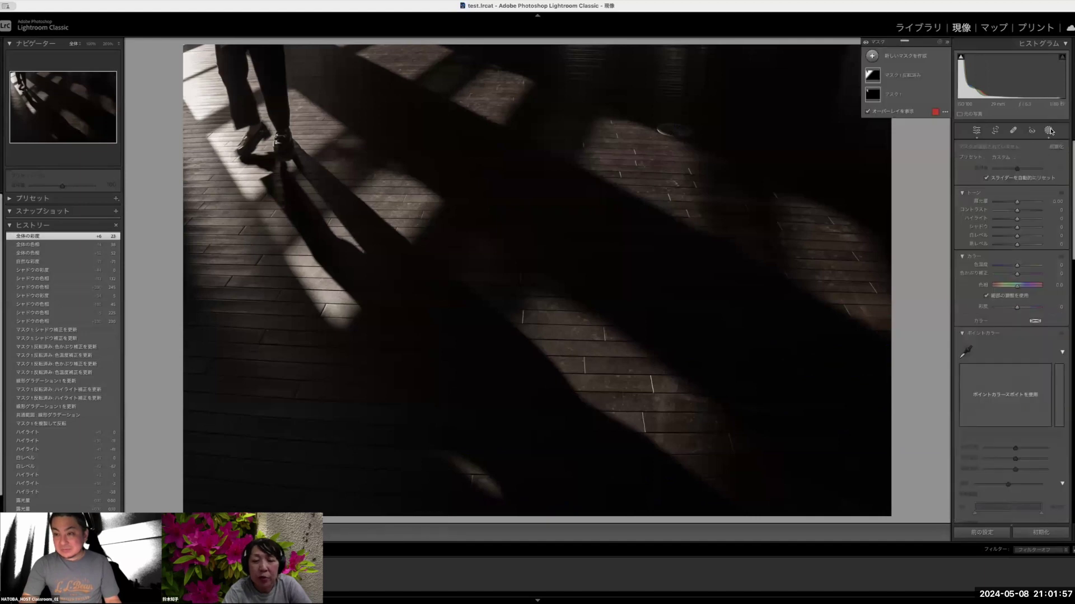
left_click(907, 56)
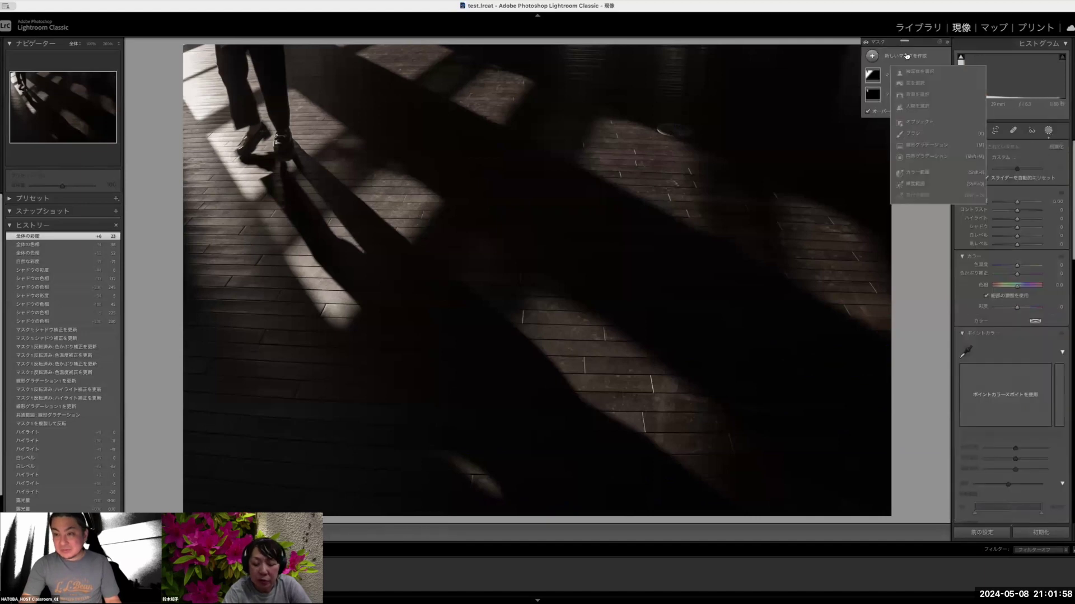
left_click(916, 146)
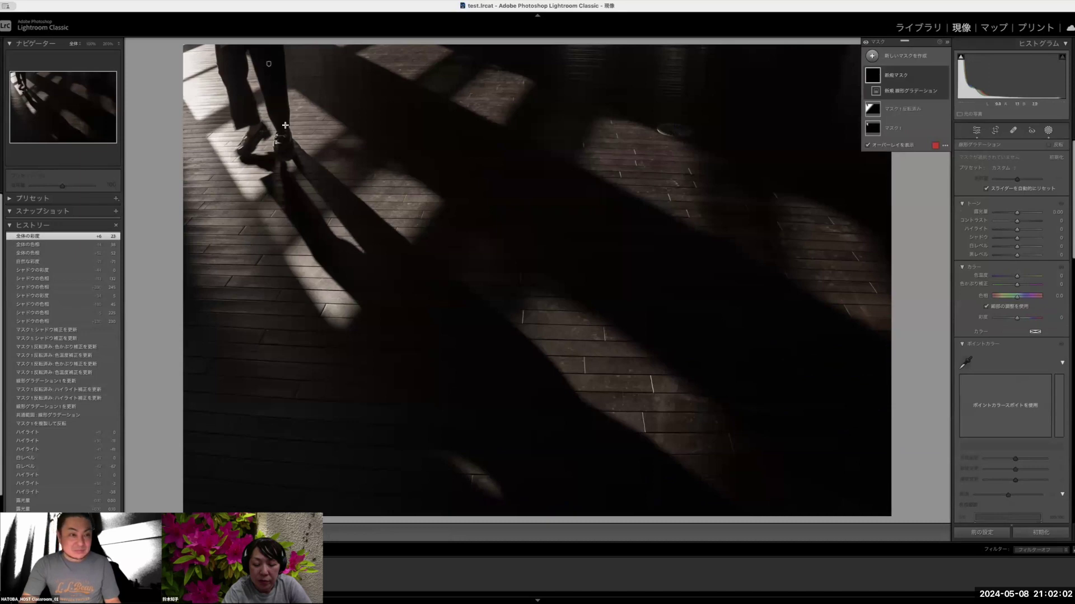
left_click_drag(285, 126, 287, 79)
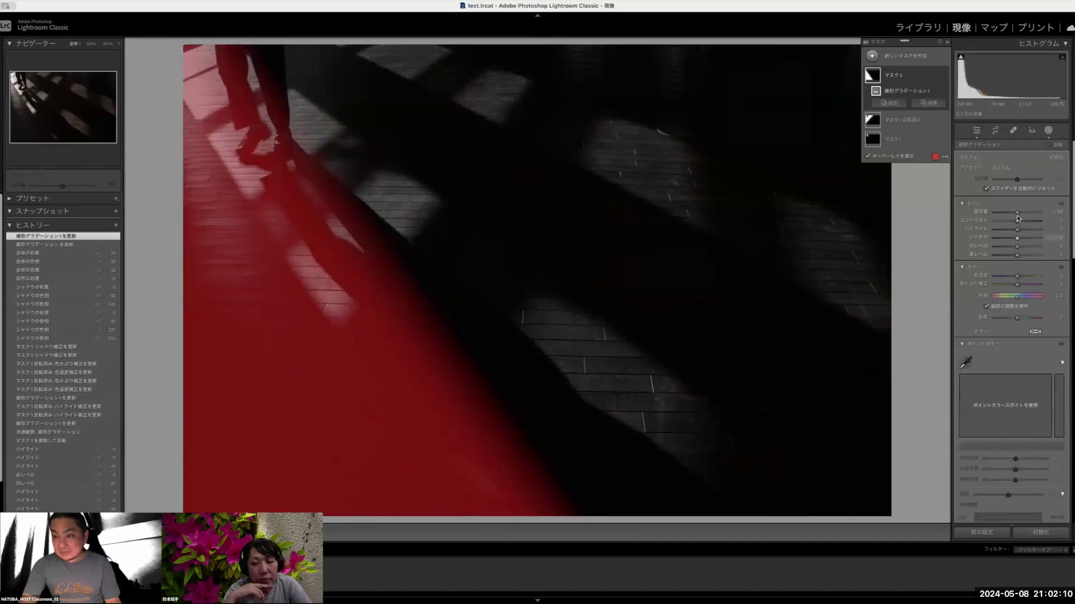
- Test Exposure and Highlights reductions on the new gradient mask, keeping Highlights at 0 and Exposure at −0.49
left_click_drag(1017, 216, 1011, 216)
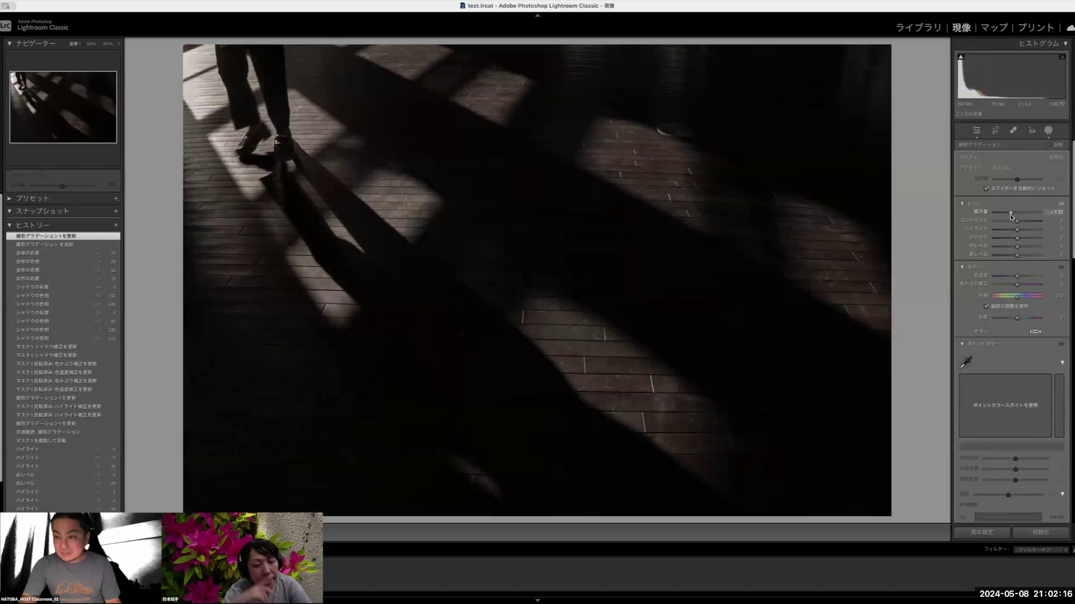
double_click(1012, 217)
left_click_drag(1017, 230, 1014, 215)
double_click(1012, 230)
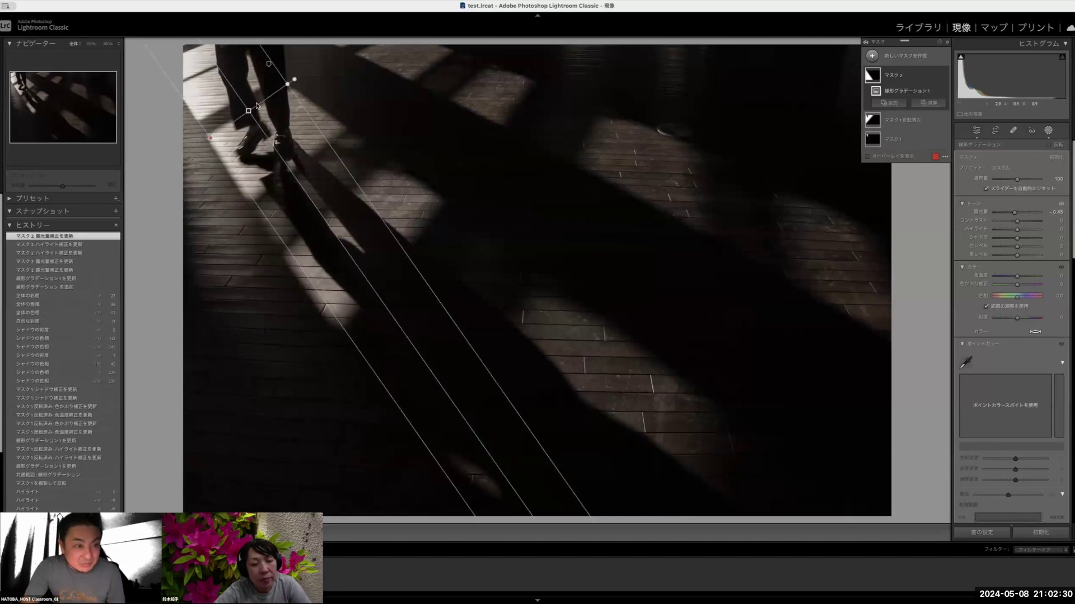
- Ease the gradient mask's Exposure to about −0.38, center the gradient beside the legs, and finish masking
left_click_drag(246, 110, 358, 114)
left_click_drag(286, 116, 273, 123)
left_click_drag(1014, 212, 1015, 212)
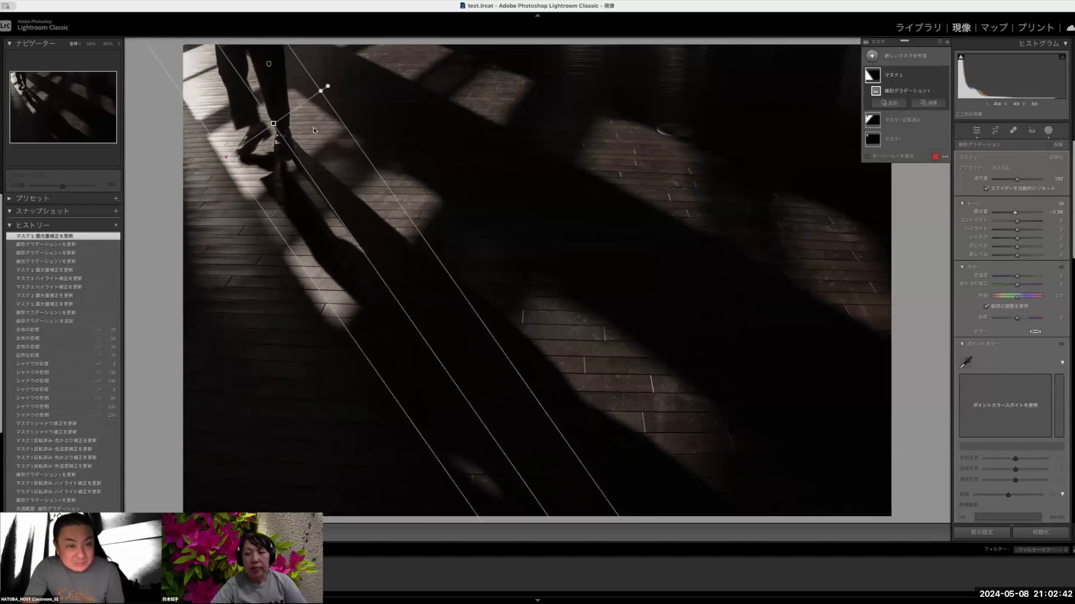
left_click_drag(267, 128, 234, 119)
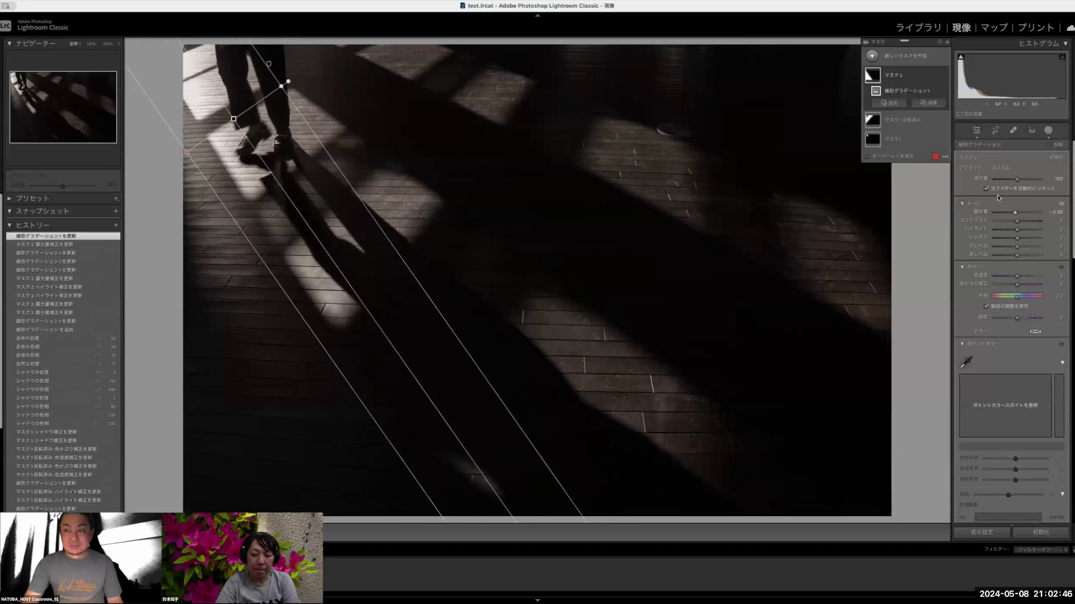
left_click(1048, 130)
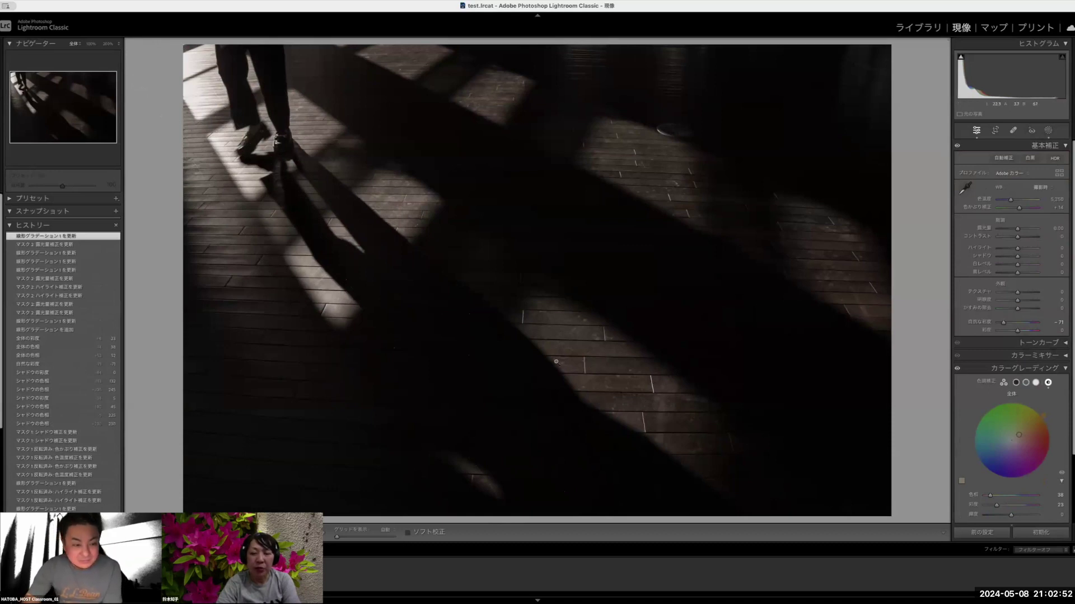
- Compare the photo before and after editing side by side, magnifying the legs and the floorboards to check tone and color
key("y")
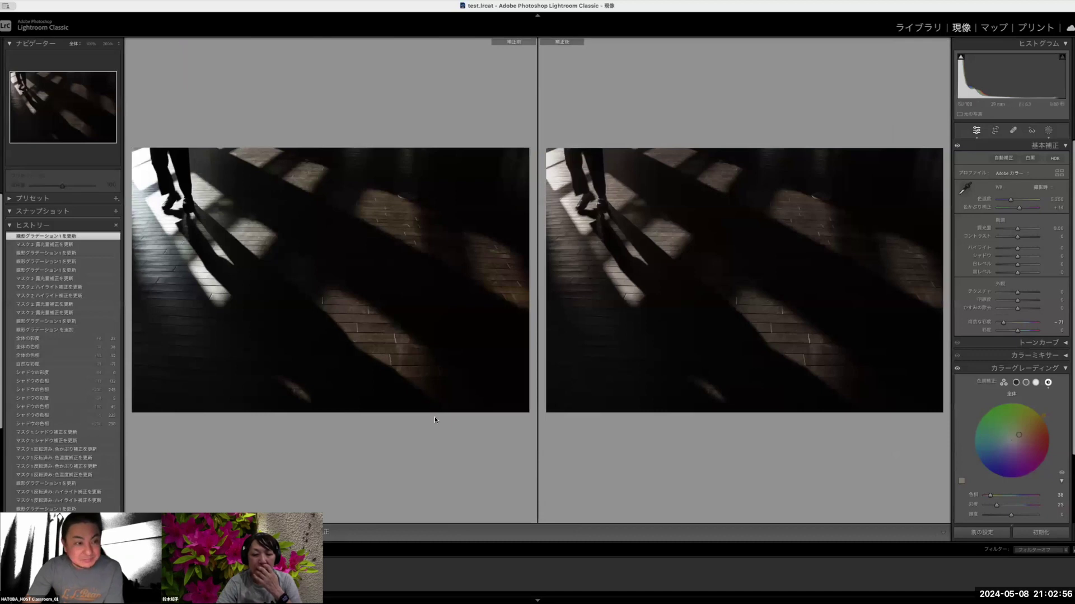
left_click(167, 166)
left_click_drag(158, 163, 286, 228)
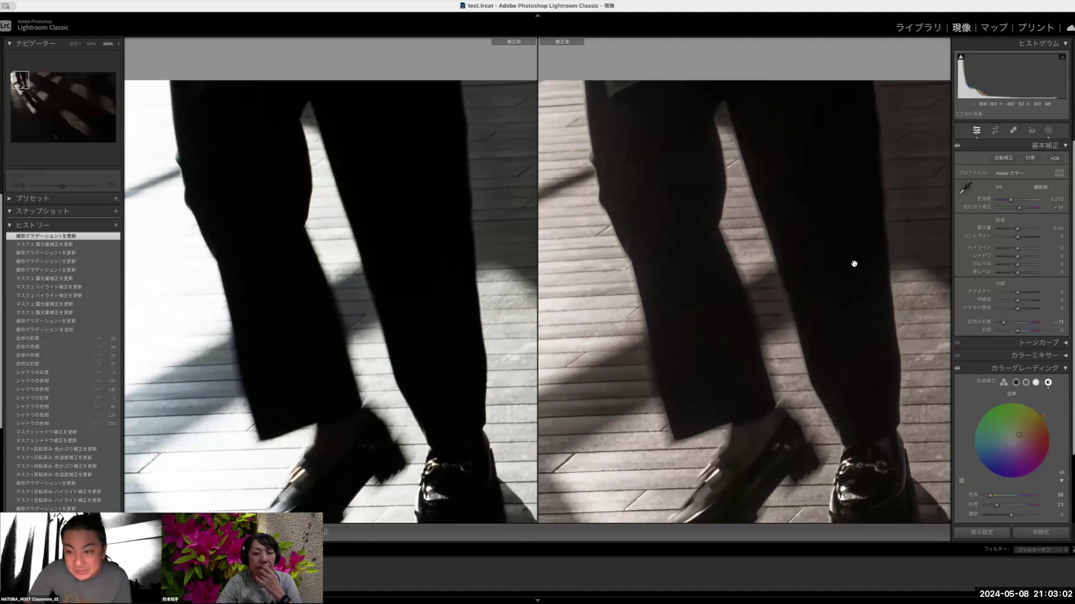
left_click(827, 262)
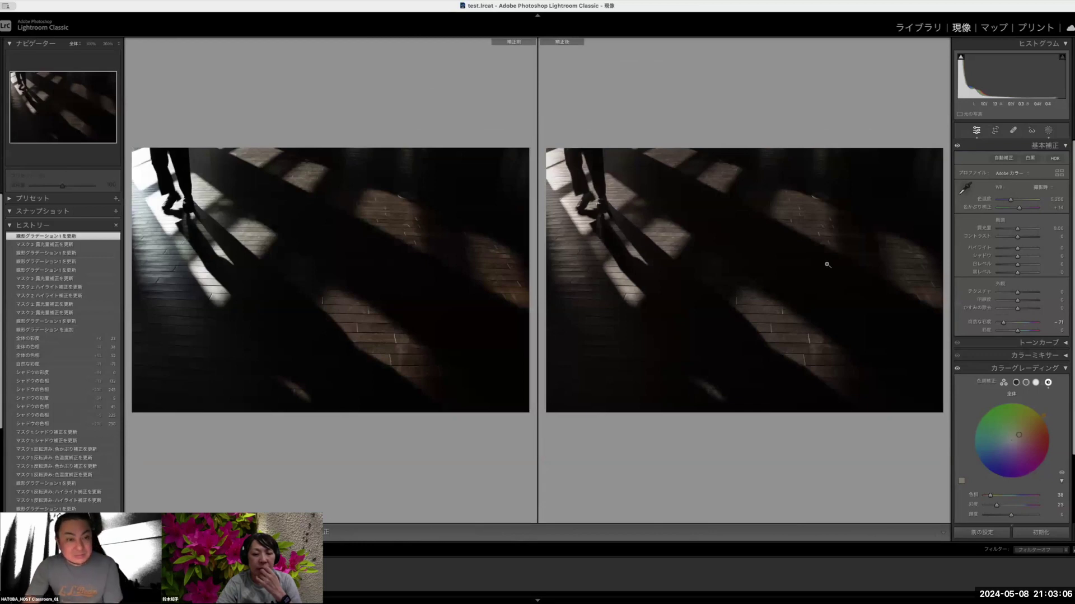
left_click(150, 244)
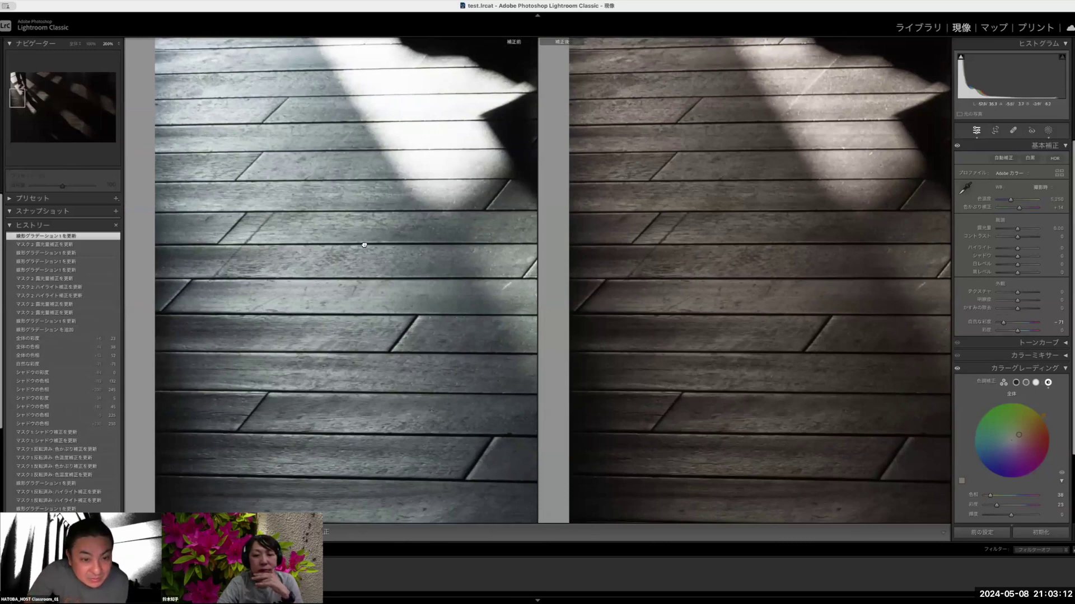
scroll(360, 244, "down", 5)
scroll(360, 245, "right", 3)
scroll(327, 133, "down", 5)
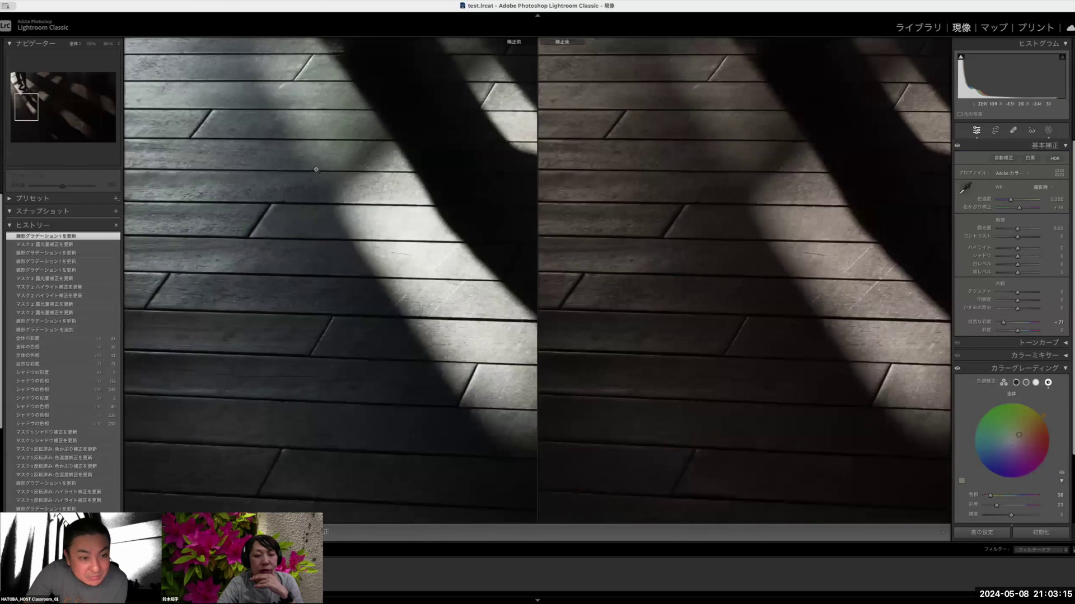
left_click(316, 169)
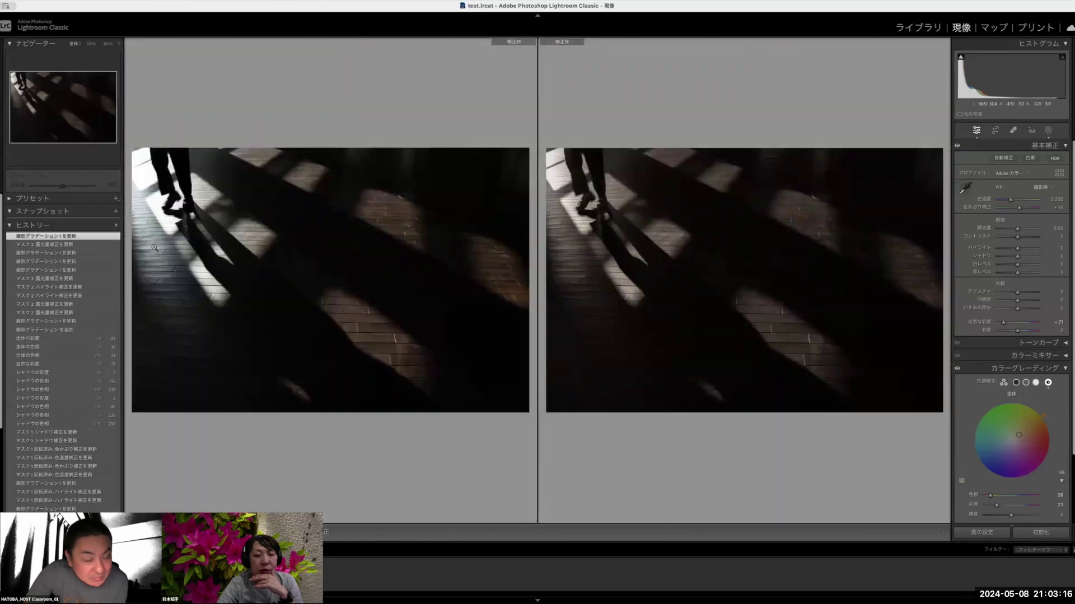
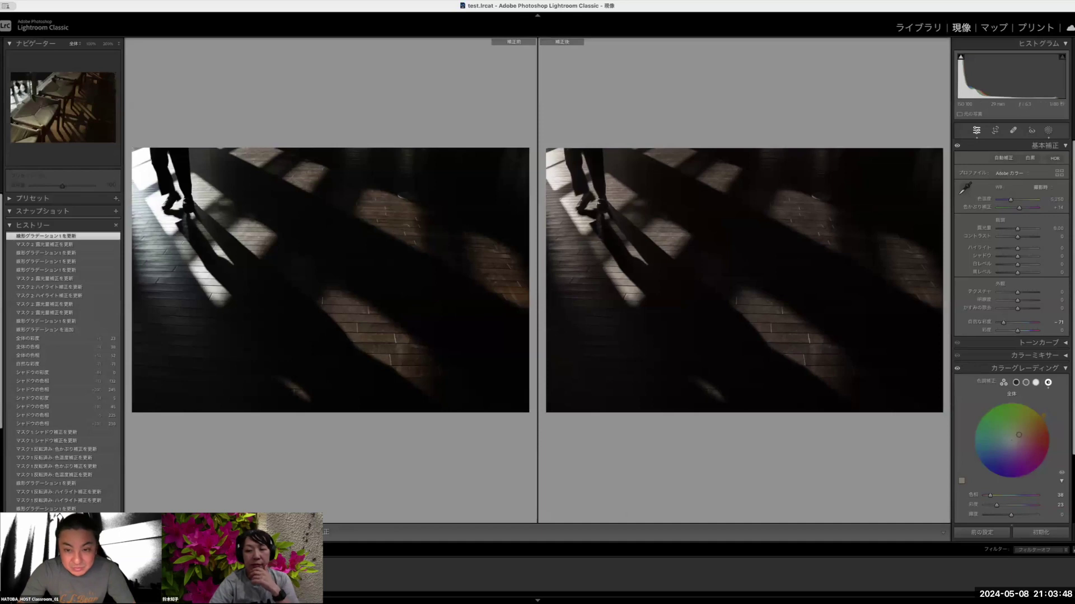
- Open the photo of the woven-seat chairs and return from the before/after comparison to the single view
left_click(556, 561)
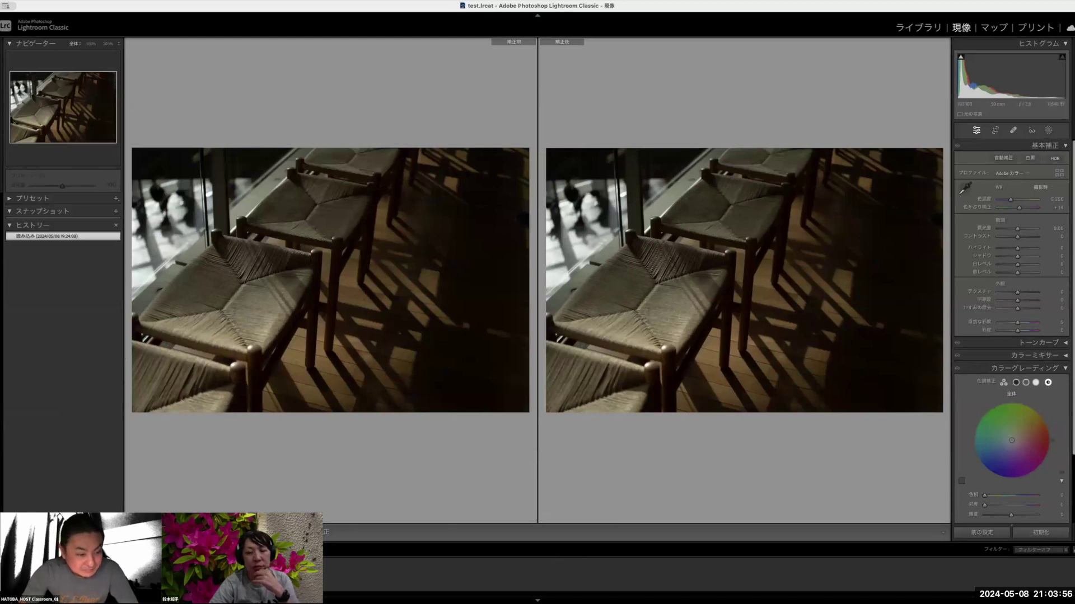
key("y")
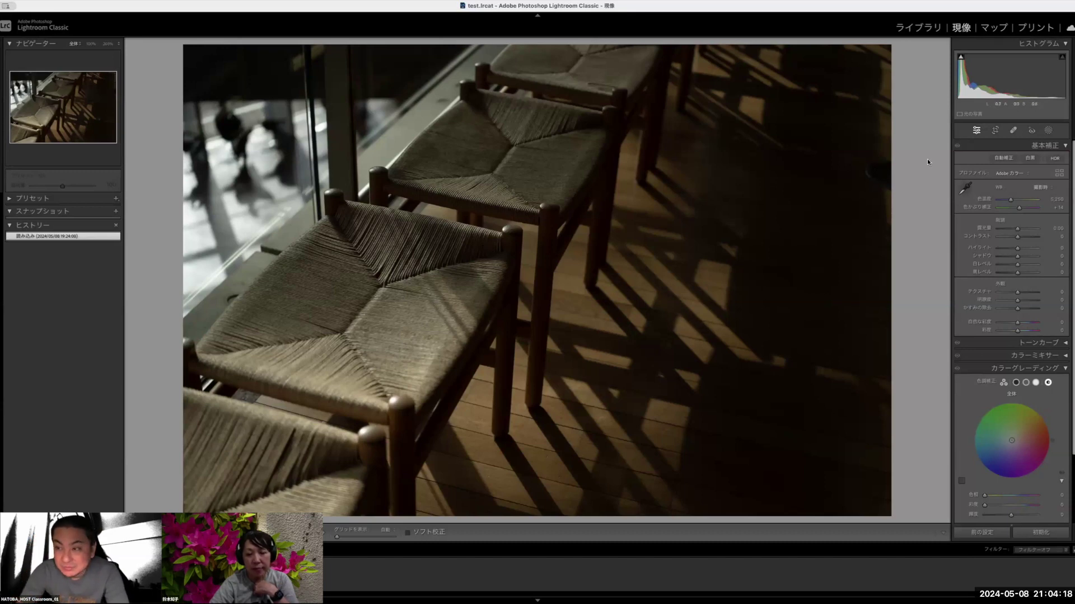
left_click(1048, 131)
left_click(1049, 131)
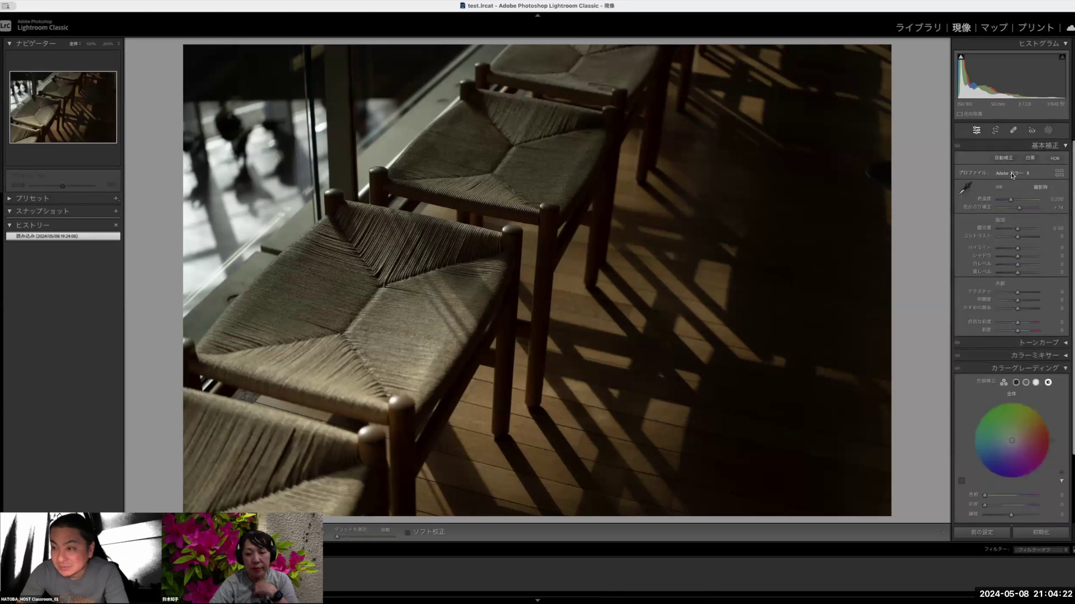
- Open the full profile browser for the woven-chairs photo and find the Artistic profile group
left_click(1021, 175)
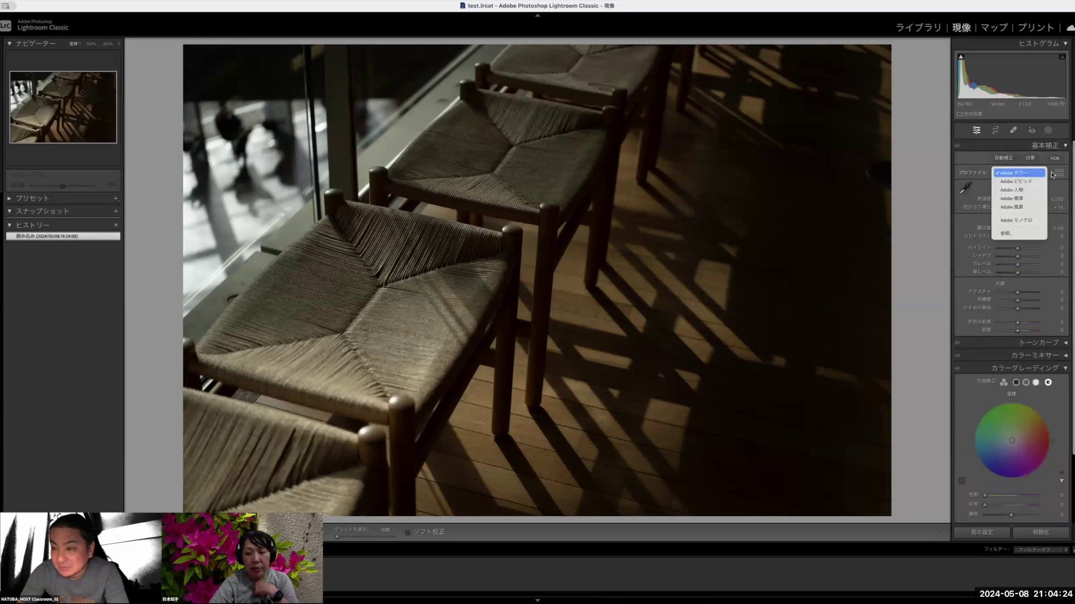
left_click(1006, 233)
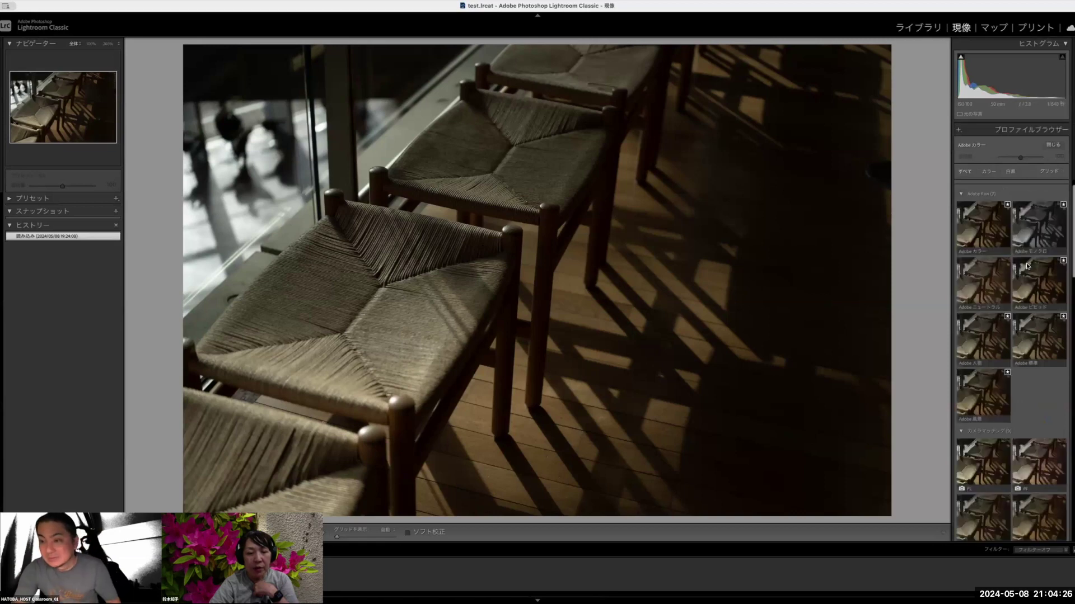
scroll(1028, 264, "down", 8)
scroll(1028, 260, "down", 3)
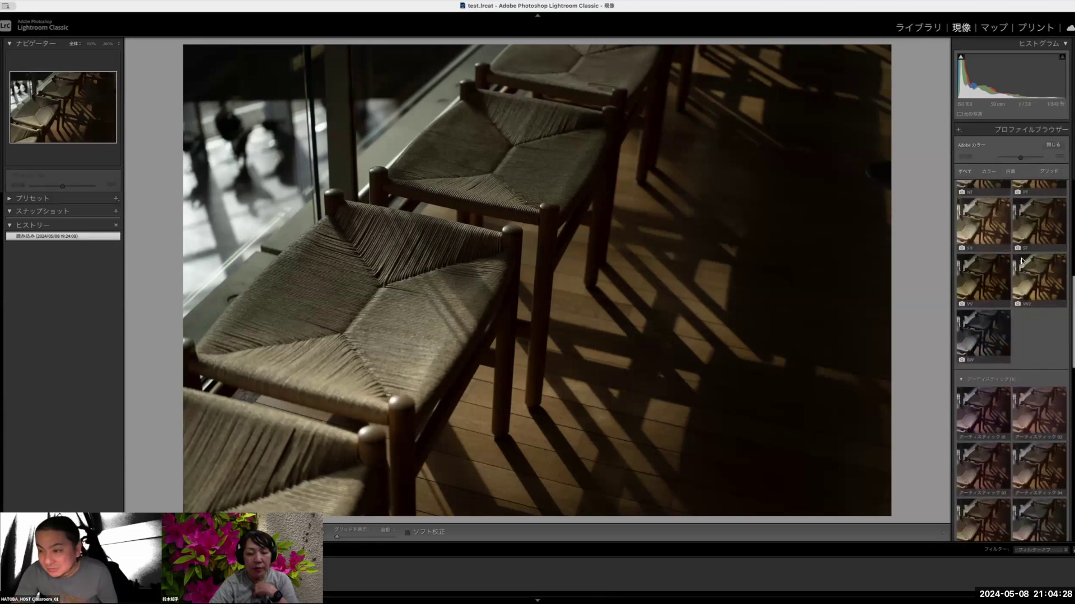
- Try the Artistic 01, 02, 03 and 04 profiles on the woven-chairs photo
left_click(989, 278)
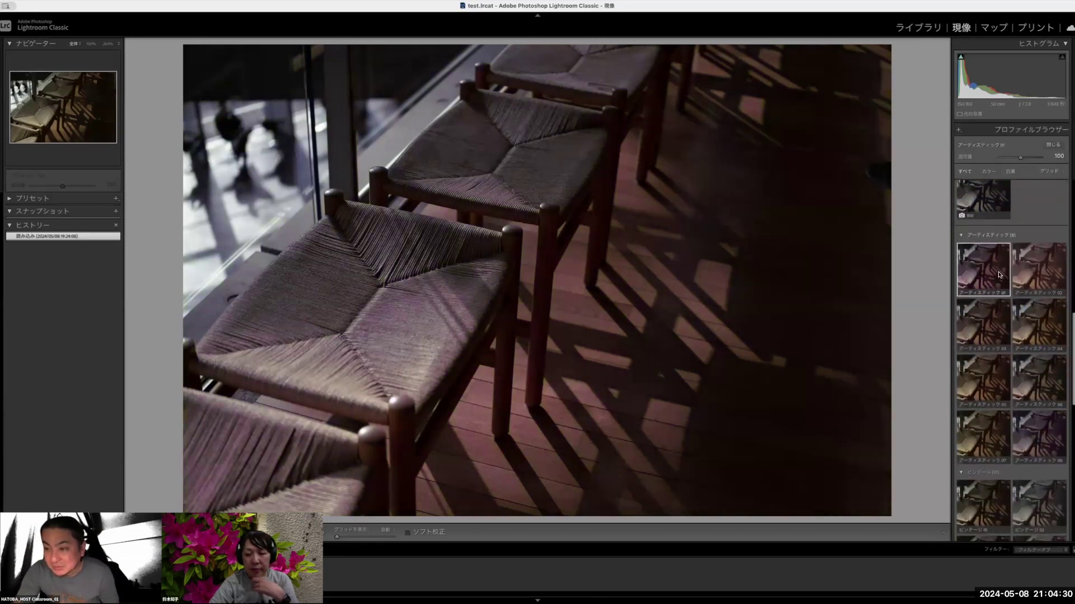
left_click(1038, 273)
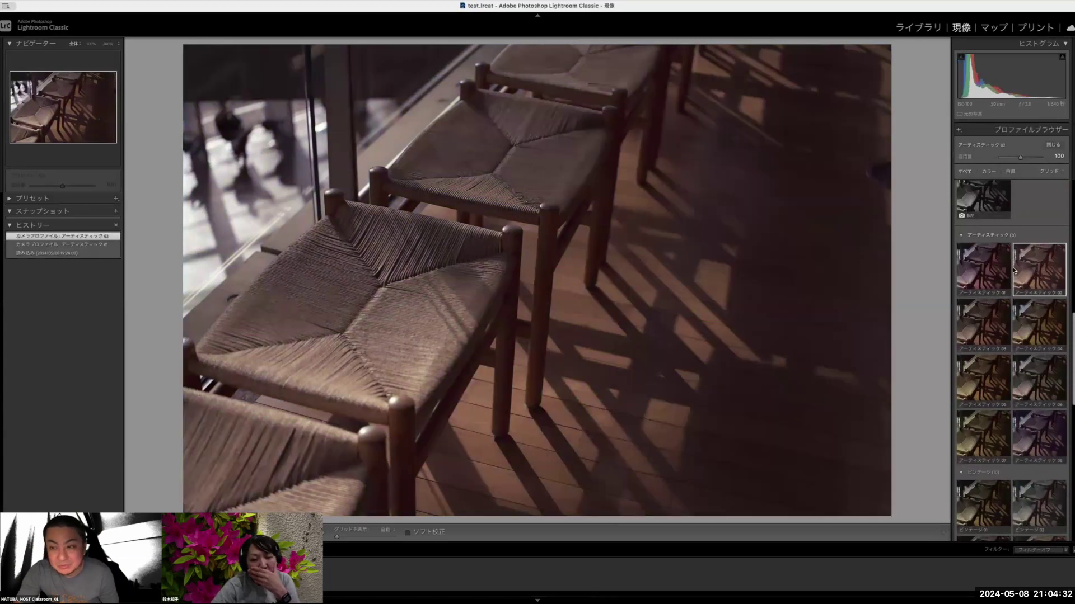
left_click(985, 268)
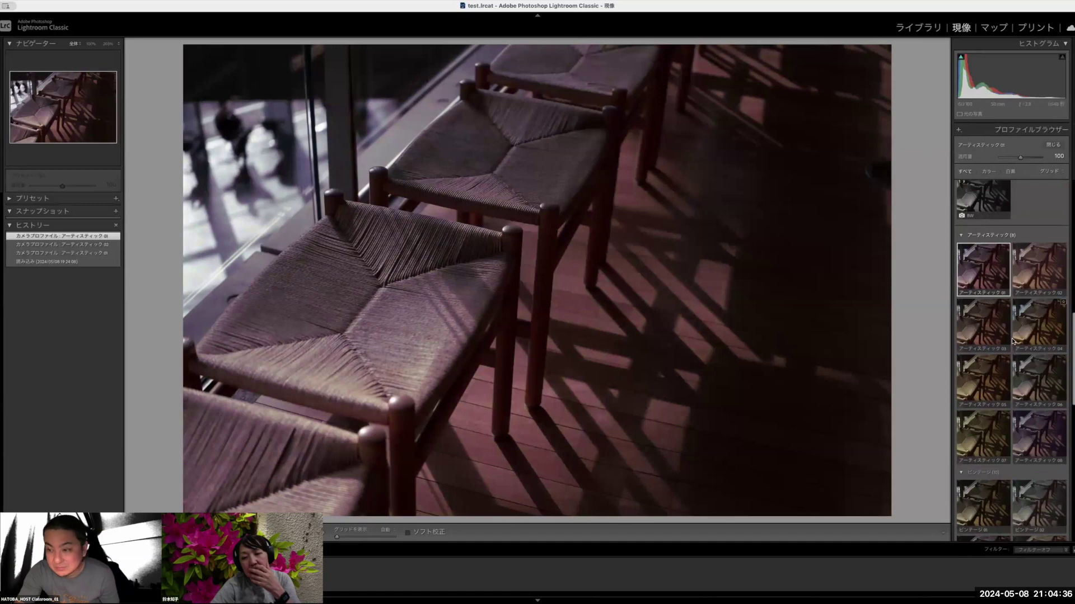
left_click(984, 330)
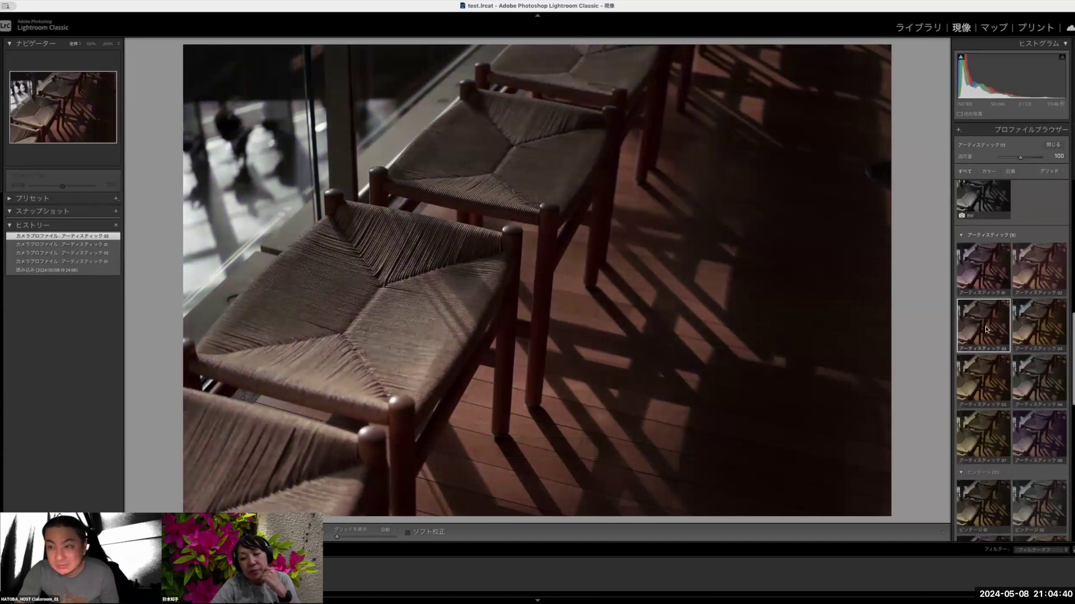
scroll(985, 333, "down", 3)
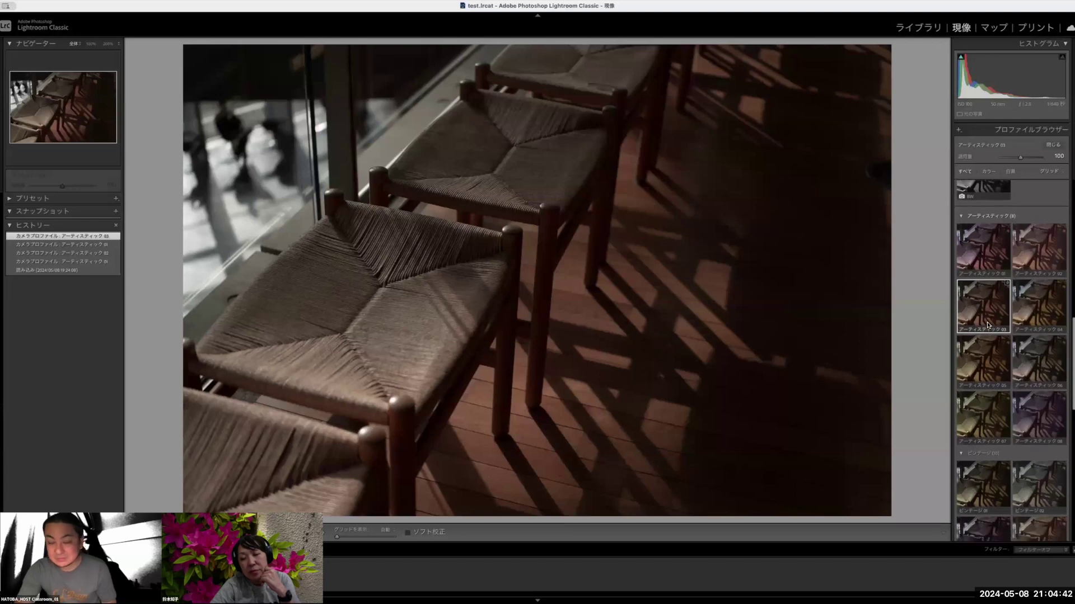
left_click(1040, 312)
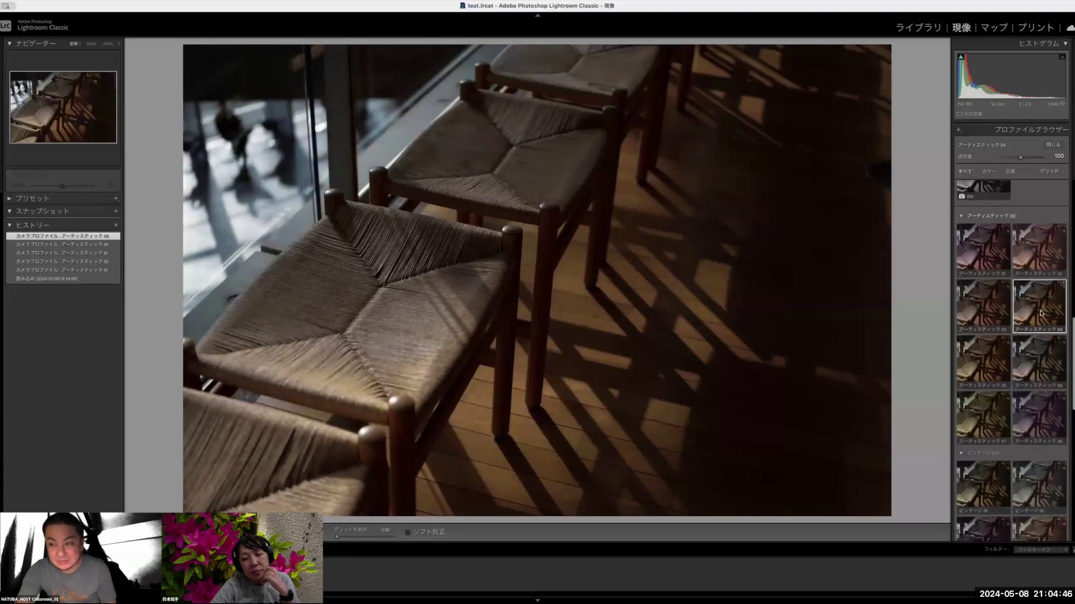
- Preview the remaining Artistic profiles and the Vintage and Modern groups on the photo to compare their color and contrast
scroll(1041, 313, "down", 3)
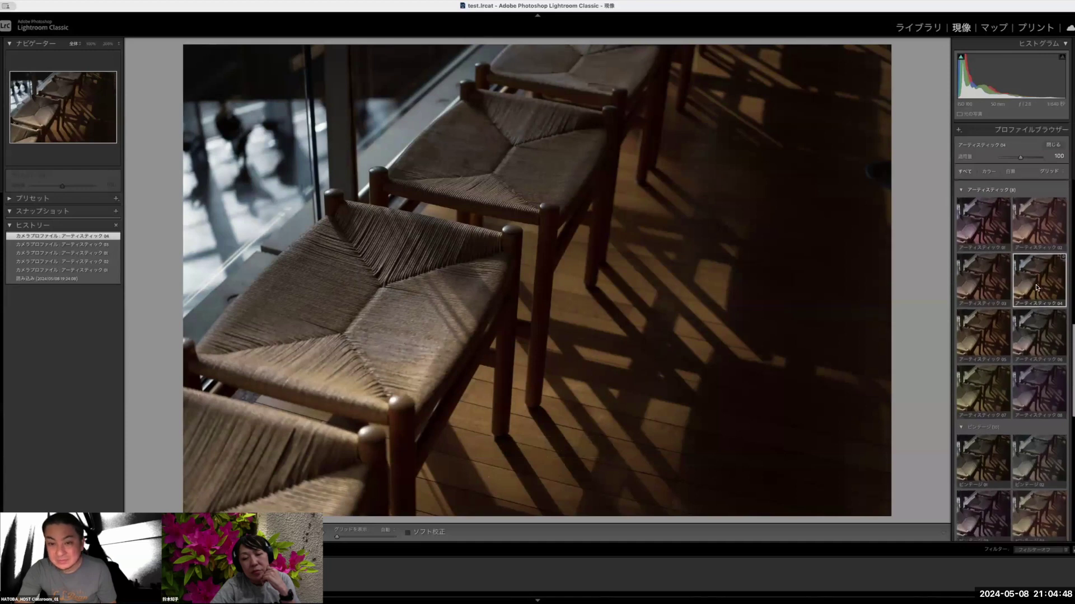
scroll(1044, 284, "down", 1)
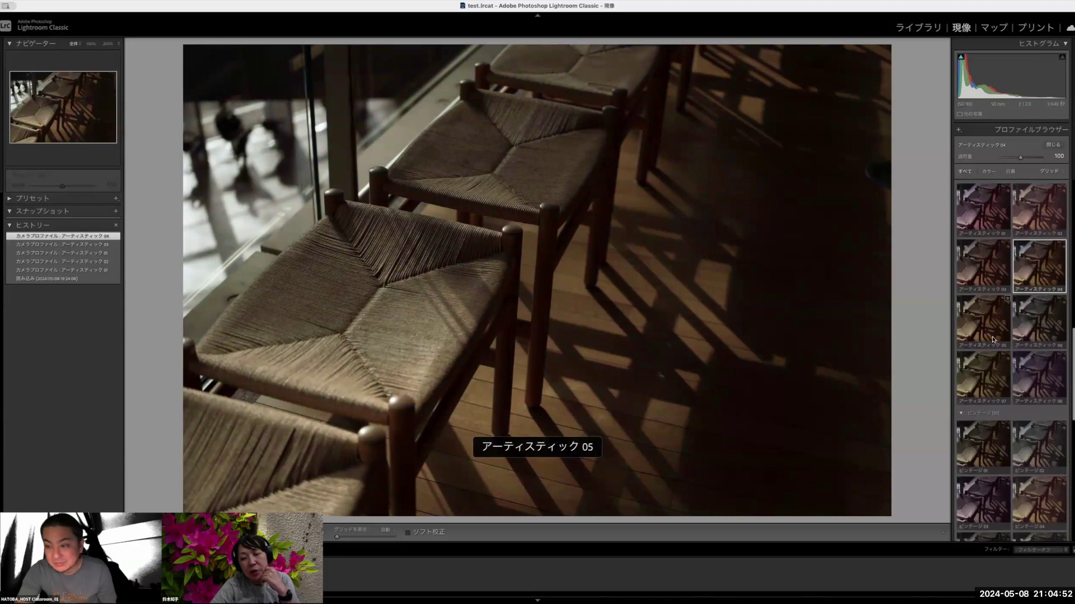
scroll(1040, 371, "down", 5)
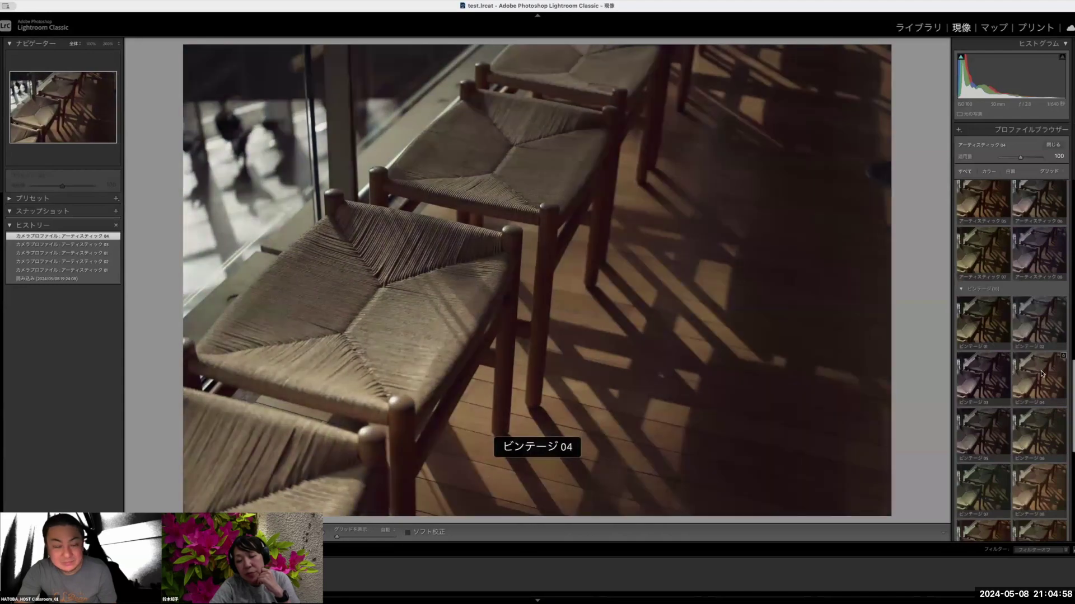
scroll(1042, 374, "down", 1)
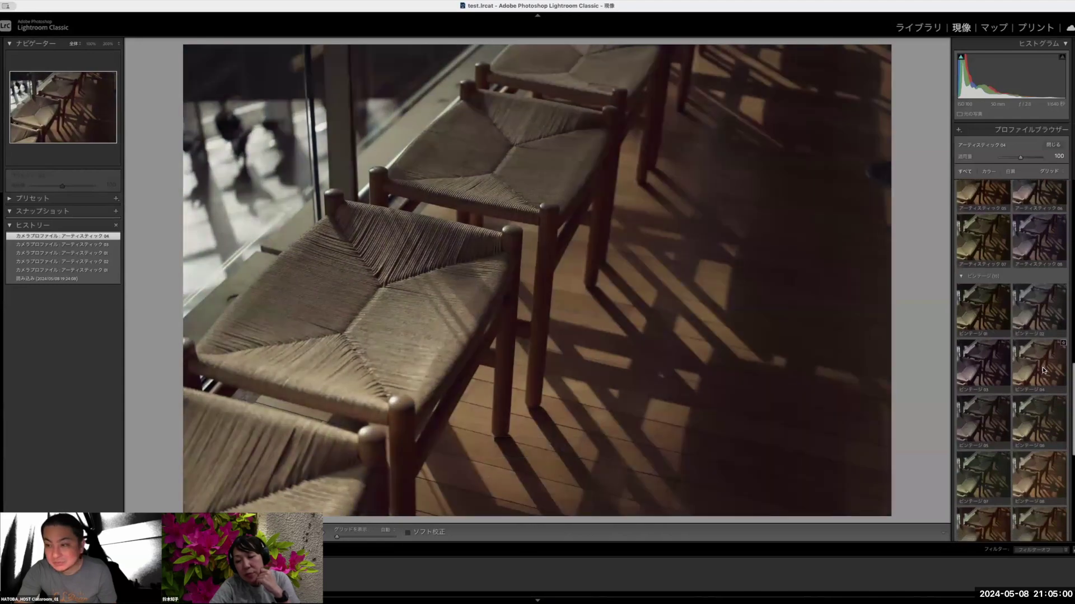
scroll(1043, 370, "up", 6)
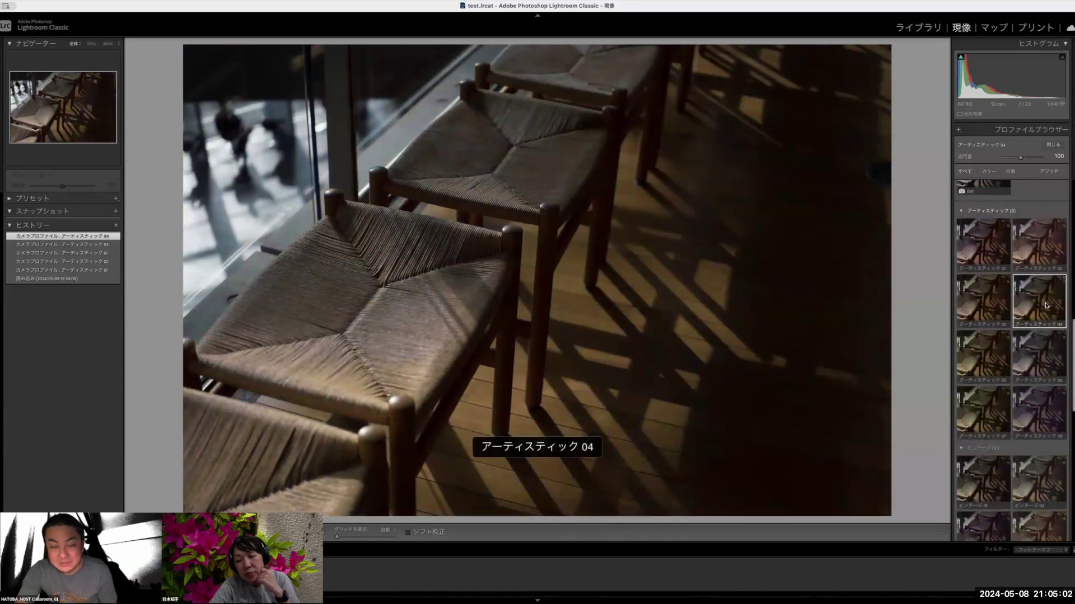
scroll(1046, 306, "down", 8)
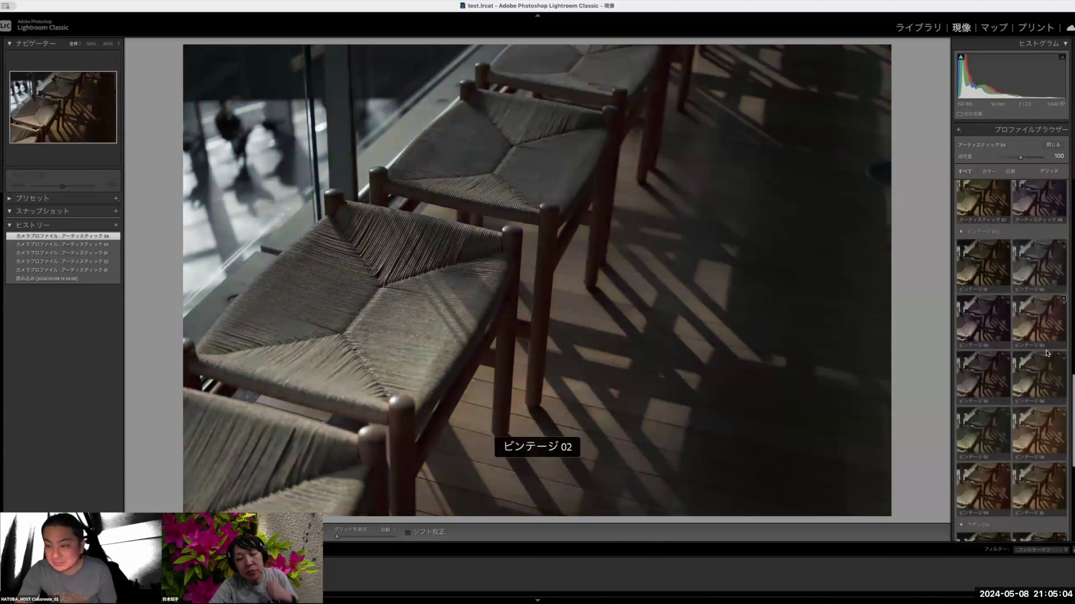
scroll(1045, 358, "down", 5)
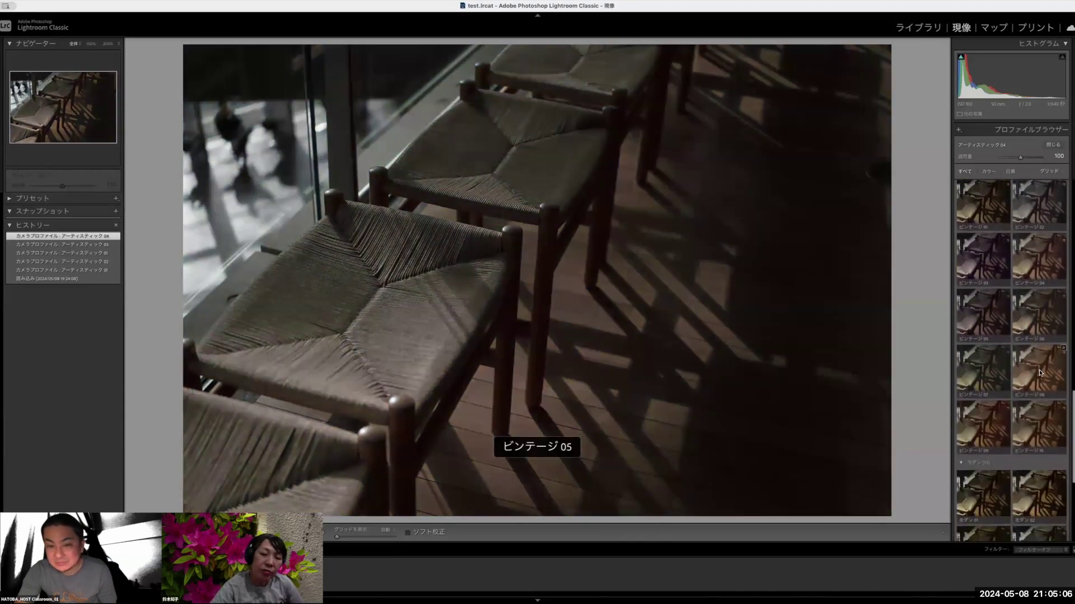
scroll(1038, 369, "down", 2)
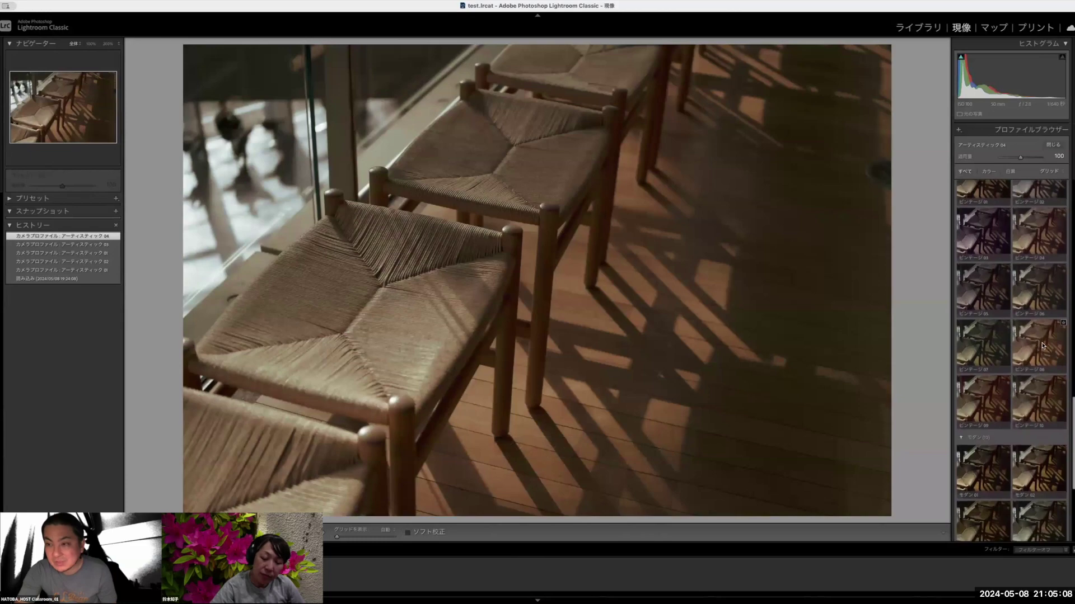
scroll(1043, 346, "down", 2)
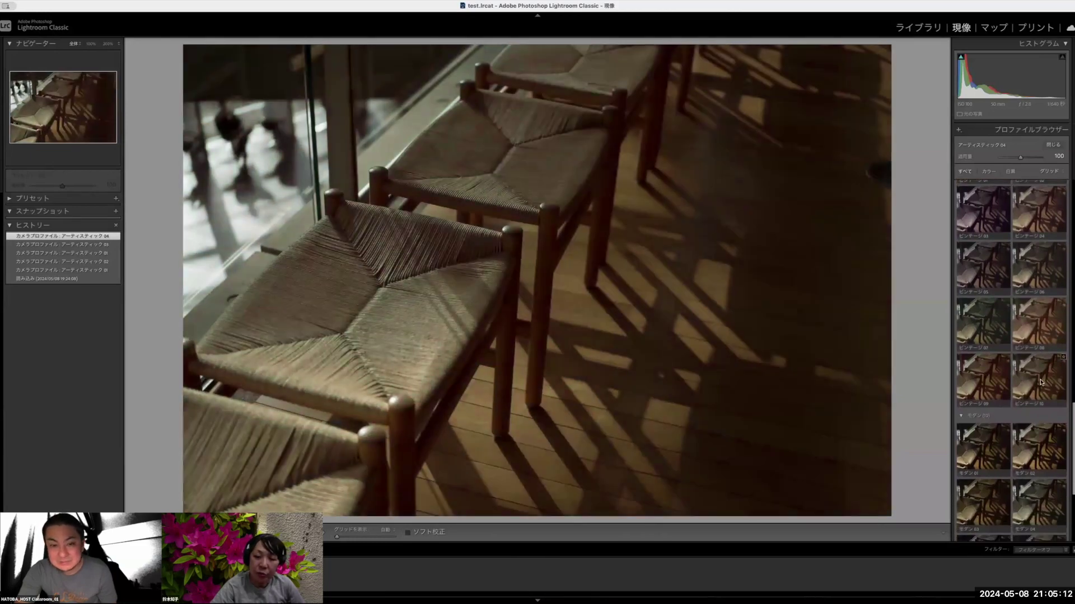
scroll(1040, 380, "down", 6)
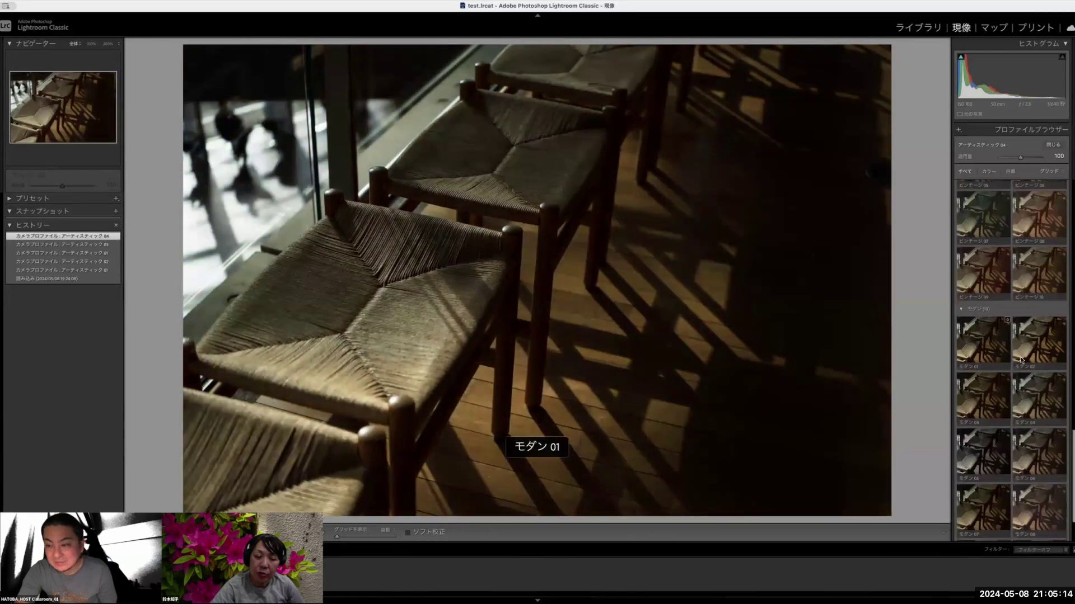
scroll(1020, 361, "down", 4)
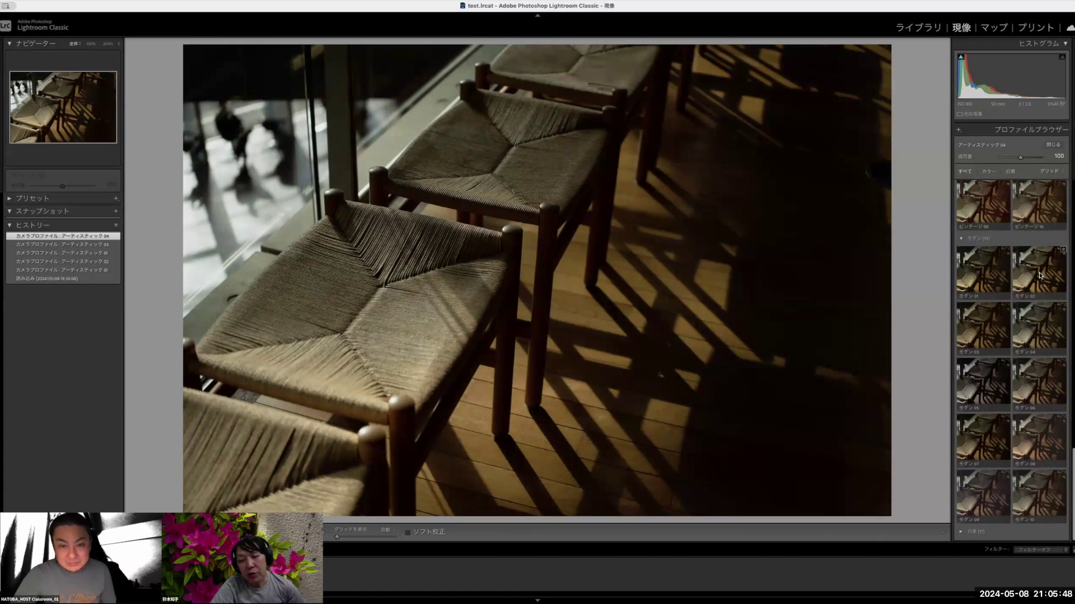
- Apply the Modern 02 profile and return from the profile browser to the basic adjustments
left_click(1039, 275)
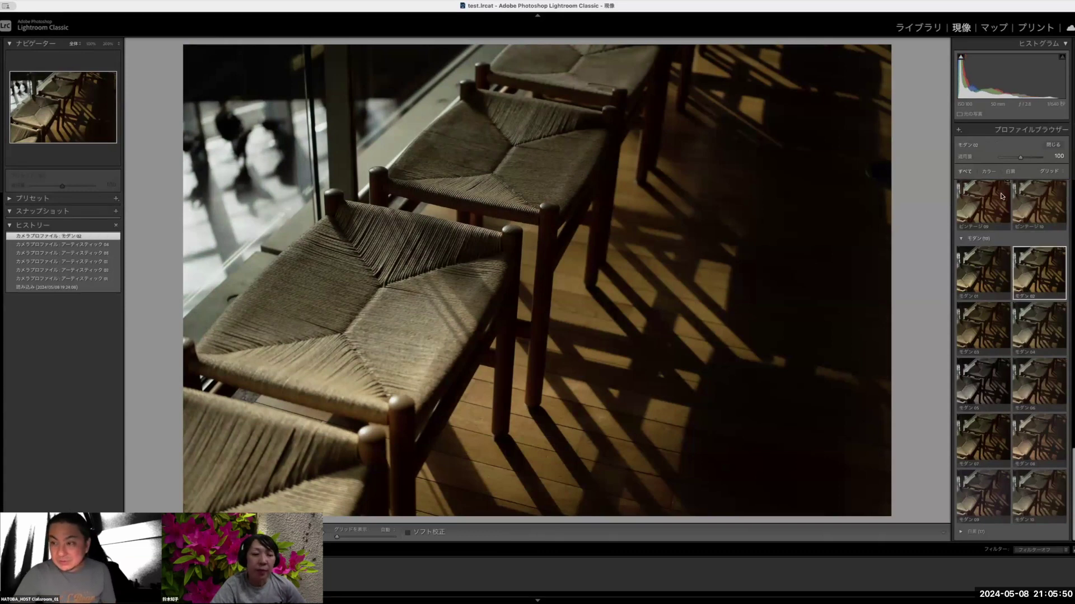
left_click(1052, 147)
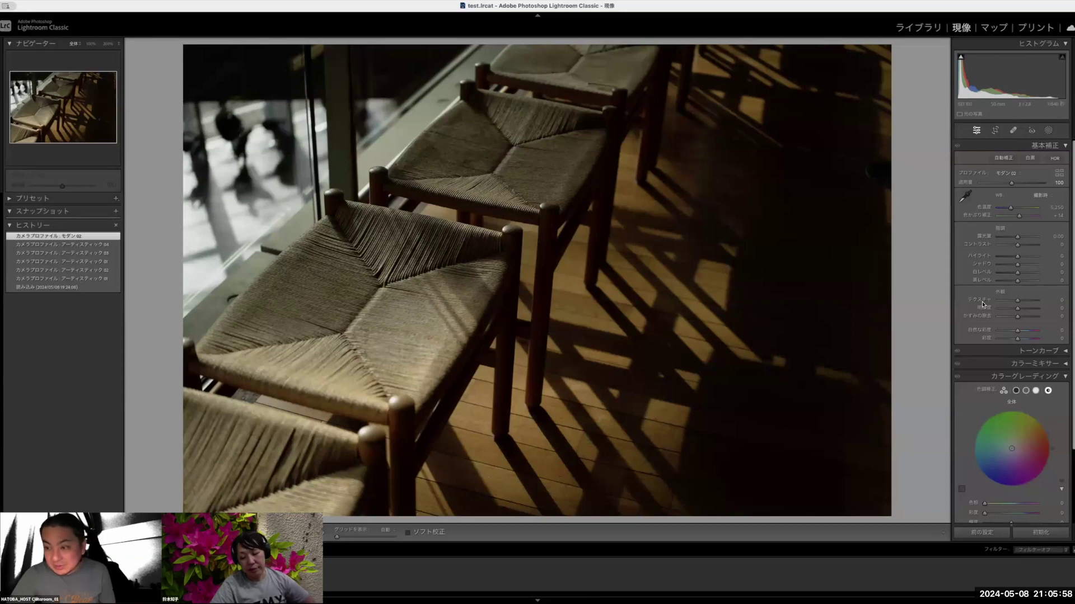
scroll(983, 305, "down", 1)
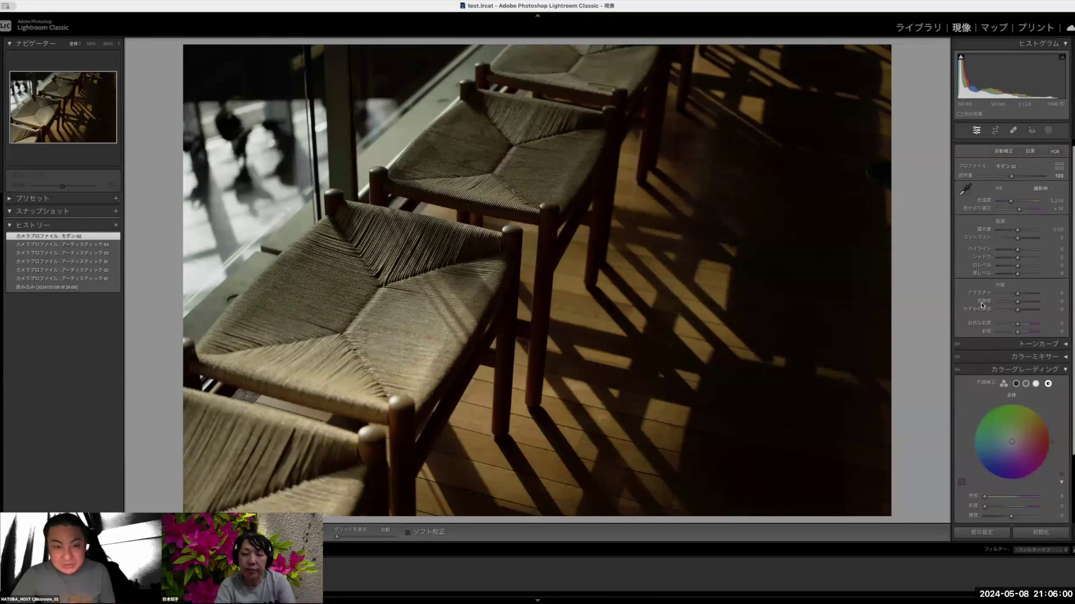
scroll(983, 305, "down", 1)
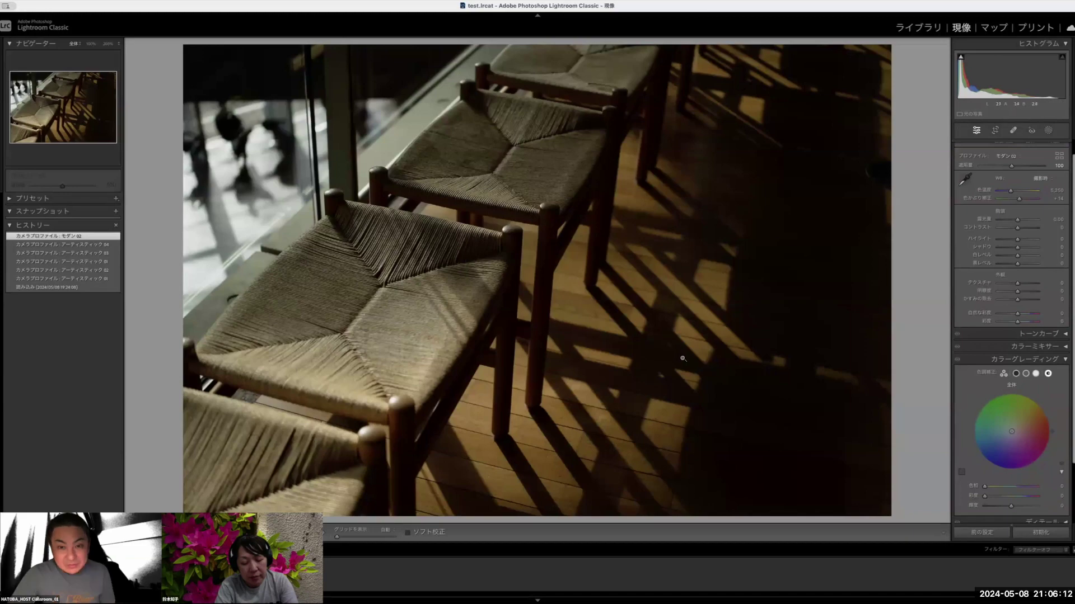
- Check the chair seats and legs up close, and raise the photo's Exposure to about +0.35
left_click(560, 226)
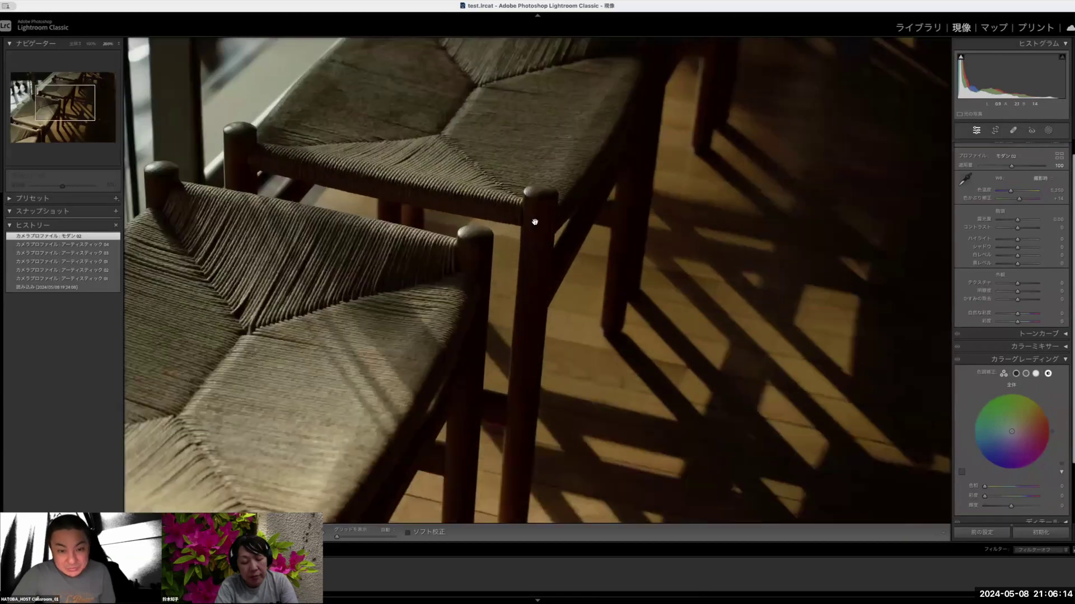
left_click(608, 180)
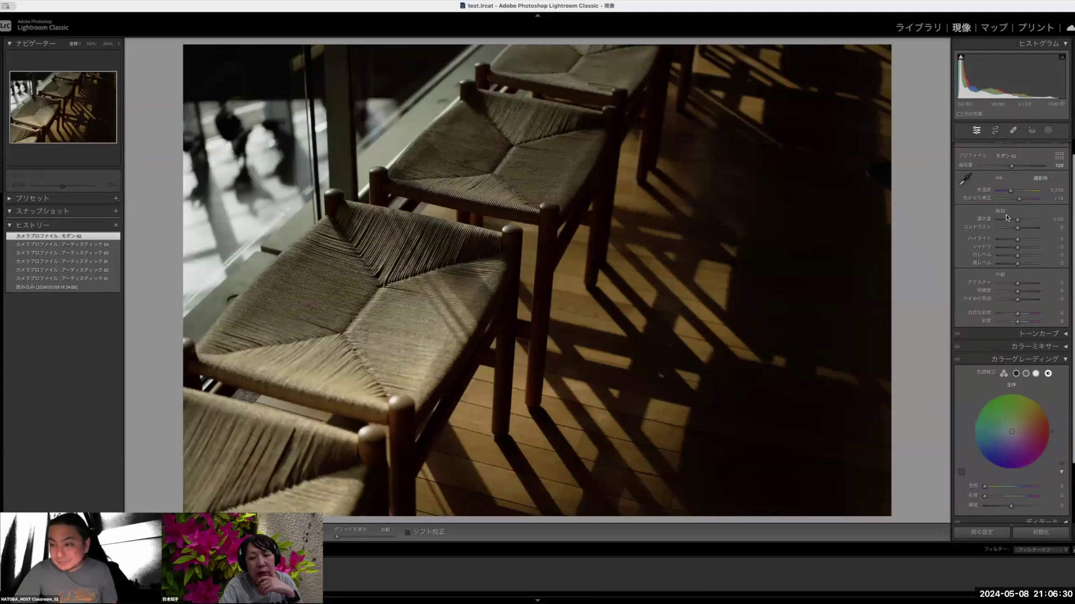
left_click_drag(1017, 222, 1019, 221)
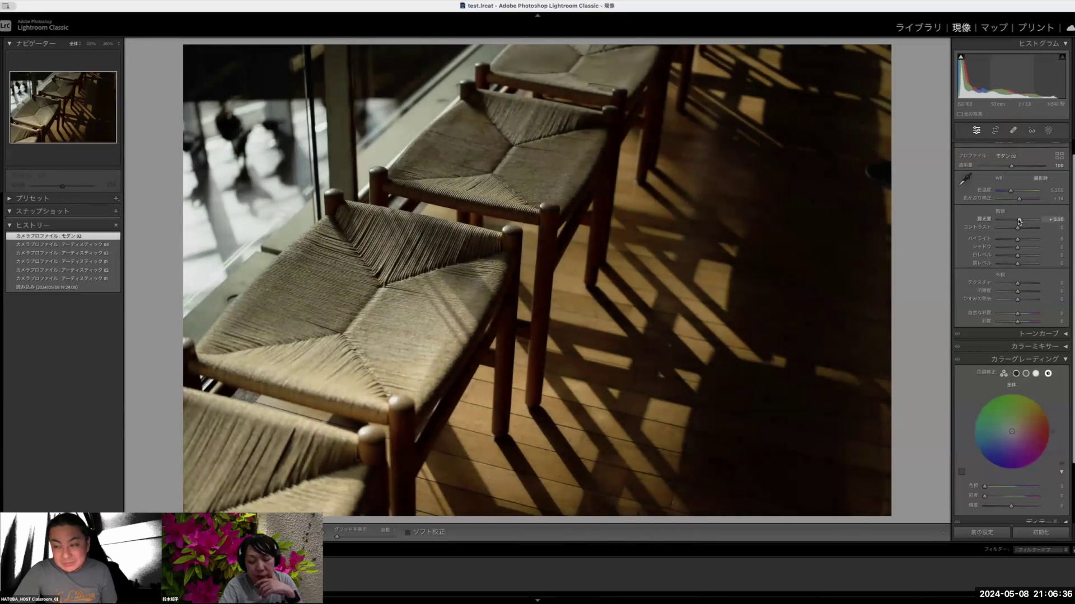
key("Up")
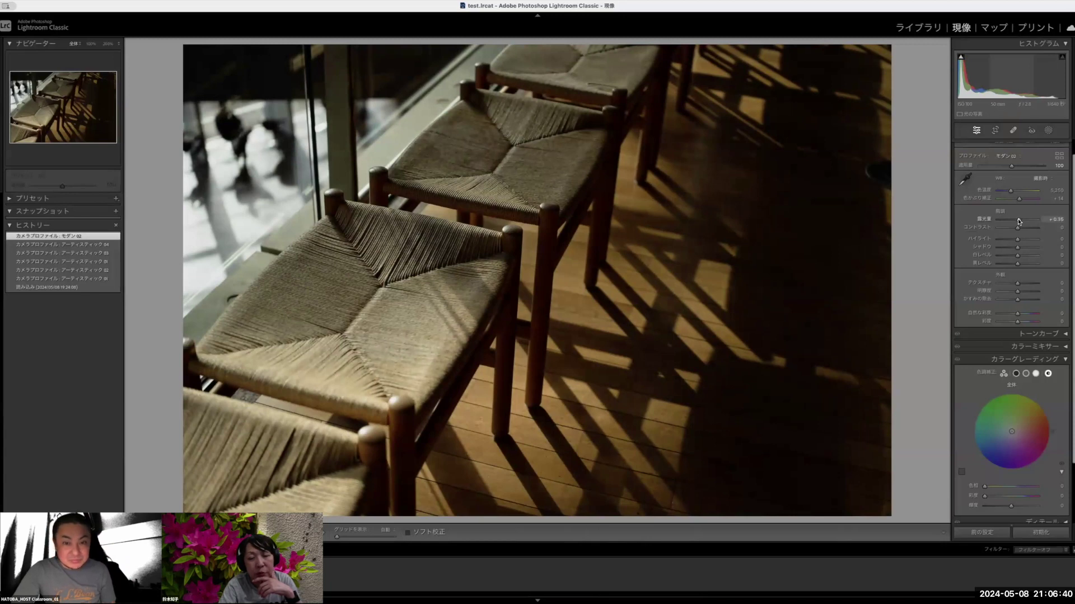
key("Up")
key("Down")
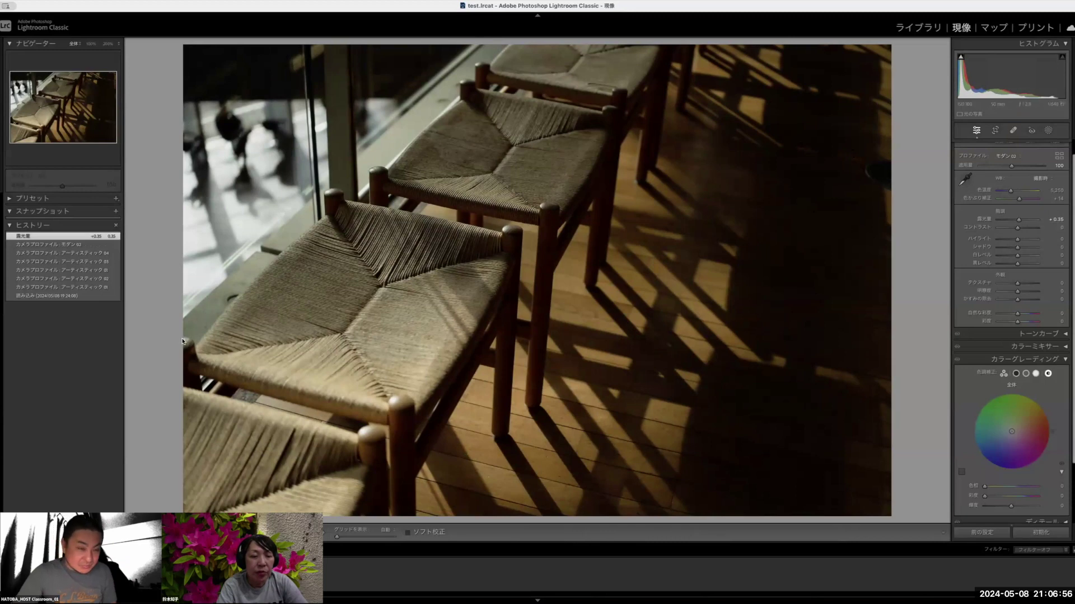
- Add a linear gradient mask running diagonally along the chair row and shift it to cover the bright window area
left_click(1048, 131)
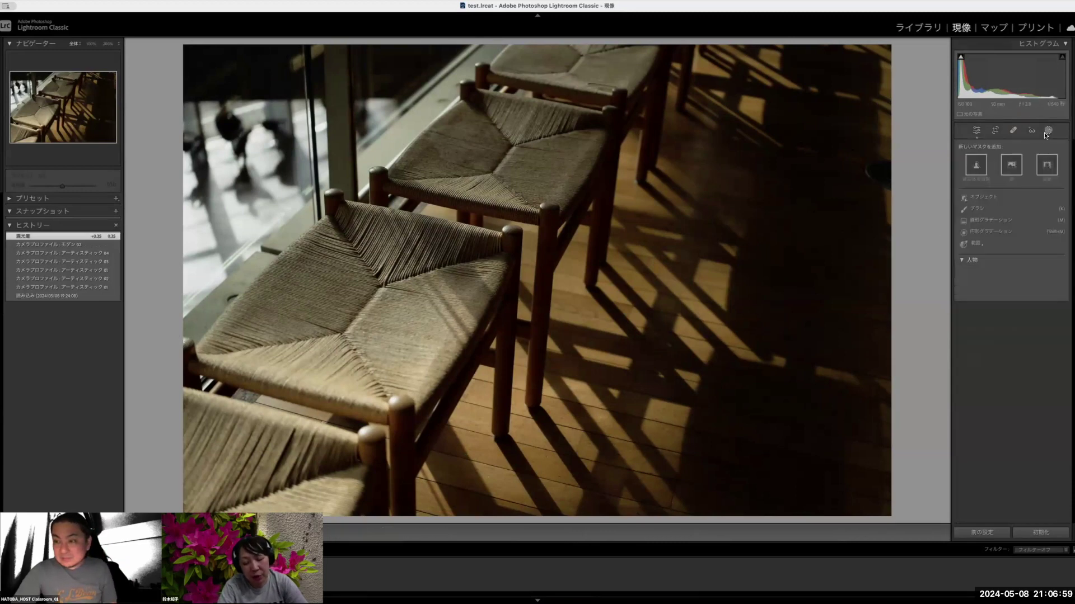
left_click(984, 222)
left_click_drag(374, 164, 443, 228)
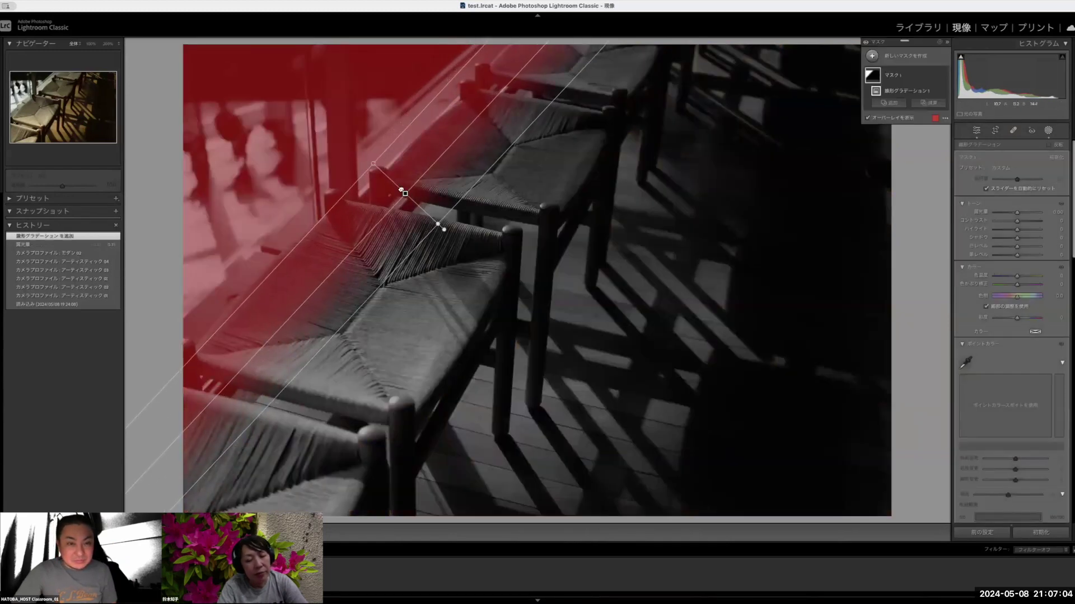
left_click_drag(402, 190, 350, 163)
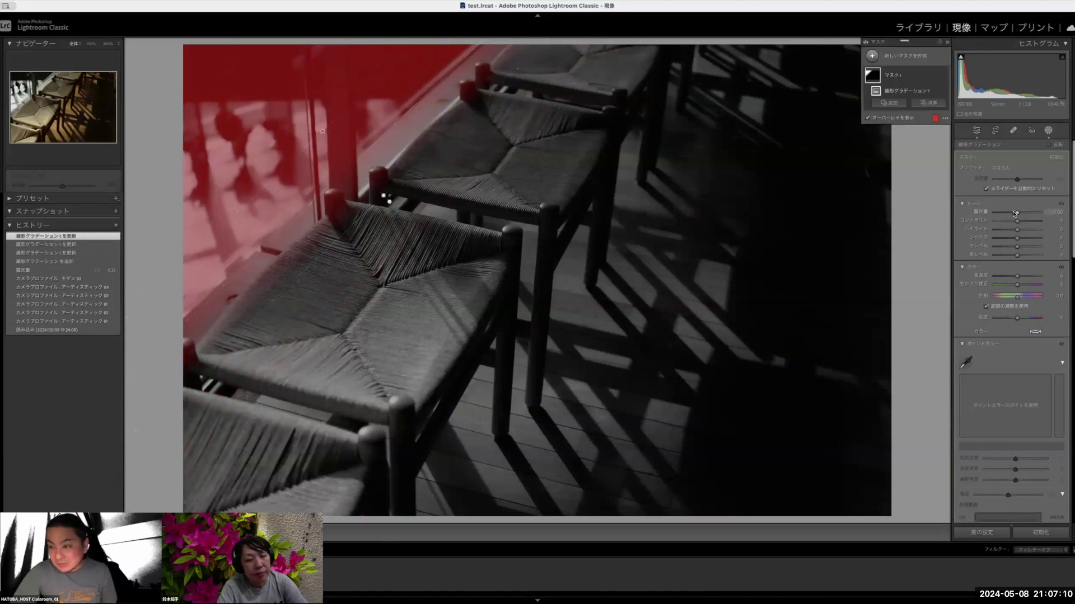
- Lower the window gradient's Exposure to about −0.66, move the gradient slightly toward the chairs, and keep its Highlights at 0
left_click_drag(1015, 213, 1015, 216)
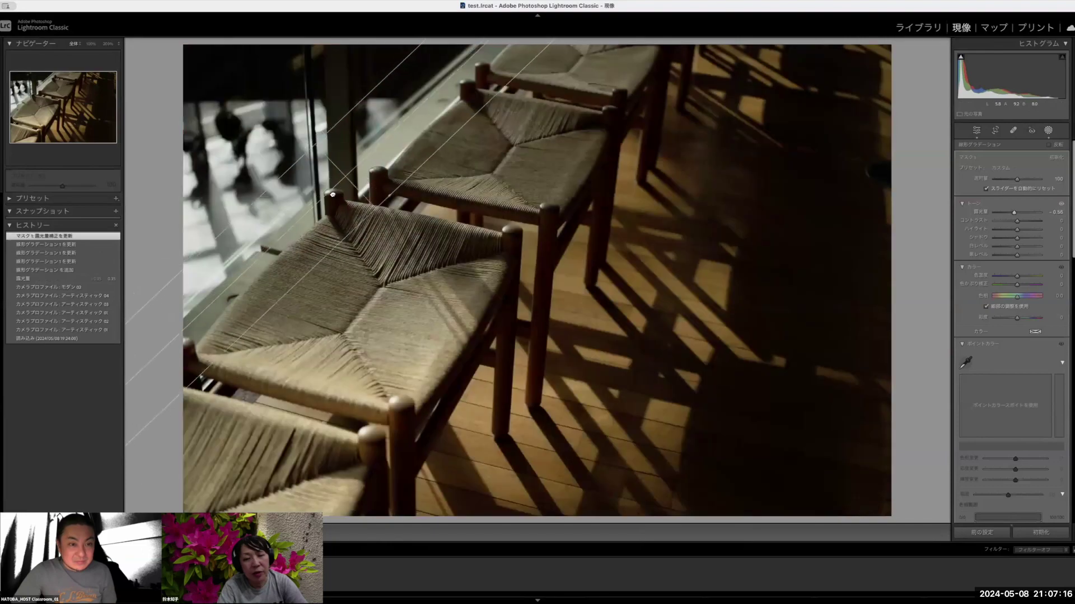
left_click_drag(332, 194, 344, 218)
left_click_drag(1013, 211, 1015, 213)
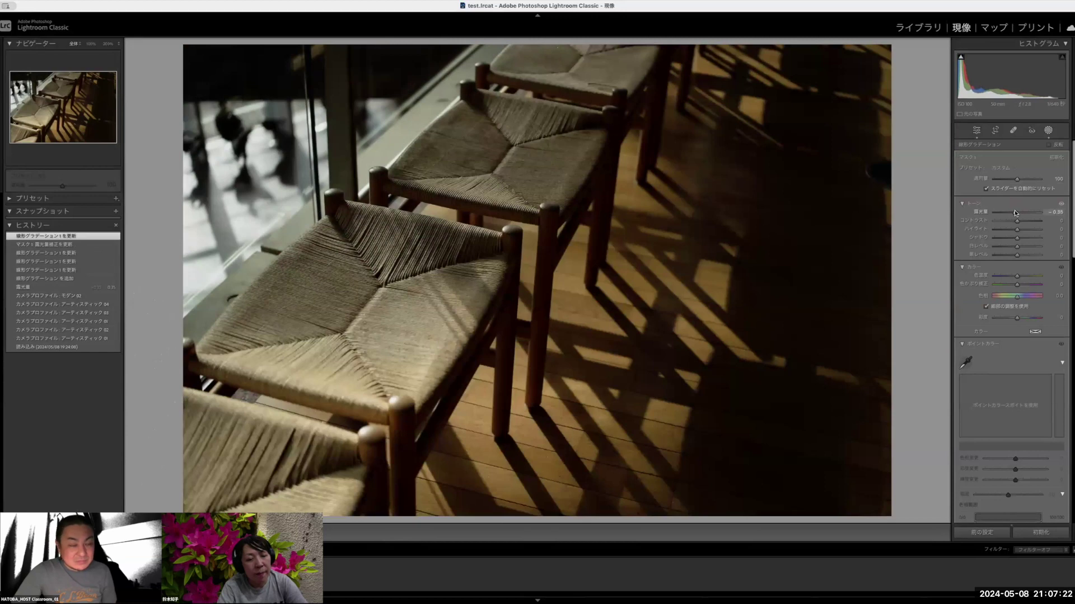
mouse_move(1014, 212)
left_mouse_down()
mouse_move(1008, 230)
mouse_move(1013, 215)
left_mouse_up()
double_click(1009, 229)
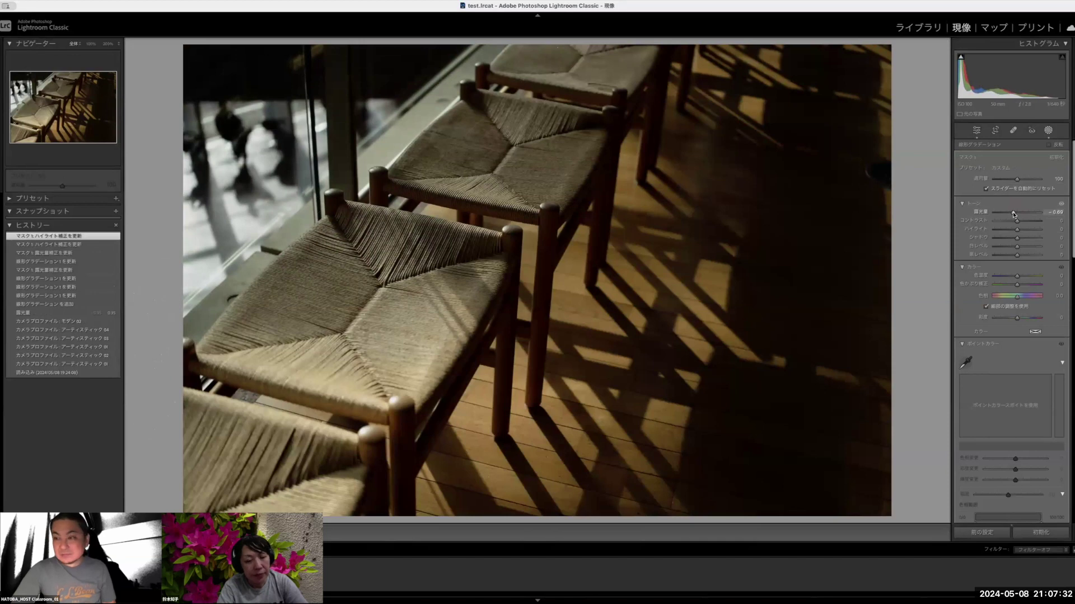
- Set the window gradient mask's Exposure to −0.60
left_click_drag(1015, 214, 1015, 214)
left_click(1052, 212)
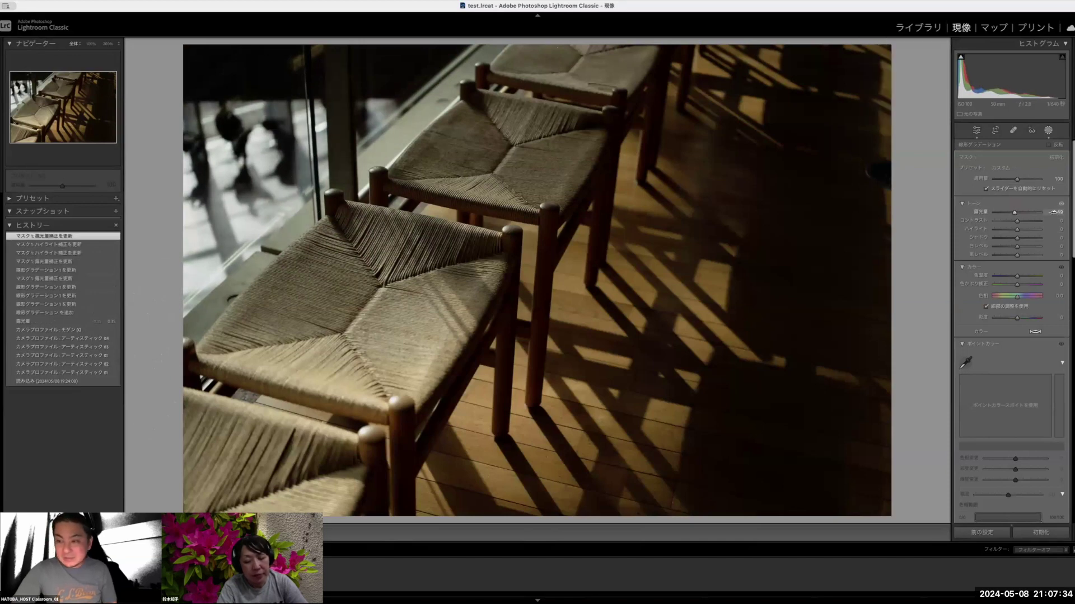
type("-0")
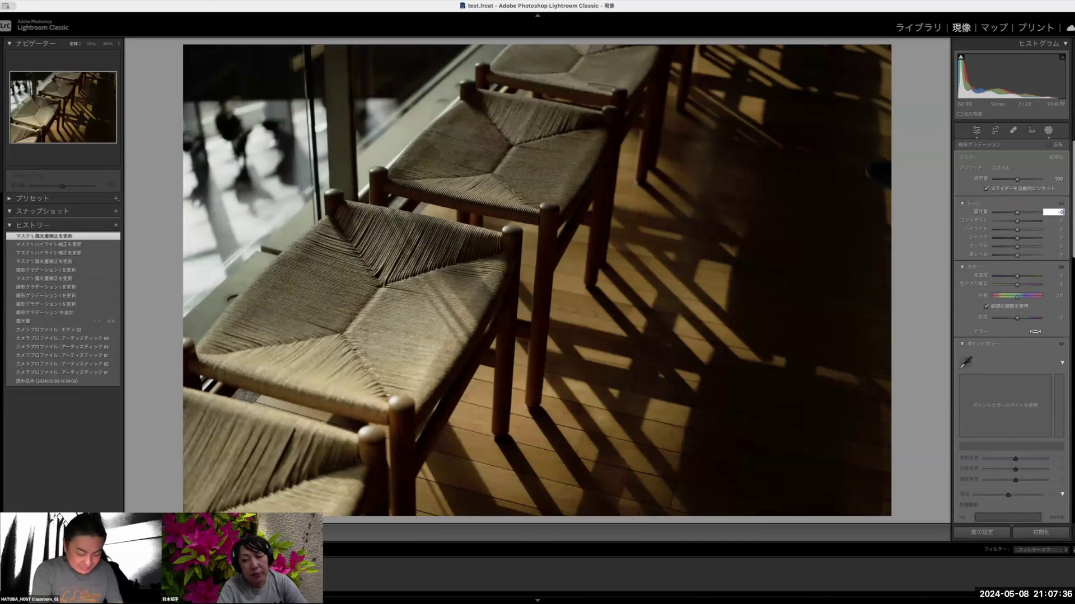
type(".5")
key("Return")
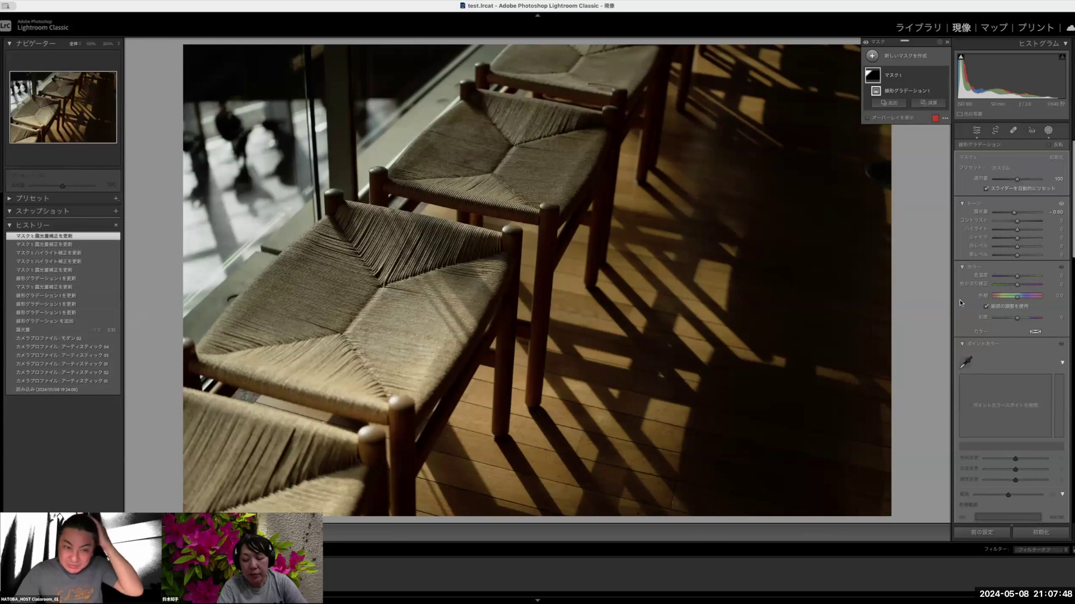
- Leave masking and compare the chairs photo before and after side by side, returning to the single view
left_click(1048, 130)
key("y")
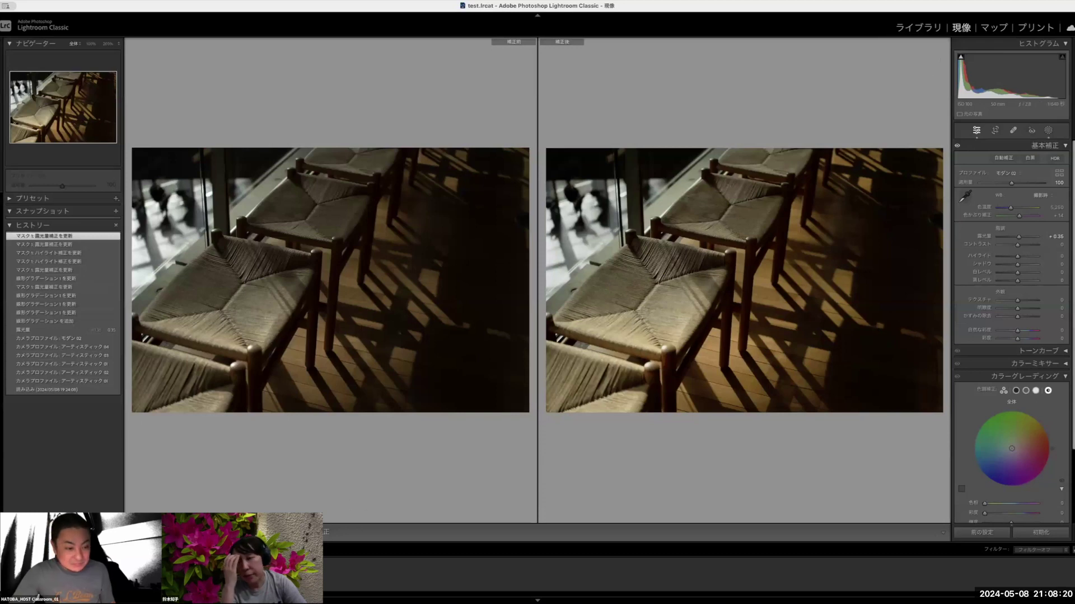
key("y")
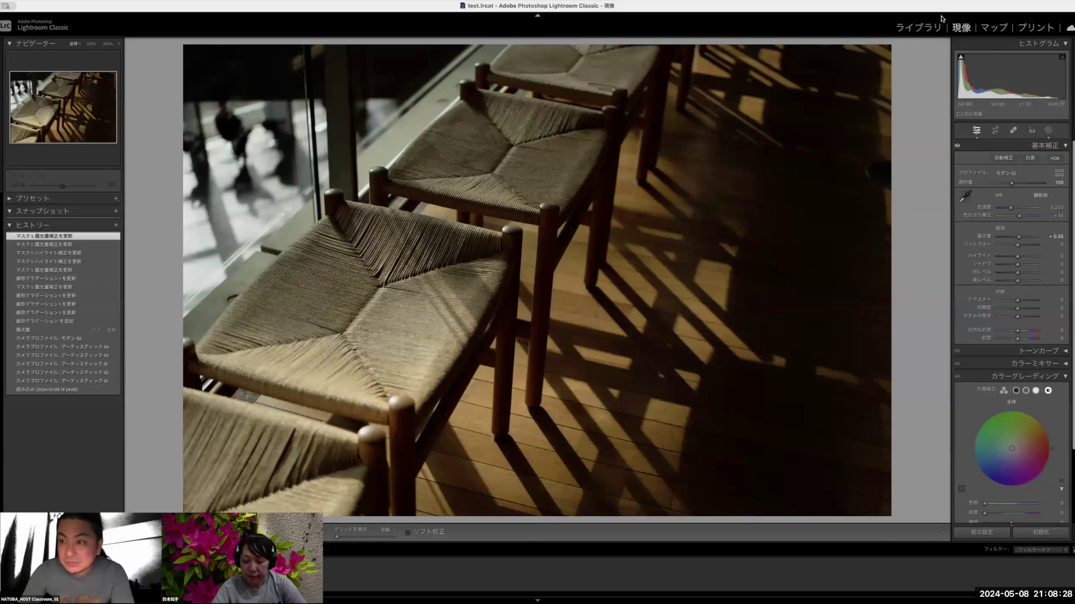
- Review the developed photos in the Library, then view the arched-window and woven-chairs photos in Develop
left_click(918, 27)
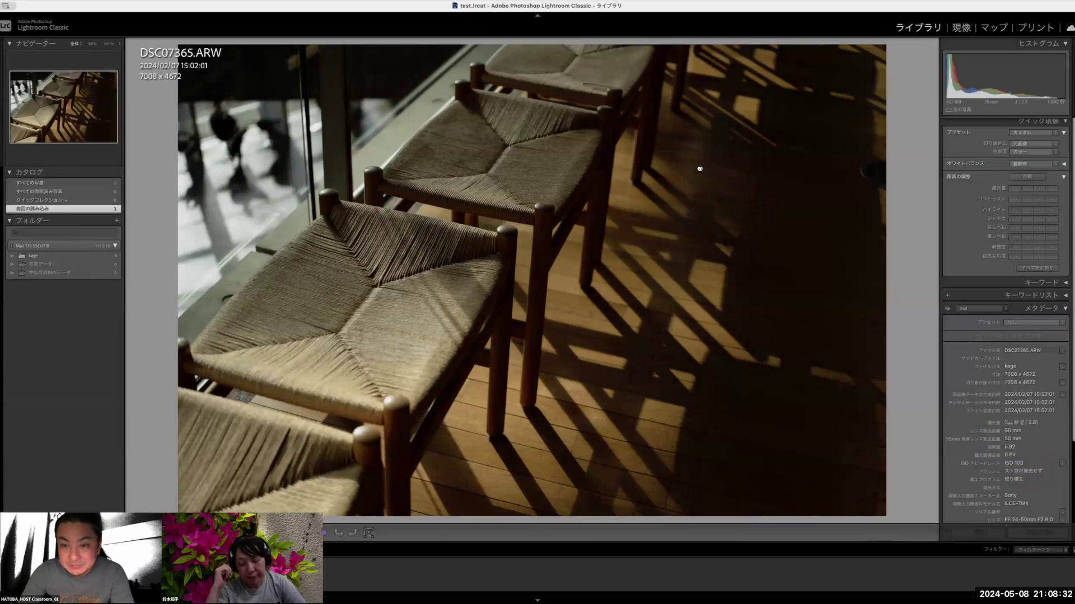
key("n")
double_click(704, 164)
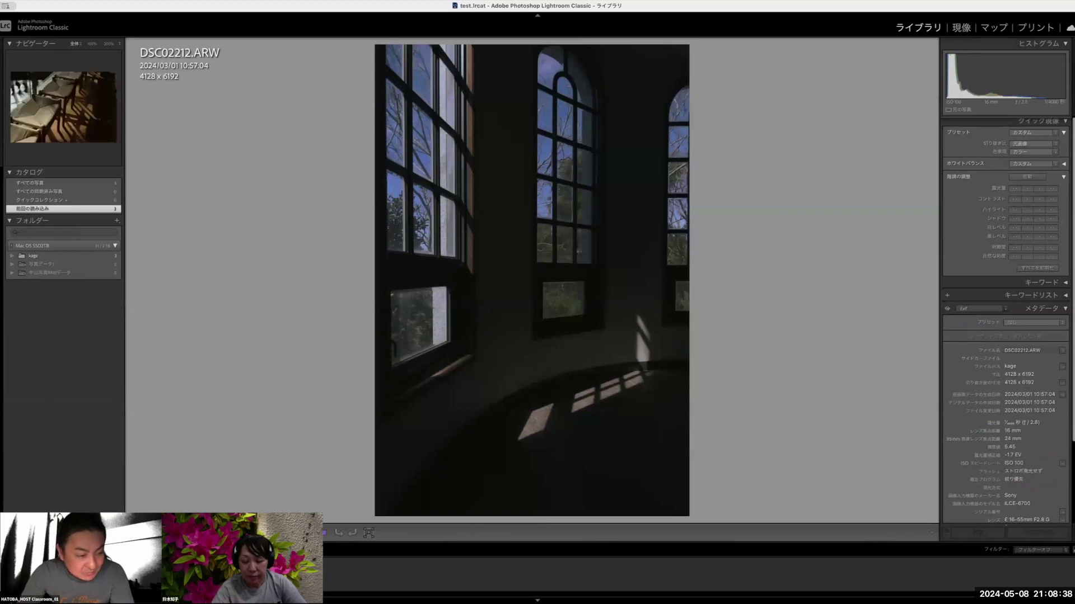
key("Left")
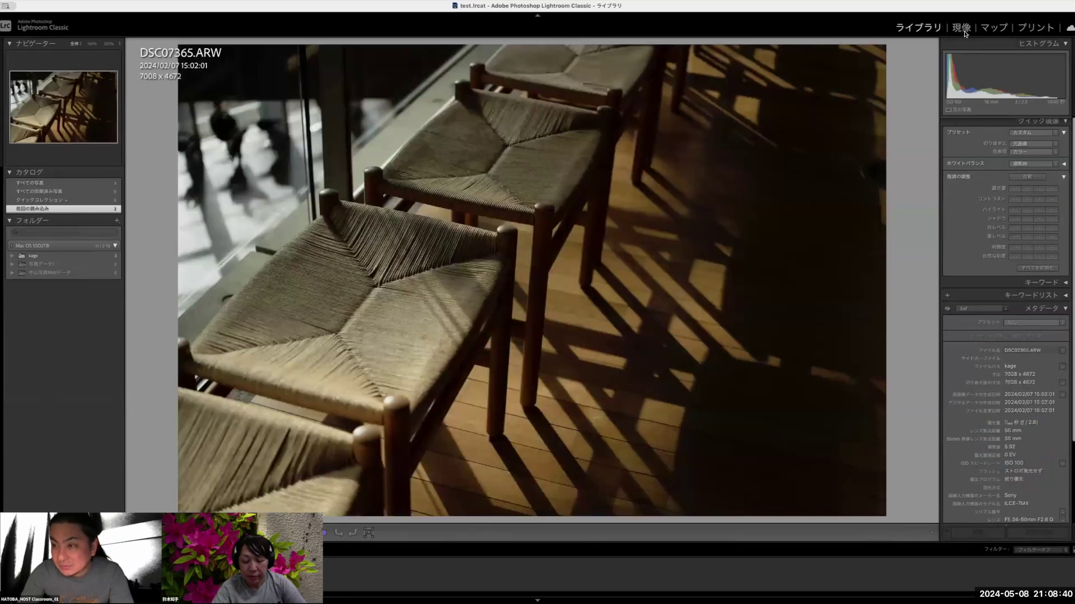
key("d")
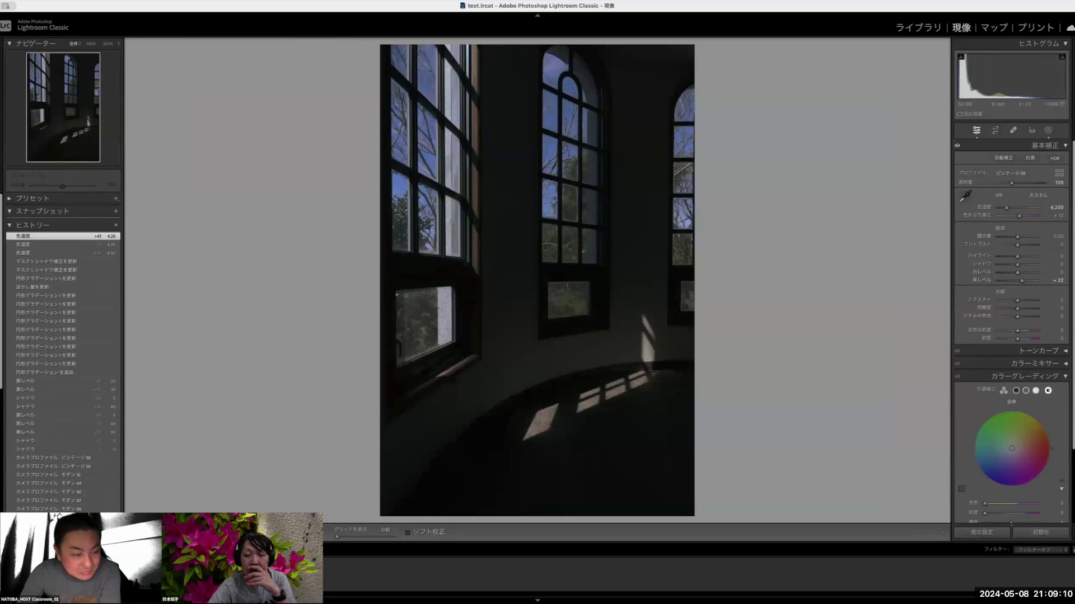
key("Right")
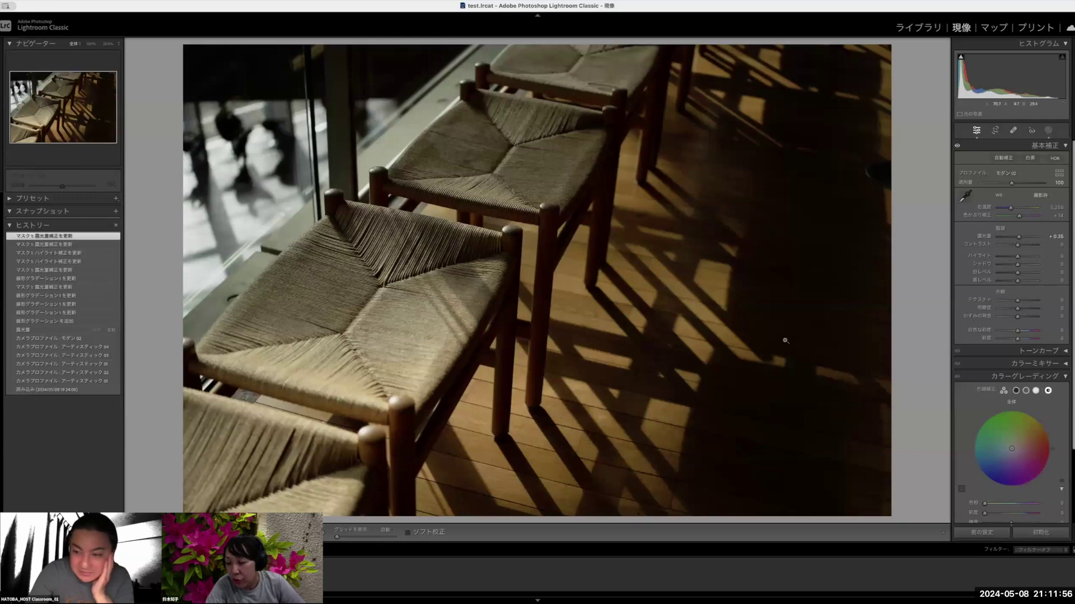
- Check the woven-chairs photo's shooting metadata in the Library
left_click(920, 28)
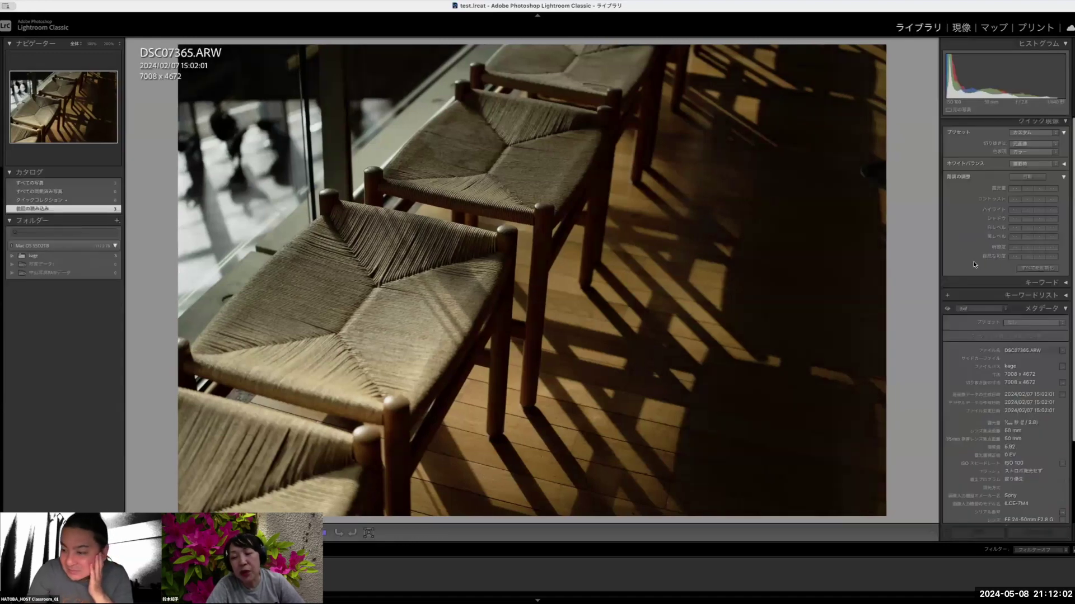
scroll(973, 383, "down", 1)
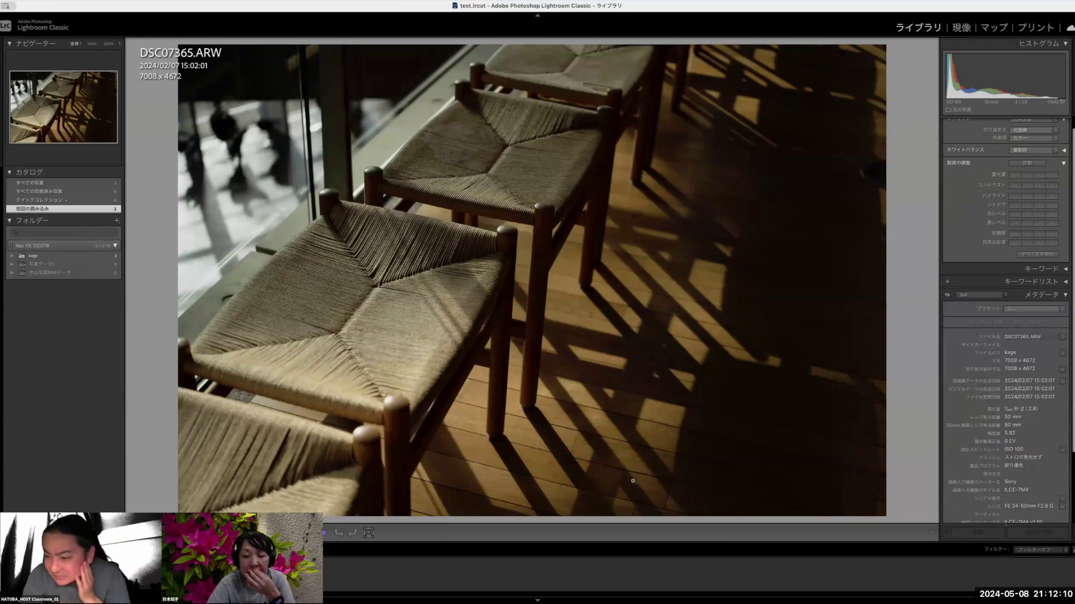
scroll(1009, 444, "down", 1)
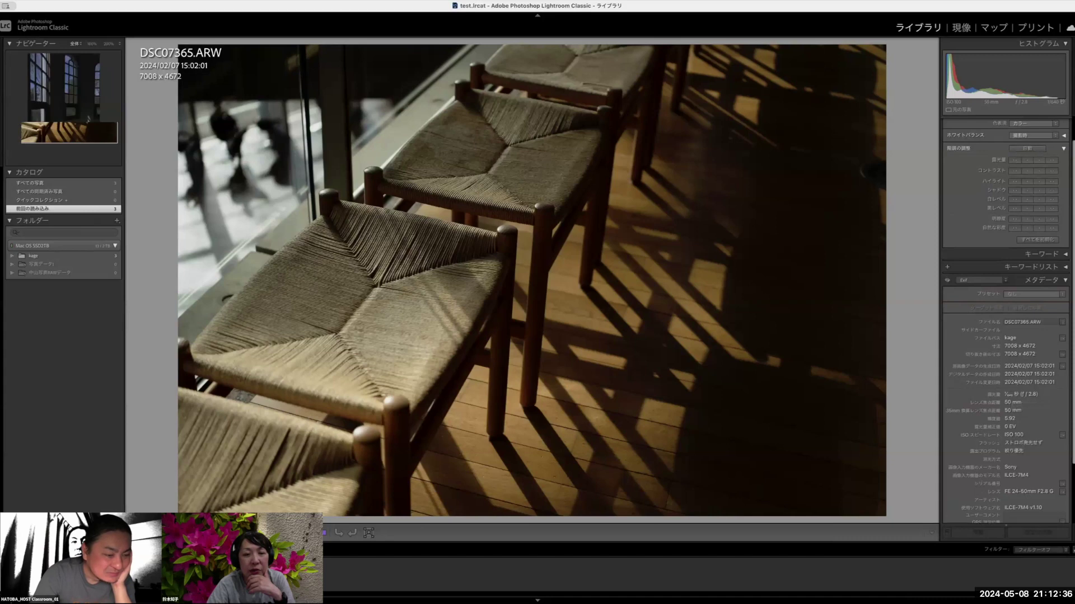
- Show the walking-legs photo DSC07382.ARW and examine its shooting metadata, including exposure compensation, ISO and exposure program
key("Right")
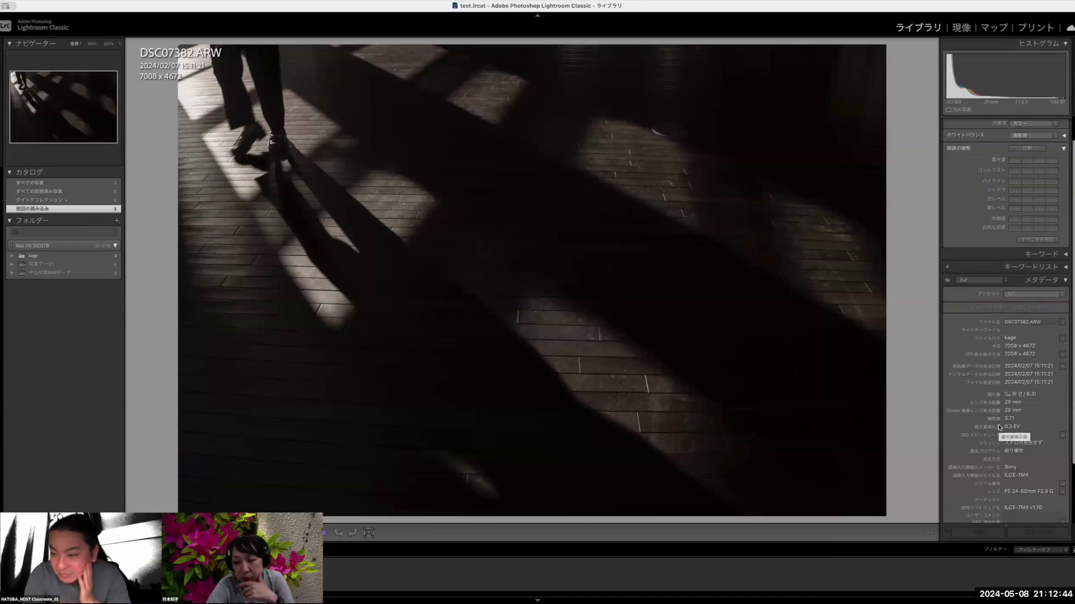
scroll(999, 424, "down", 2)
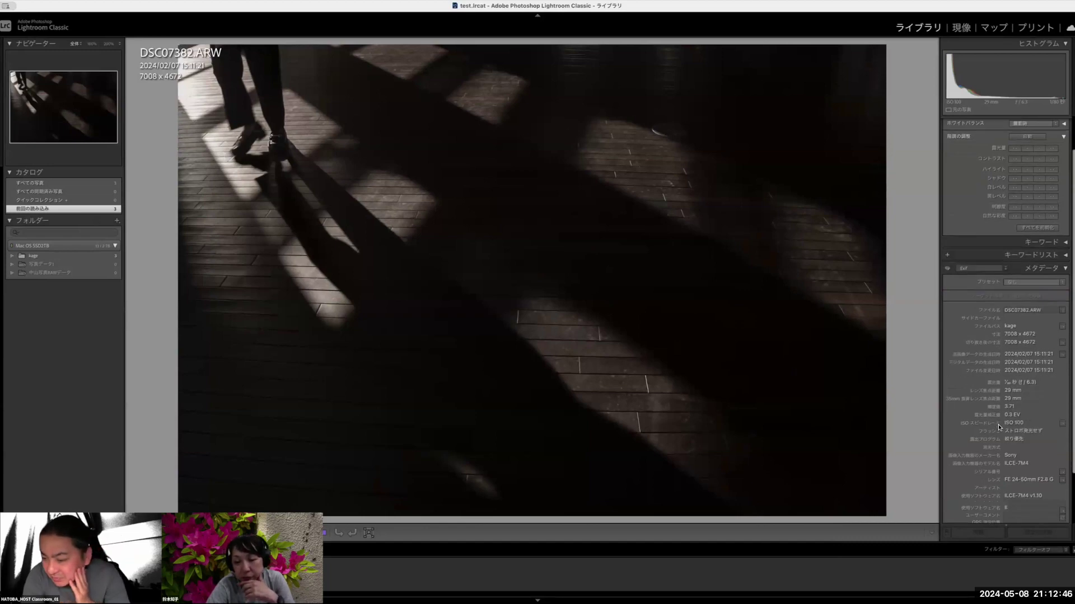
scroll(998, 425, "up", 1)
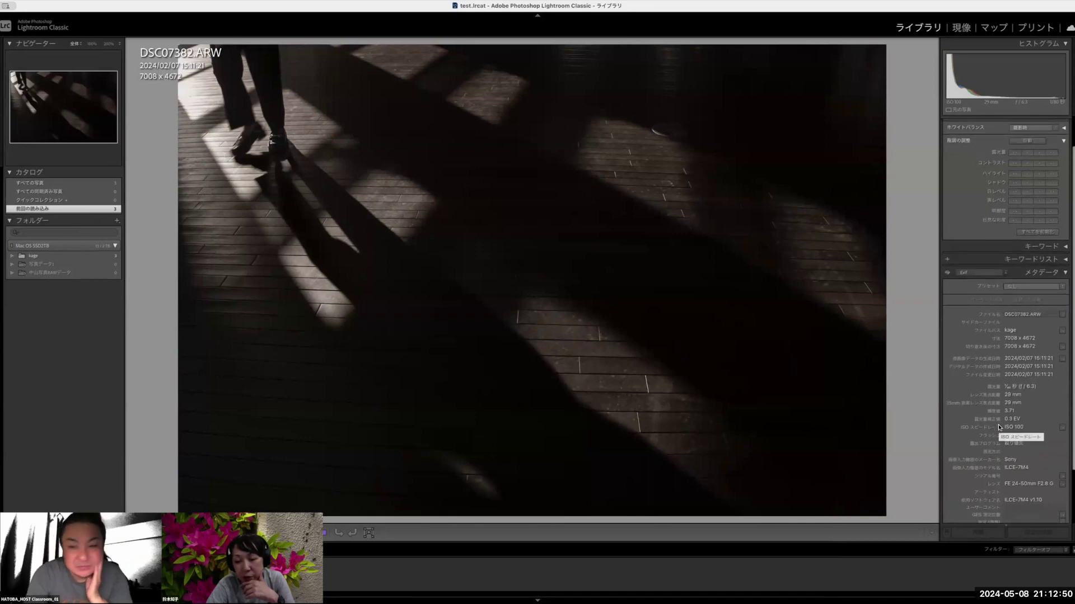
scroll(998, 425, "down", 1)
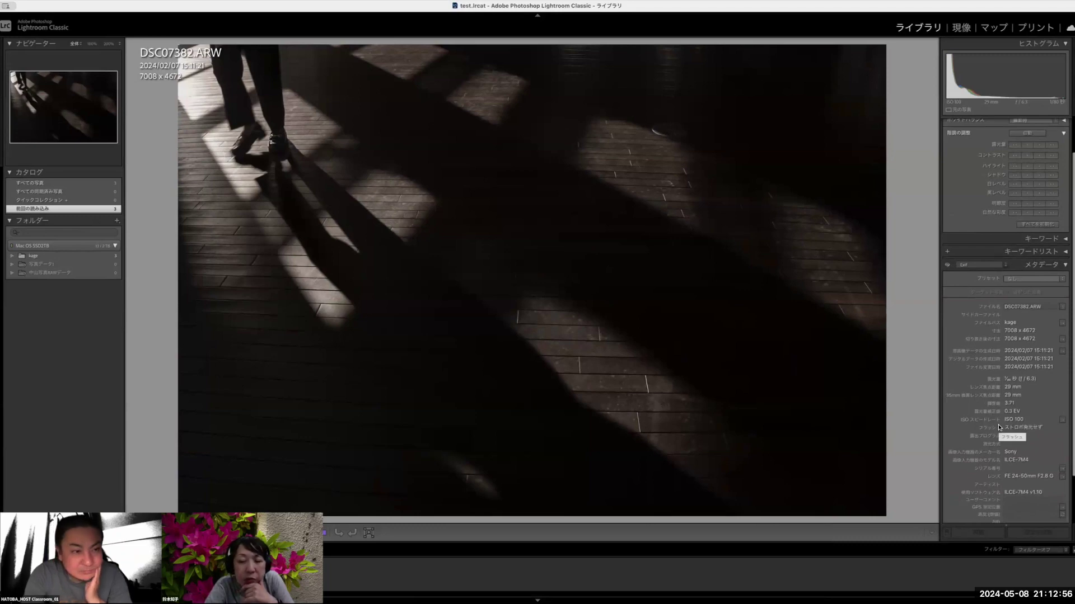
scroll(999, 424, "down", 1)
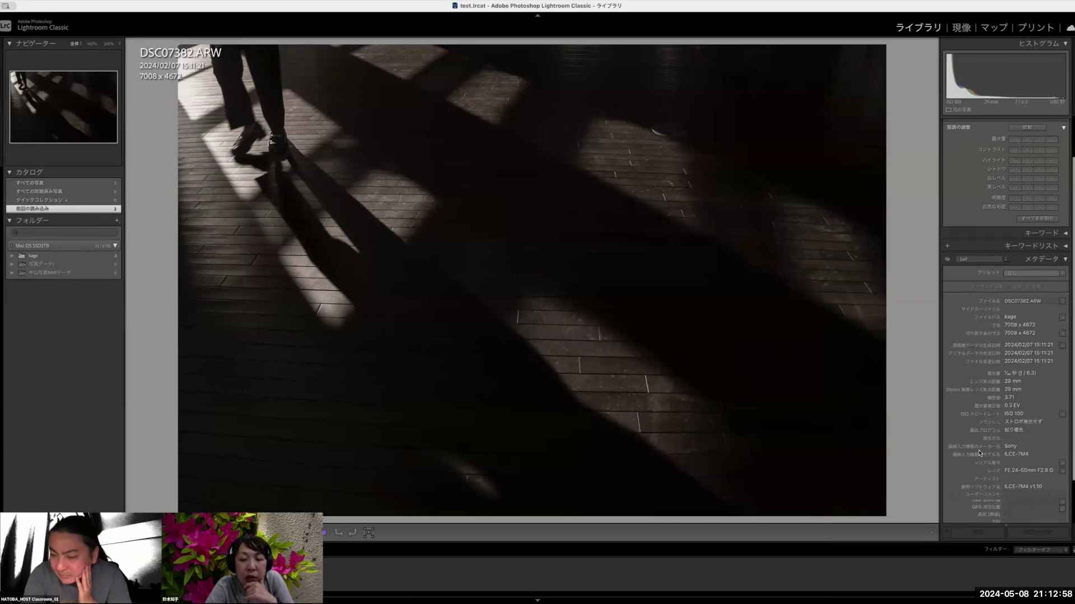
scroll(979, 453, "down", 1)
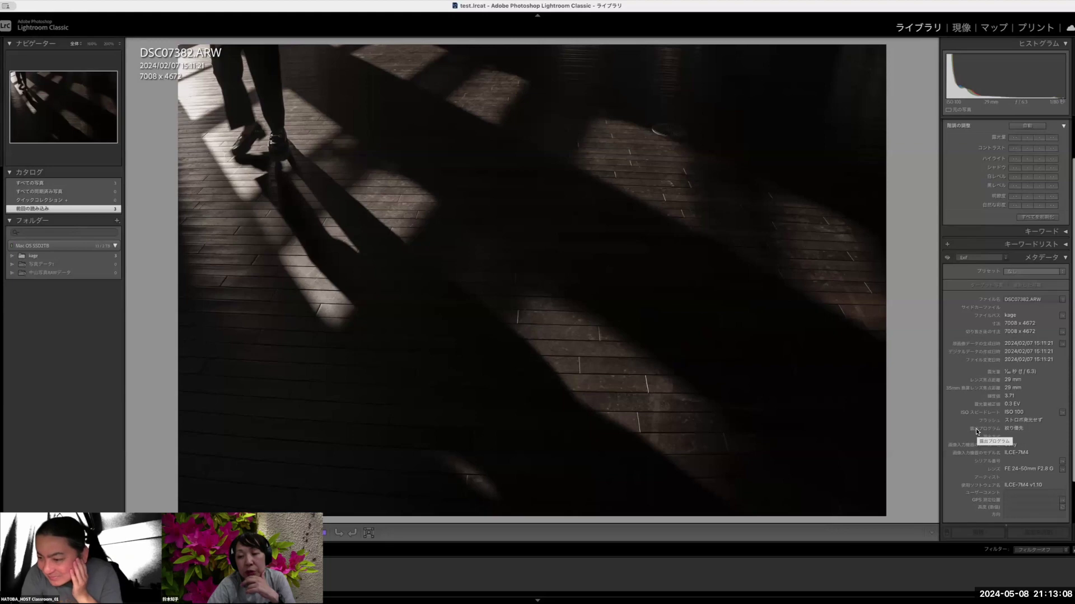
scroll(975, 429, "up", 1)
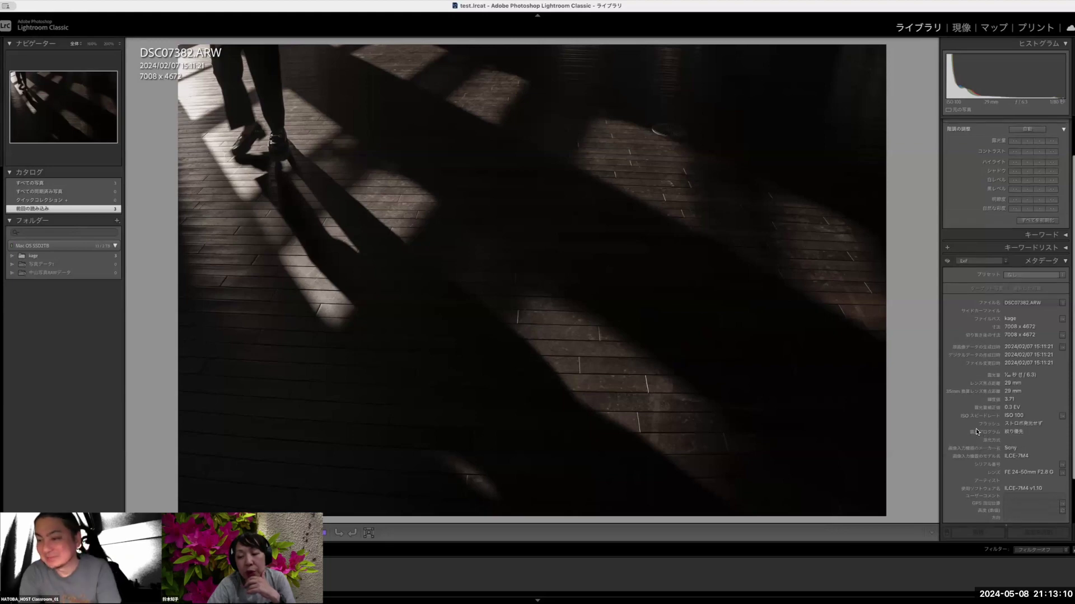
scroll(975, 428, "down", 1)
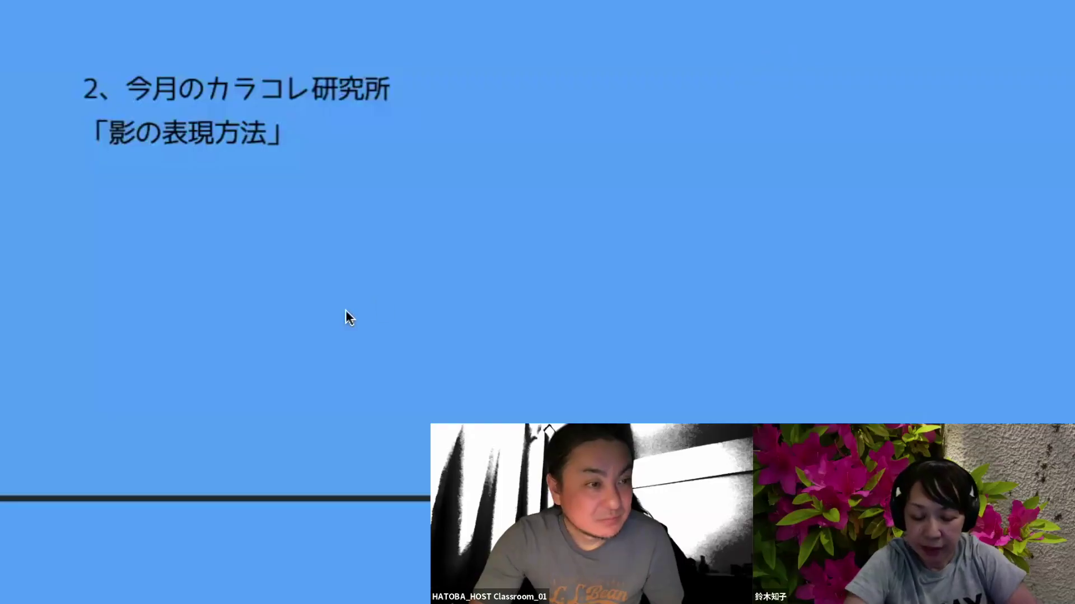
scroll(347, 312, "down", 5)
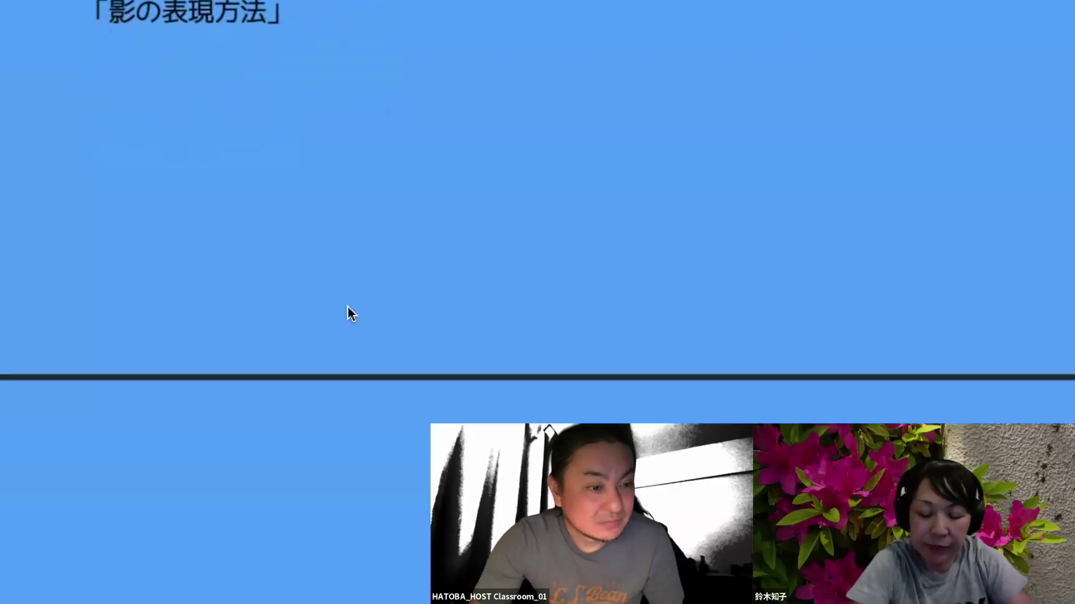
scroll(350, 304, "down", 3)
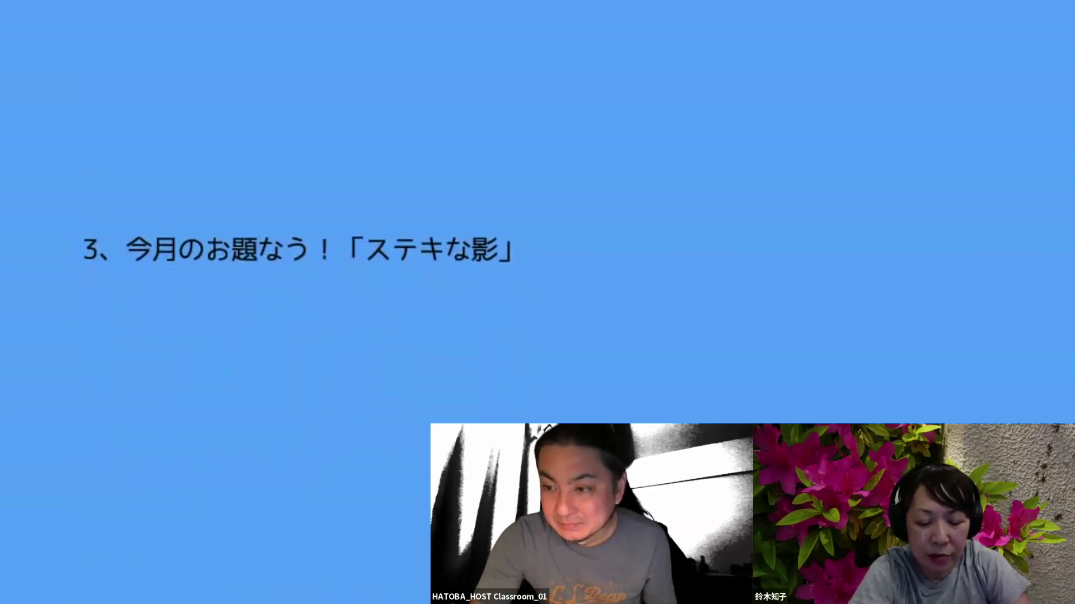
- Switch to Instagram, browse the hashtag's popular posts, and open the monochrome photo of two people walking past a tree shadow
key("alt+Tab")
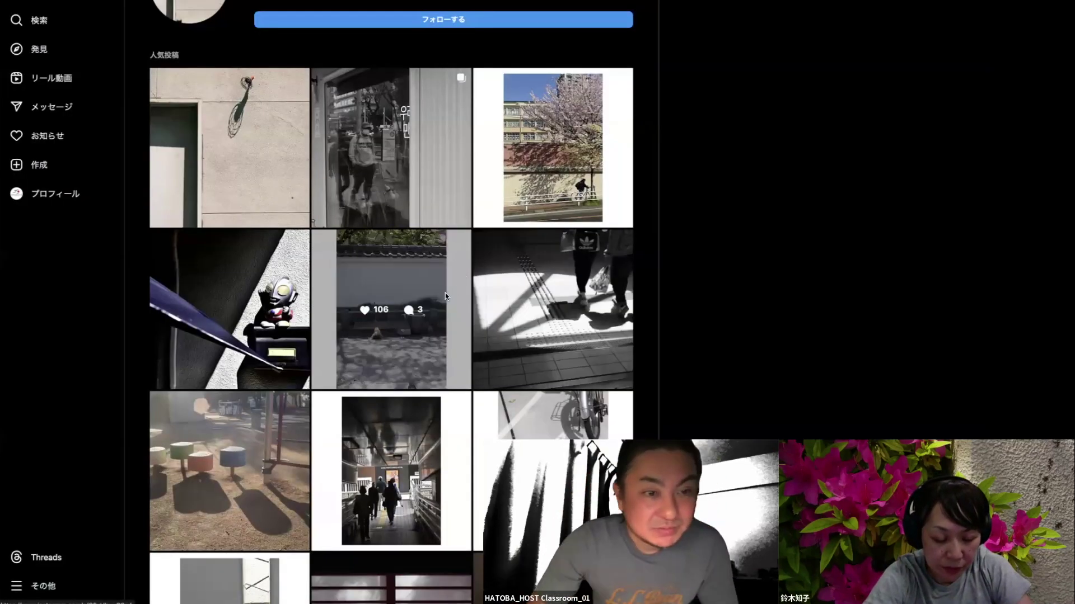
scroll(448, 312, "down", 3)
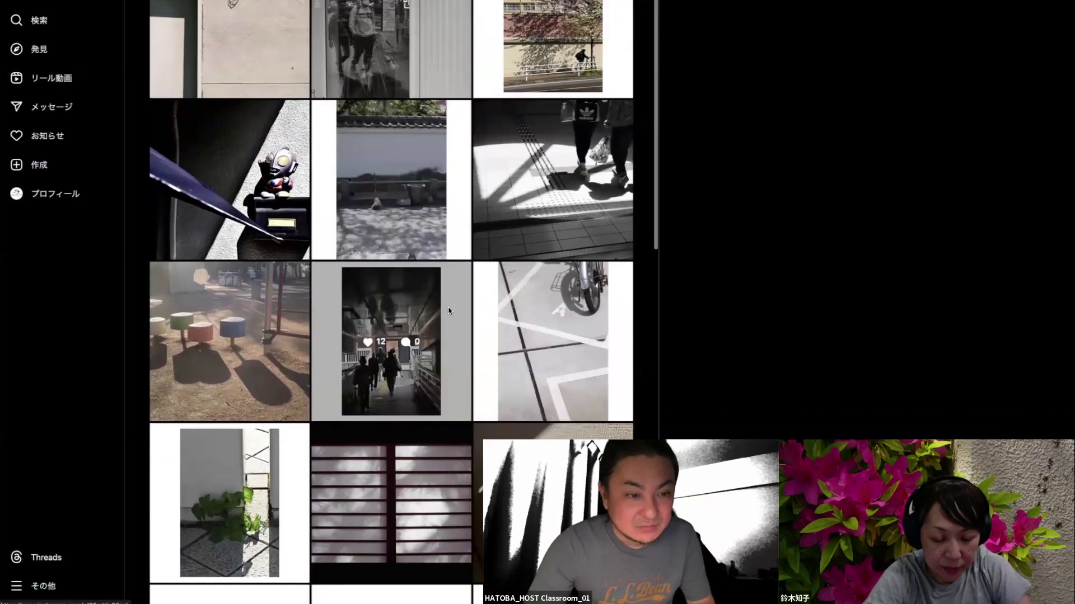
scroll(449, 311, "down", 5)
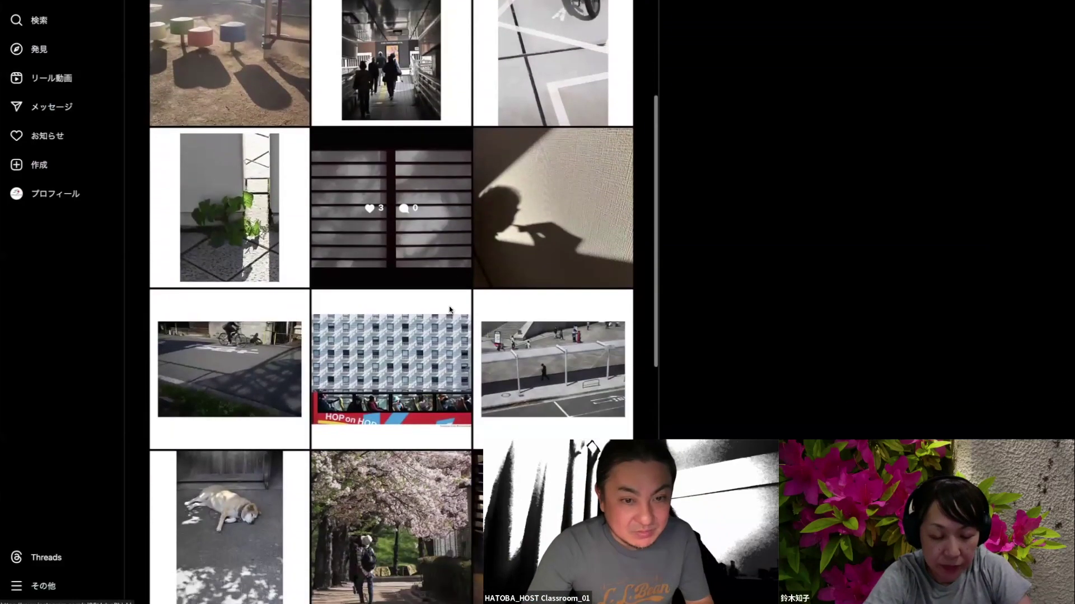
scroll(450, 307, "down", 2)
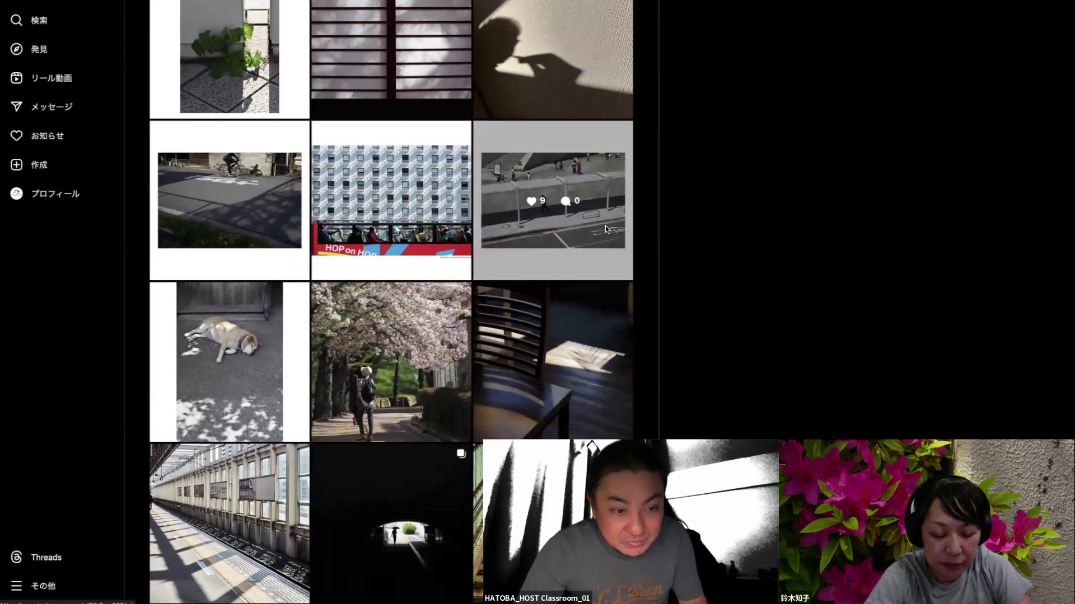
scroll(606, 229, "down", 1)
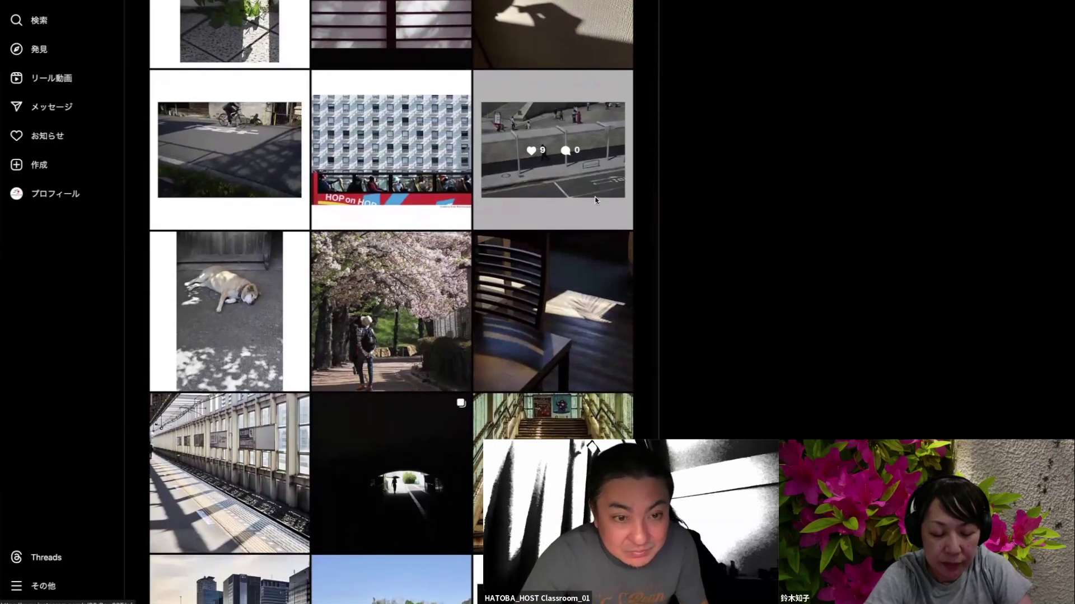
scroll(596, 200, "down", 1)
scroll(595, 200, "down", 3)
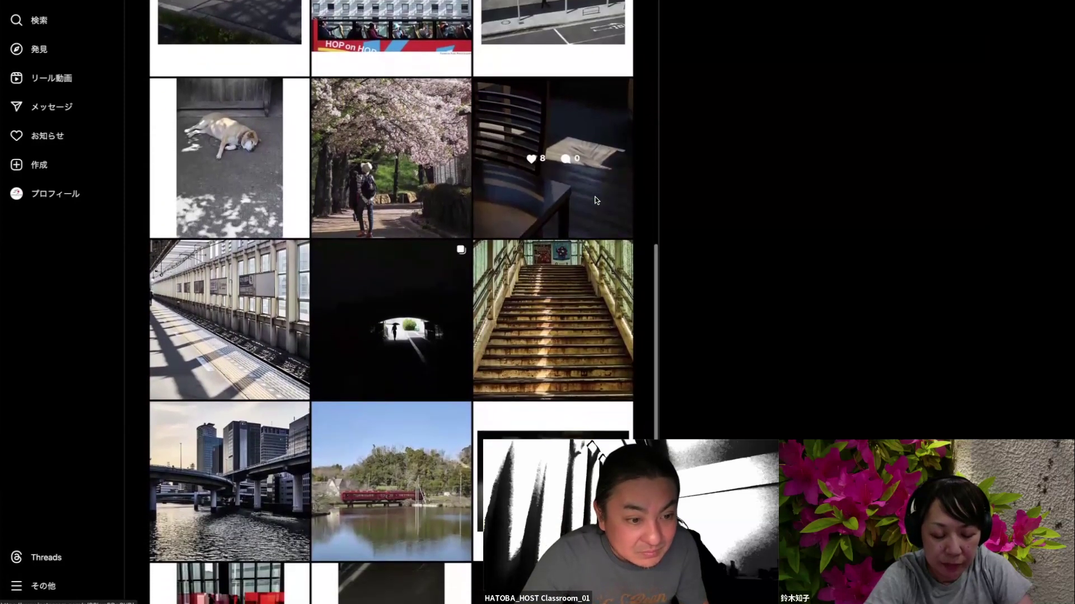
scroll(595, 200, "down", 1)
scroll(589, 239, "down", 2)
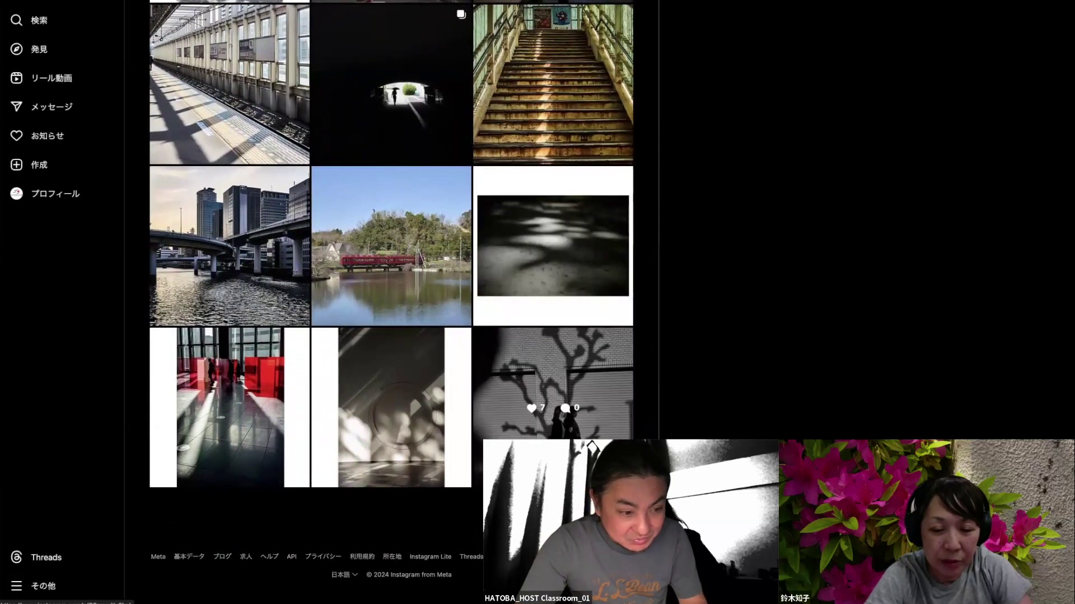
left_click(551, 359)
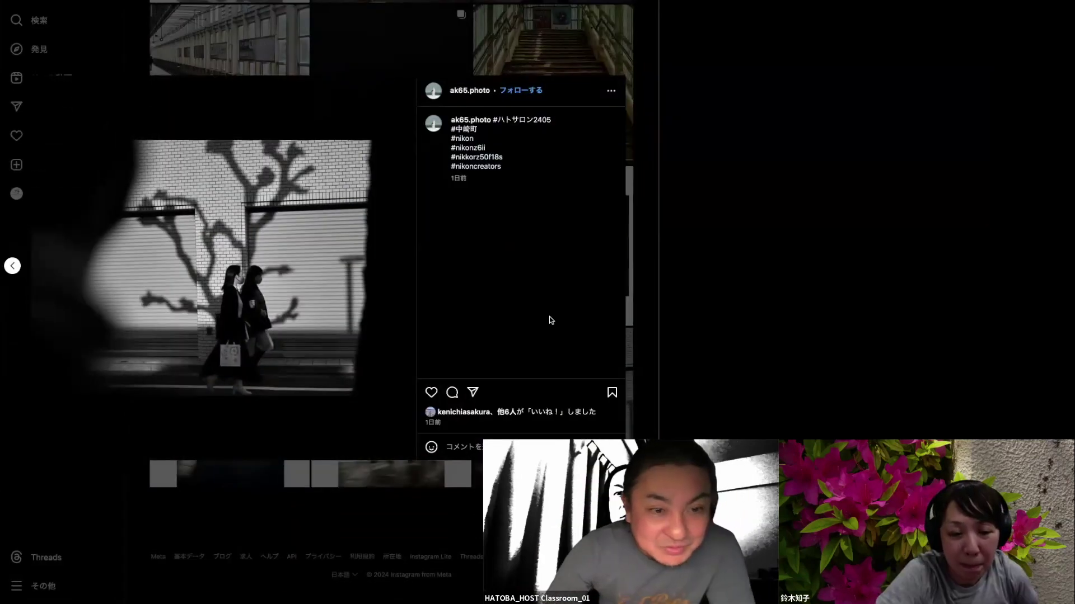